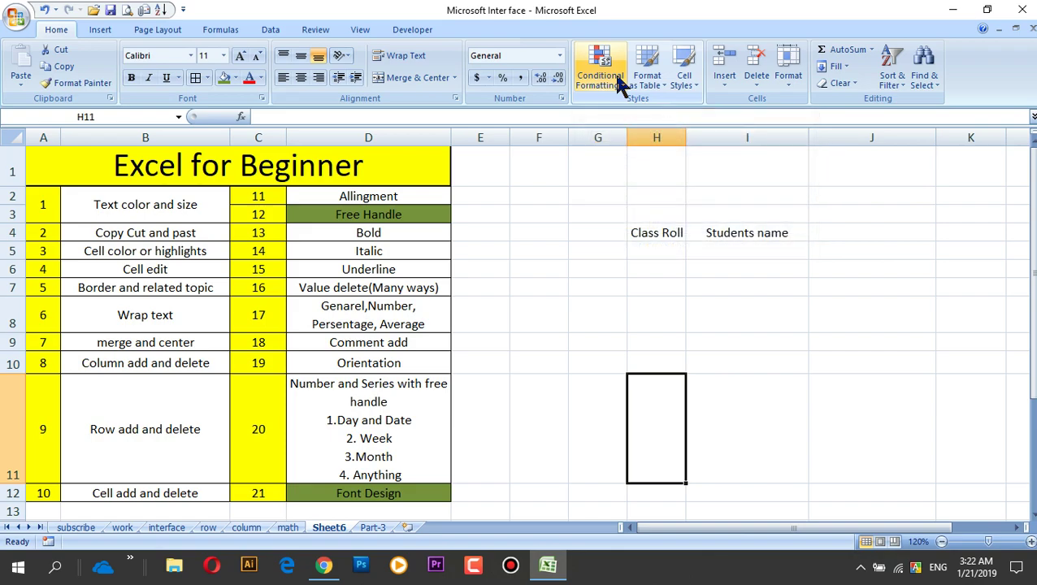
Select topic entries: Free Handle, Font Design, Border, Merge and Center, Text color and size
left_click(380, 217)
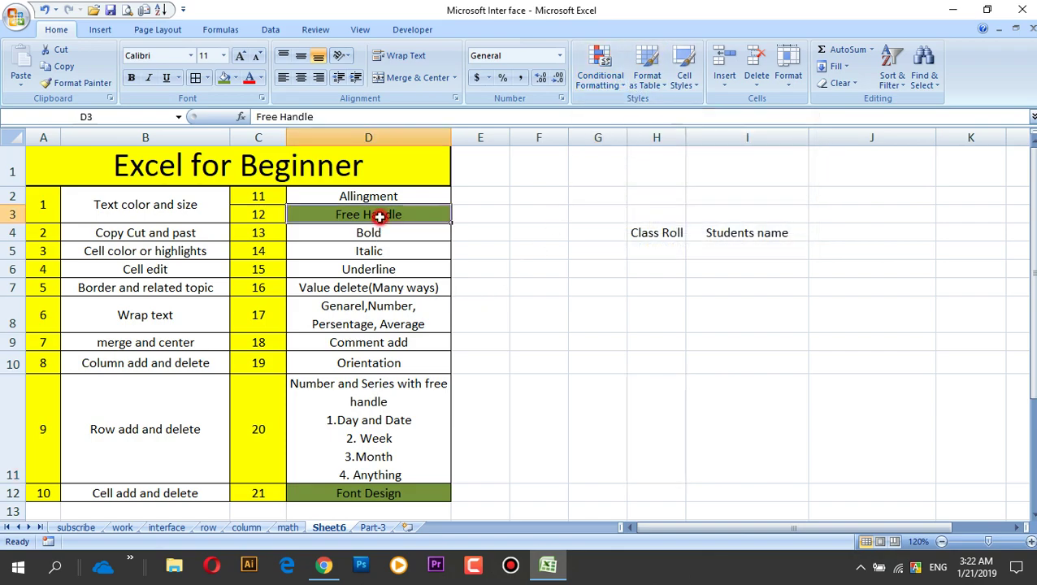
left_click(372, 499)
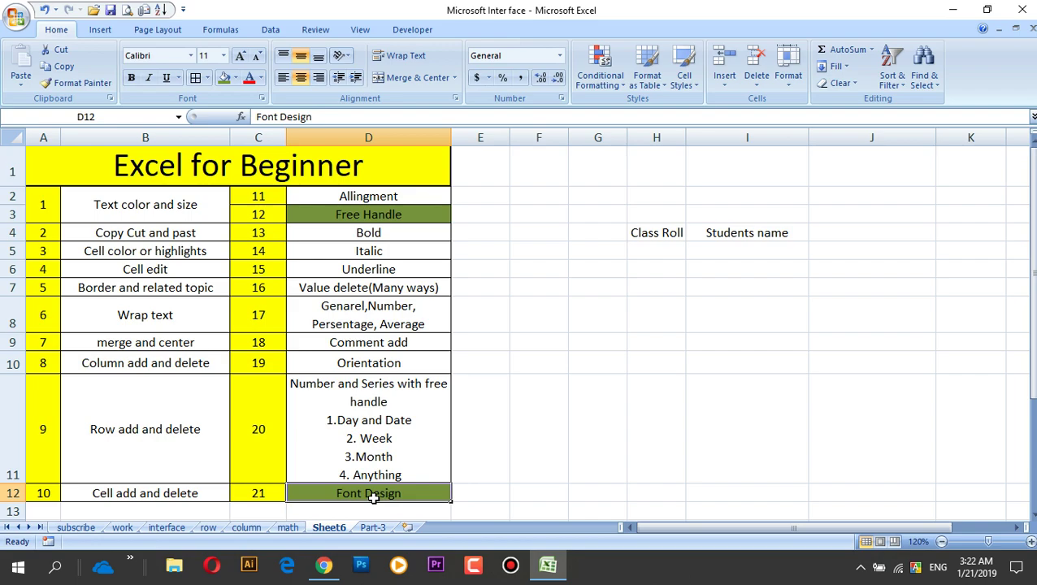
left_click(181, 282)
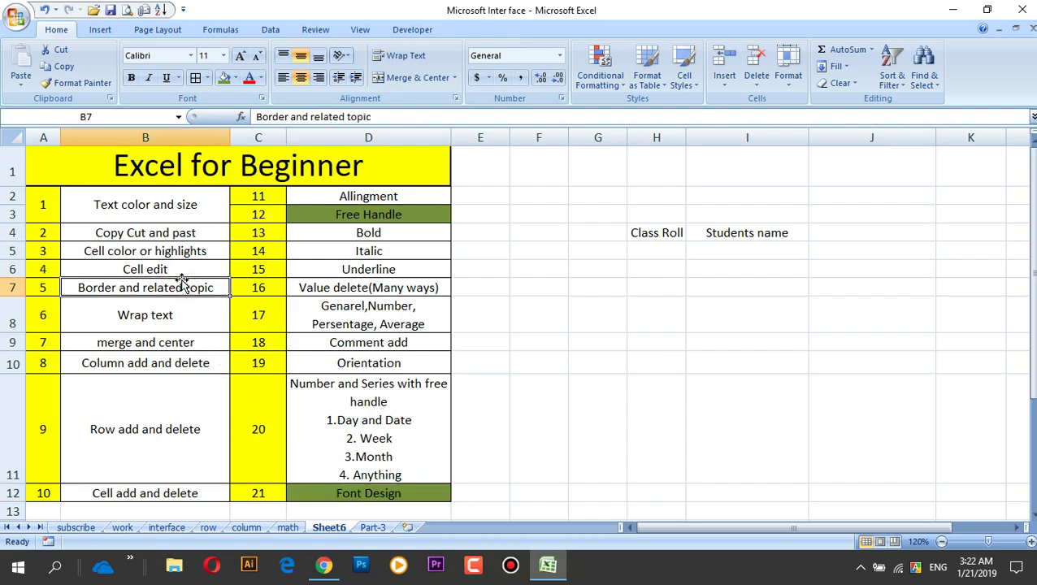
left_click_drag(147, 195, 144, 287)
left_click(145, 336)
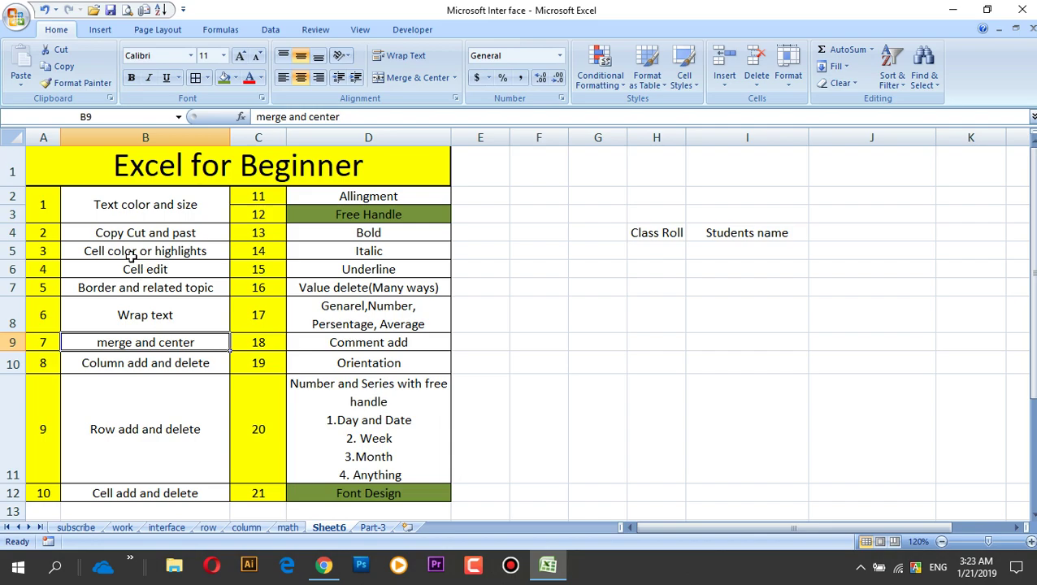
left_click(140, 209)
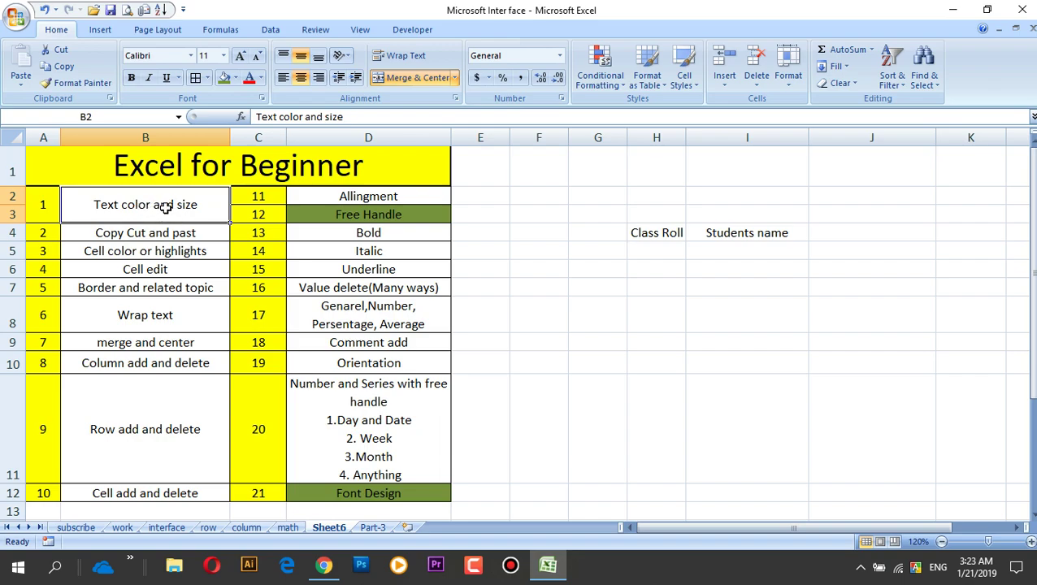
Make the Class Roll heading text in H4 orange
left_click(661, 235)
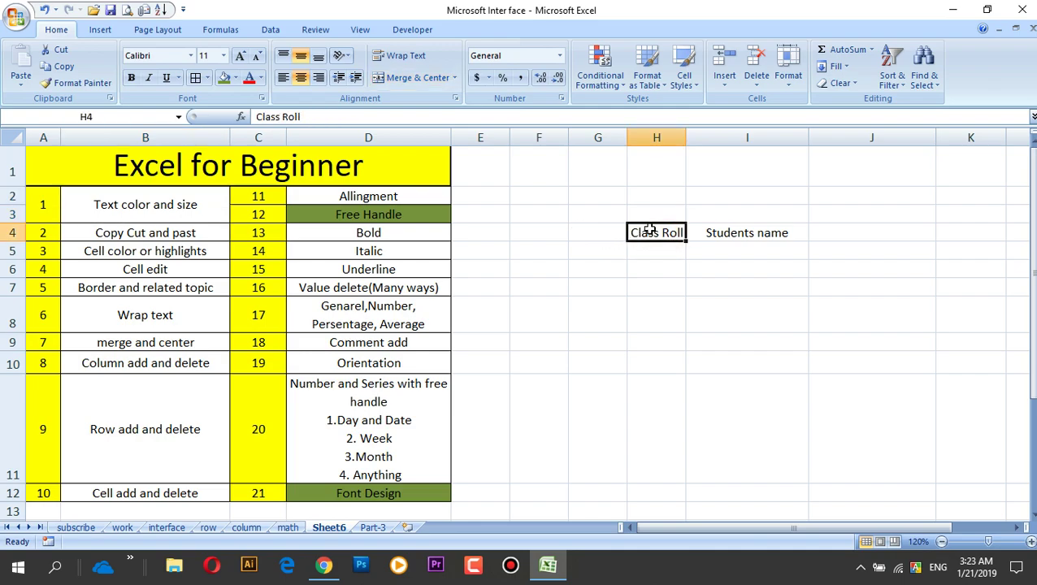
left_click(262, 79)
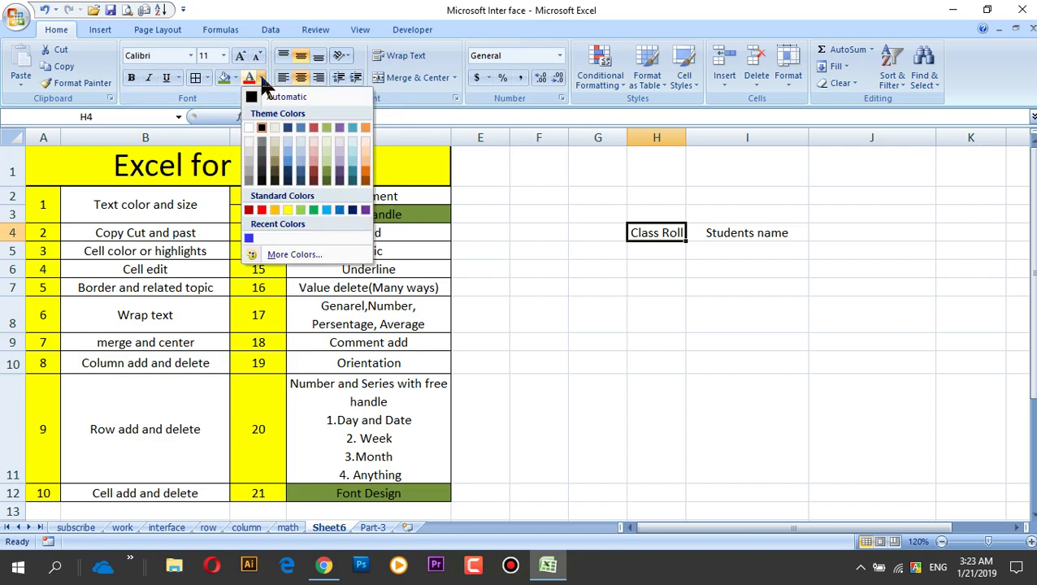
left_click(365, 178)
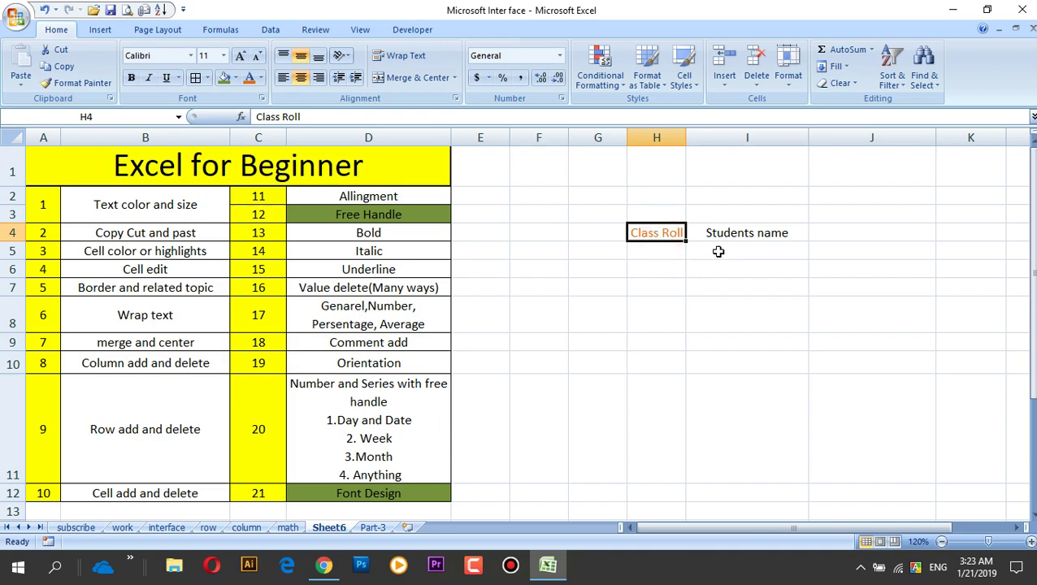
Set the Students name heading to font size 12, then undo the formatting
left_click(741, 235)
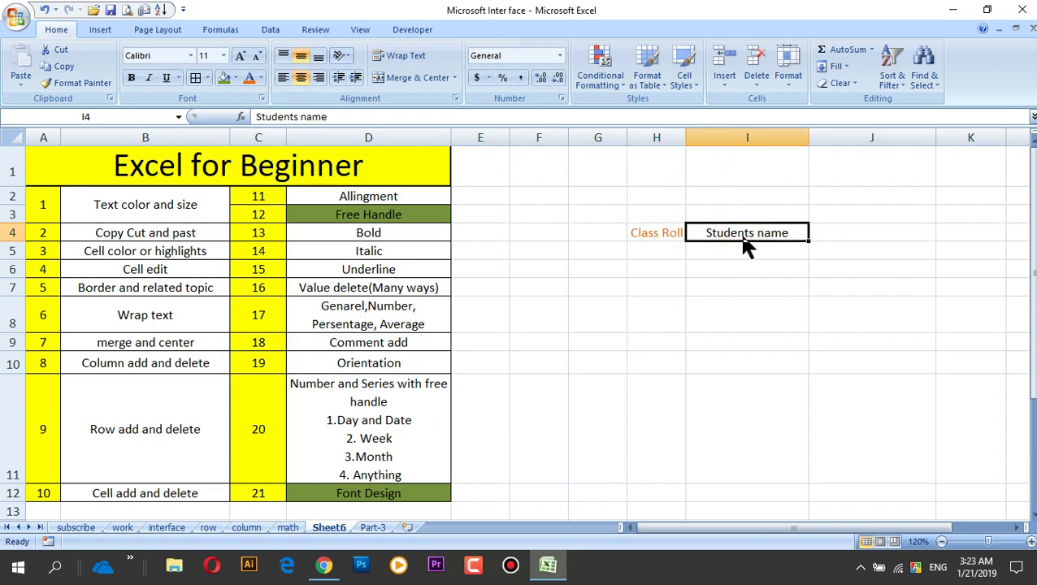
left_click(248, 60)
left_click(248, 59)
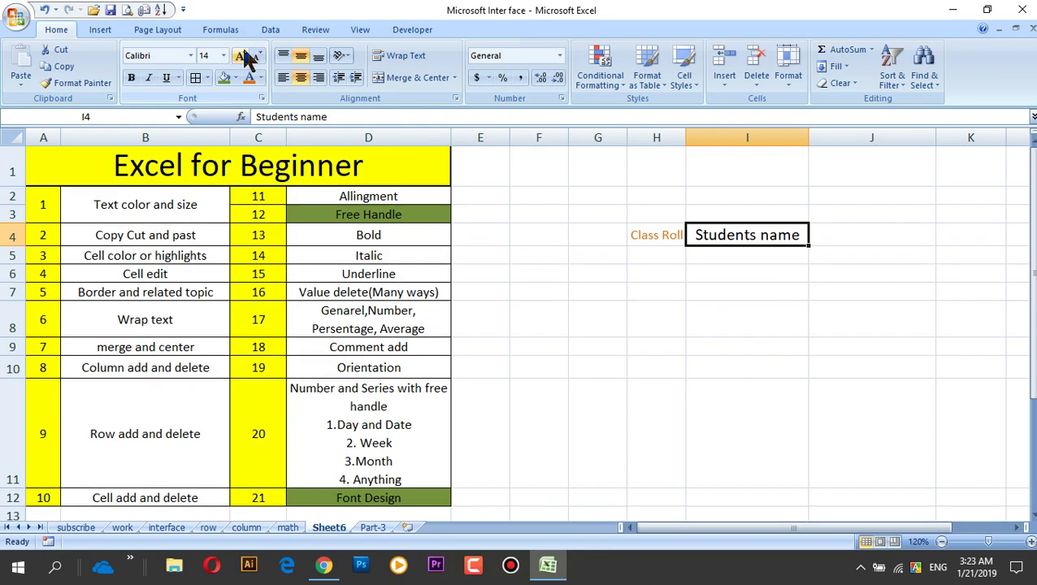
left_click(215, 56)
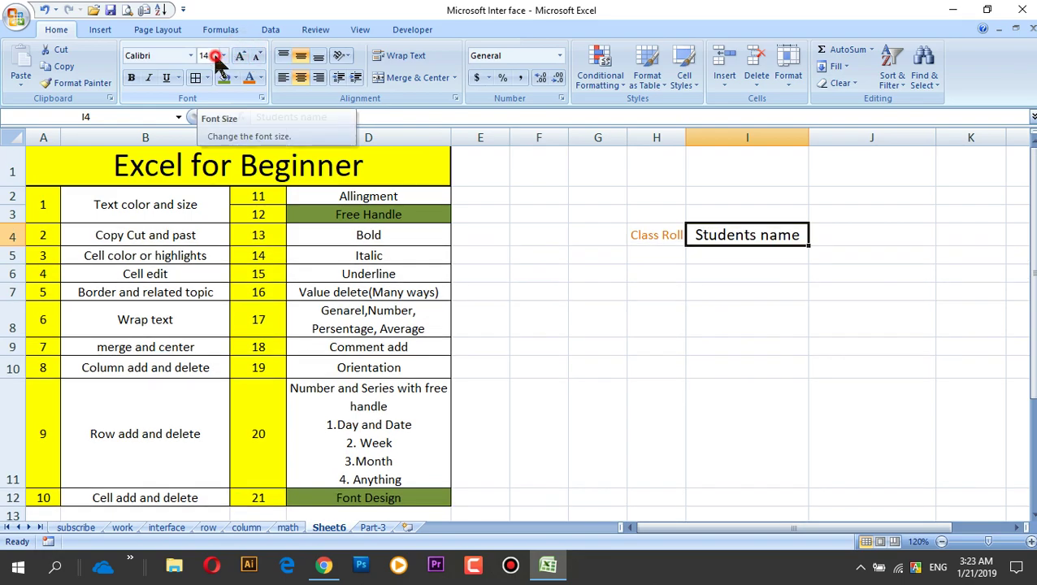
left_click(206, 55)
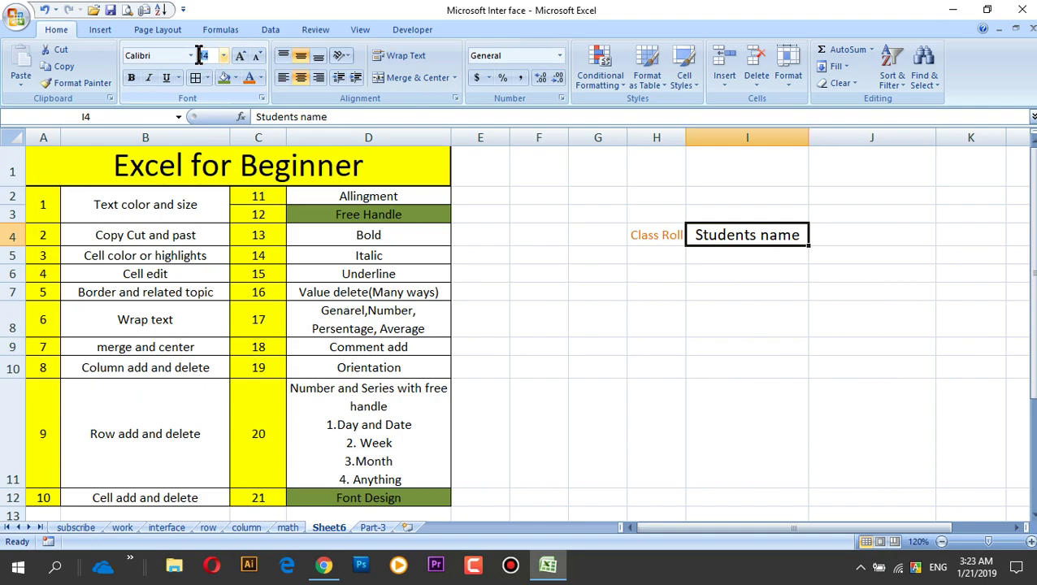
type("12")
key("Return")
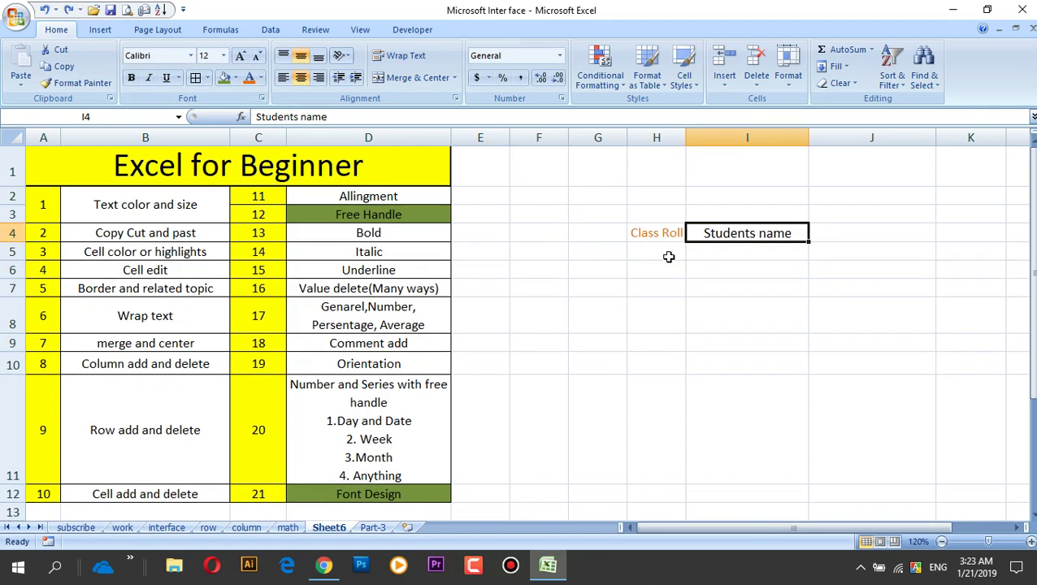
key("ctrl+z")
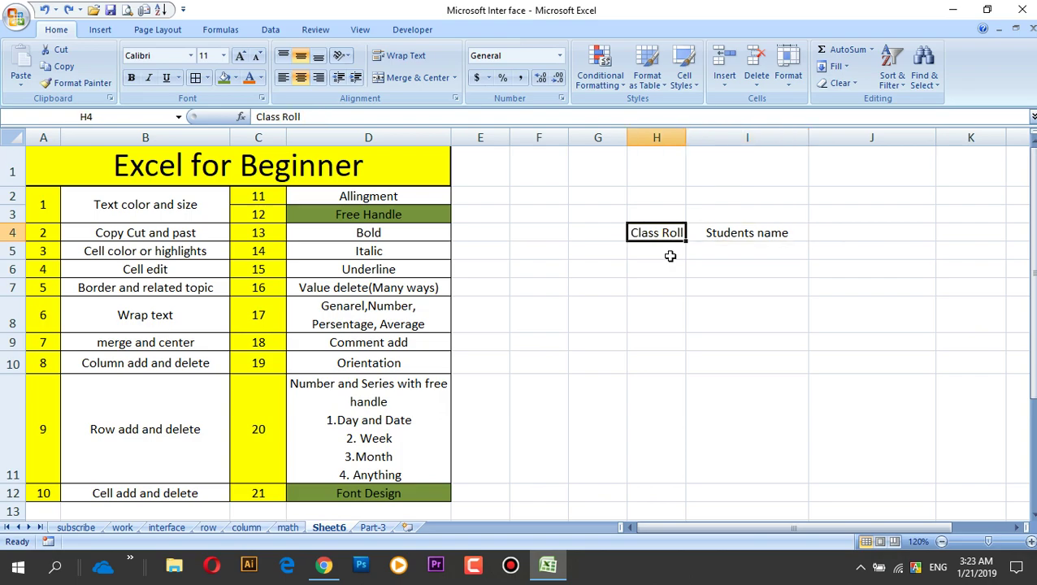
Copy the Class Roll heading into H8, then delete the pasted copy
left_click(133, 234)
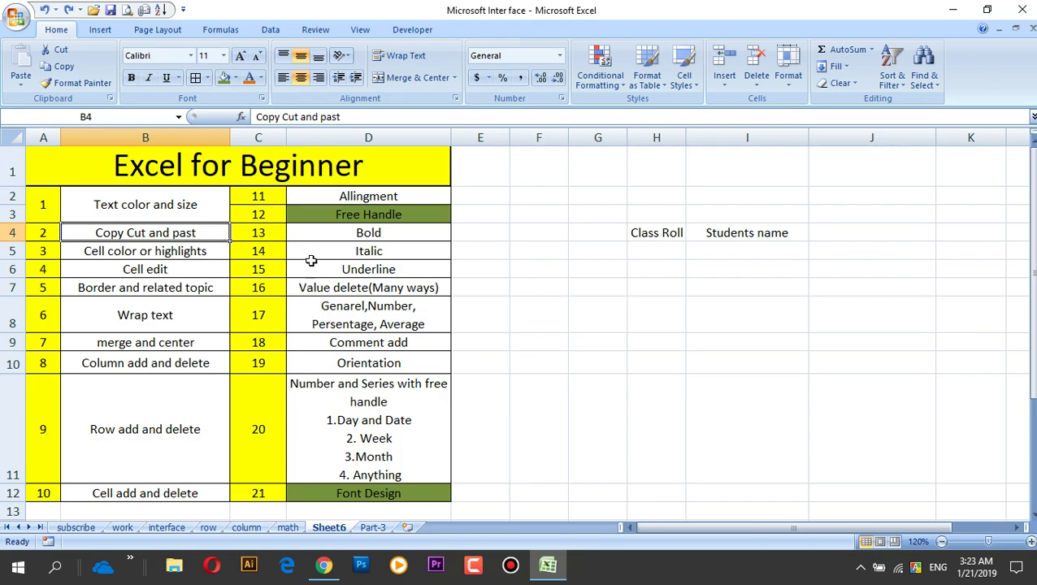
left_click(655, 234)
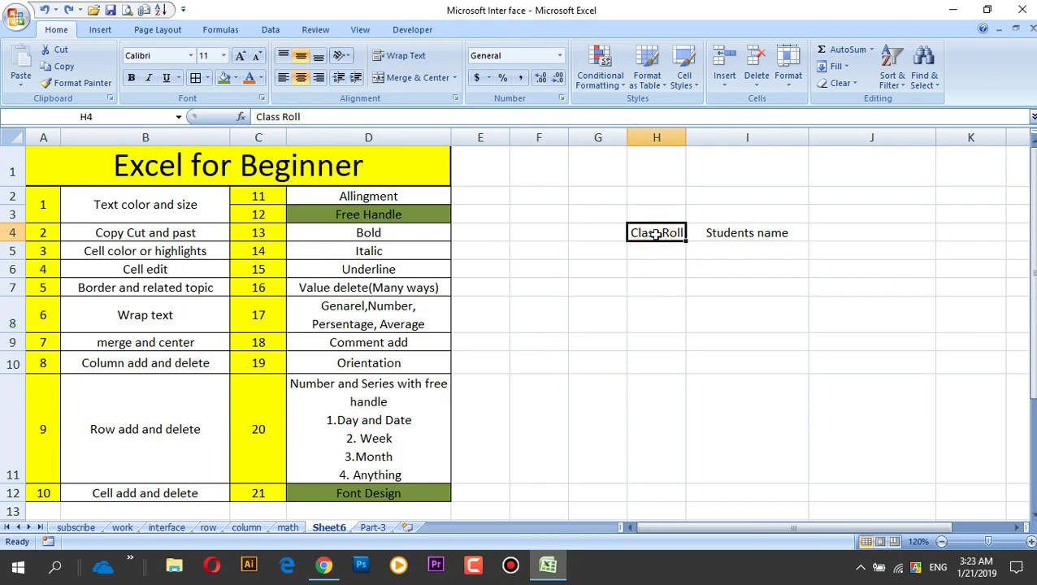
key("ctrl+c")
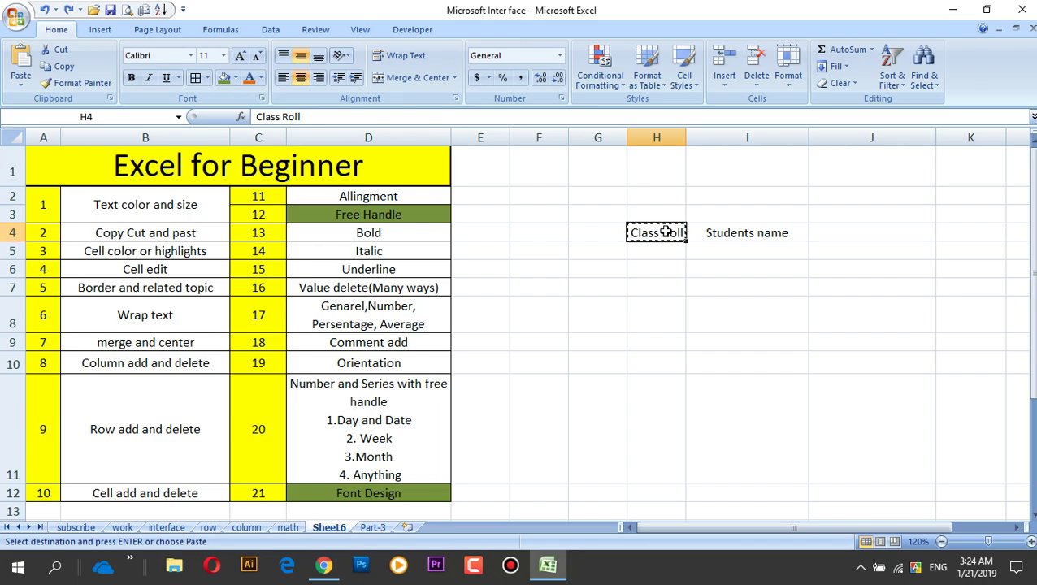
left_click(657, 318)
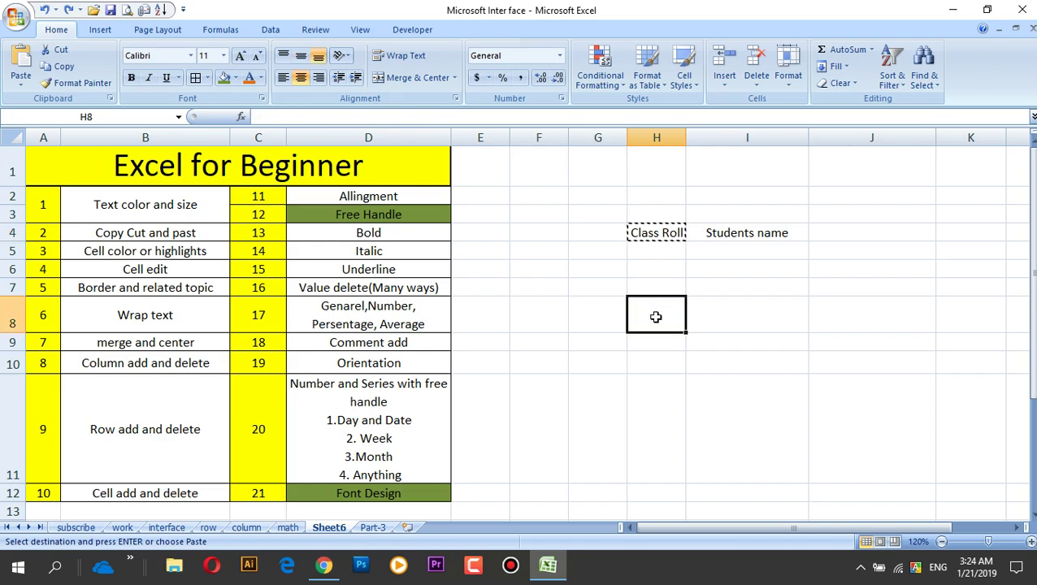
key("ctrl+v")
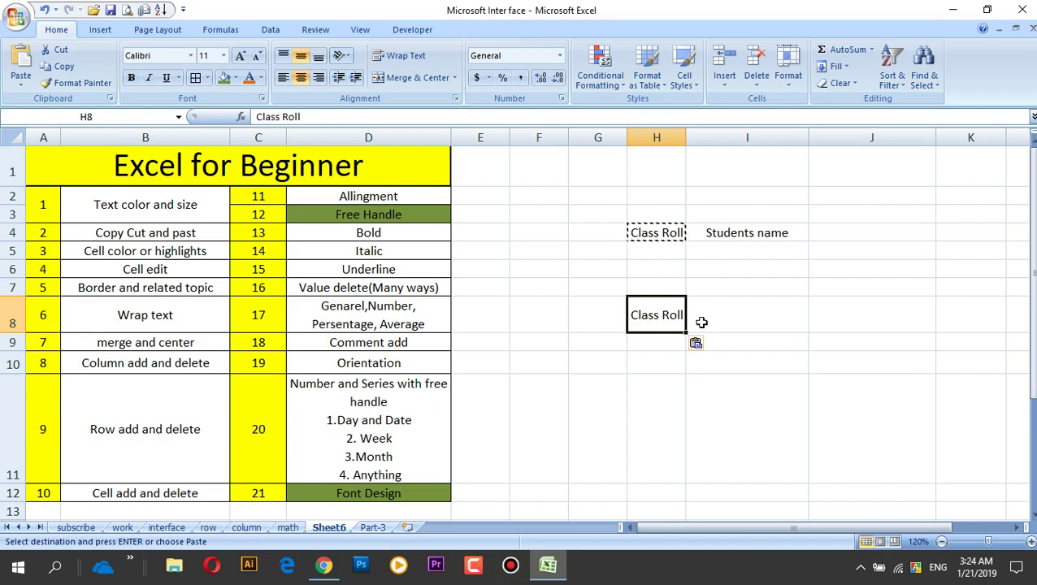
key("Delete")
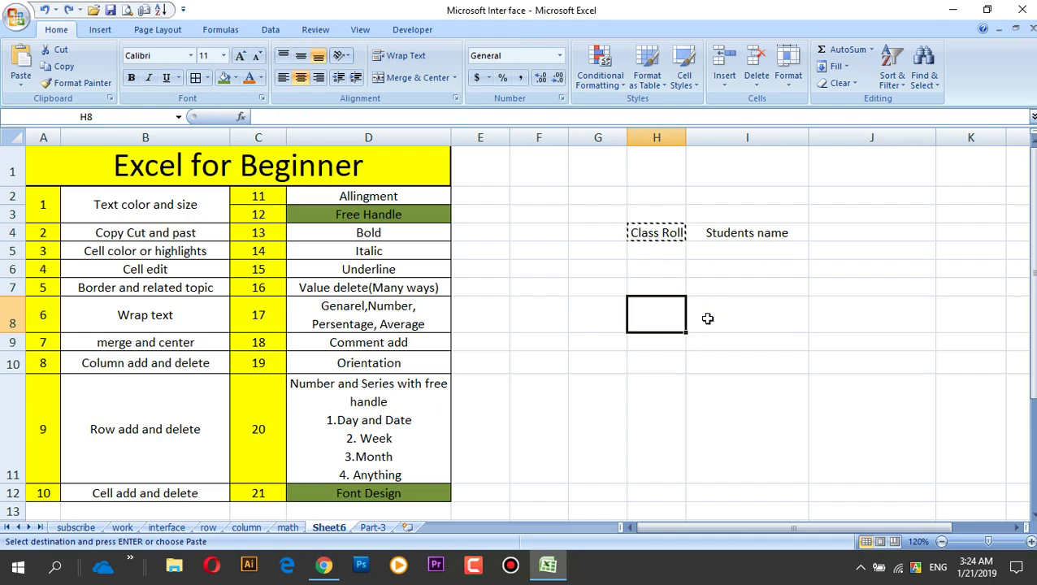
Move the Students name heading to I8, then undo the move
left_click(729, 235)
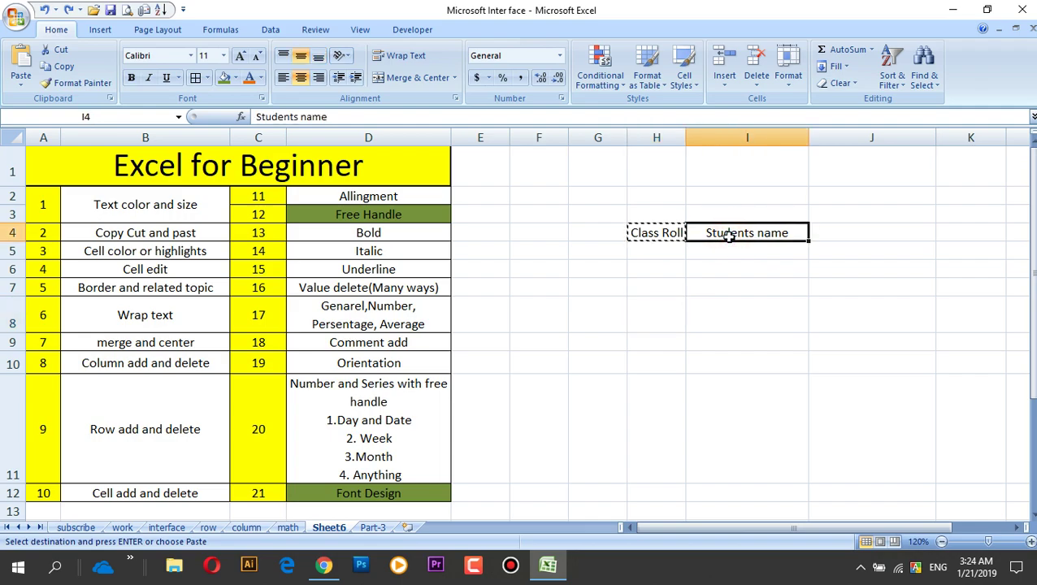
key("ctrl+c")
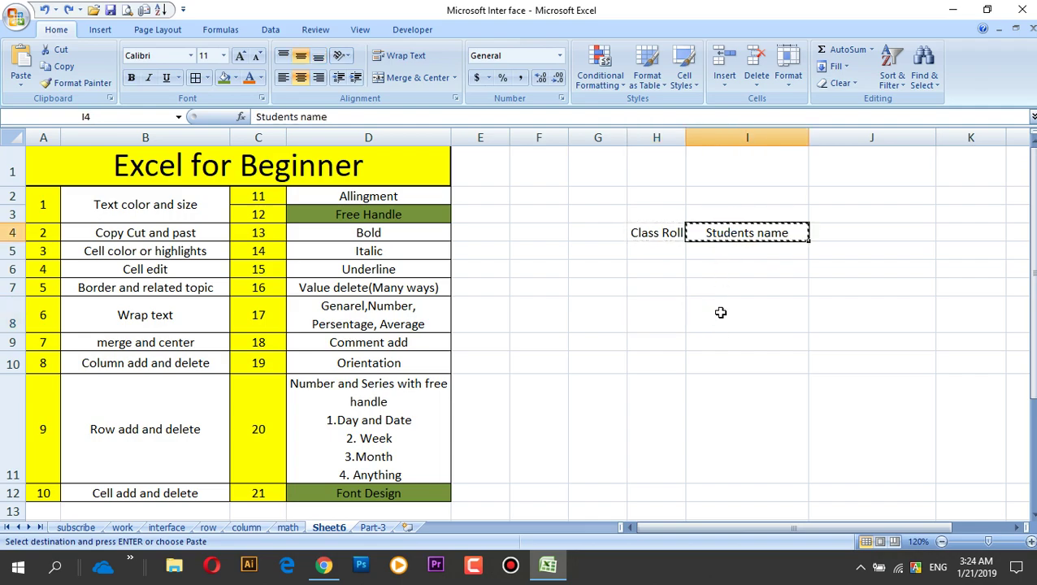
left_click(720, 313)
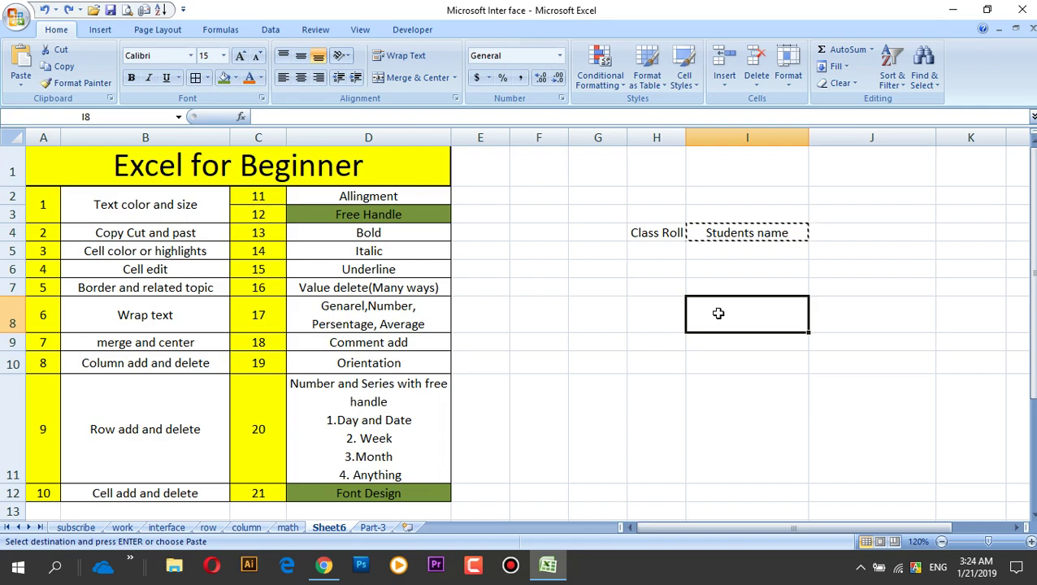
key("ctrl+v")
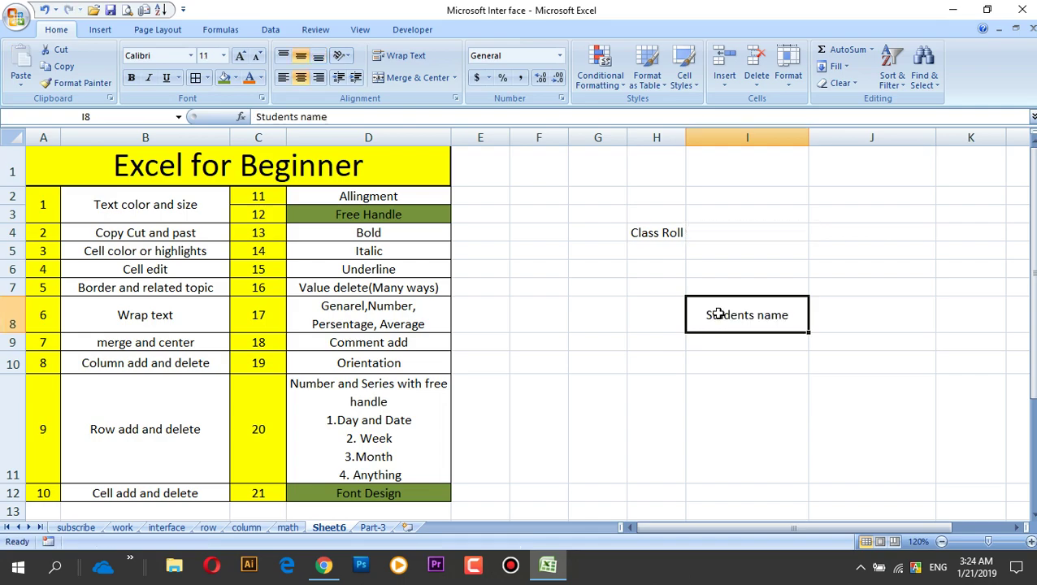
key("ctrl+z")
Fill the Class Roll heading cell H4 green
left_click(619, 304)
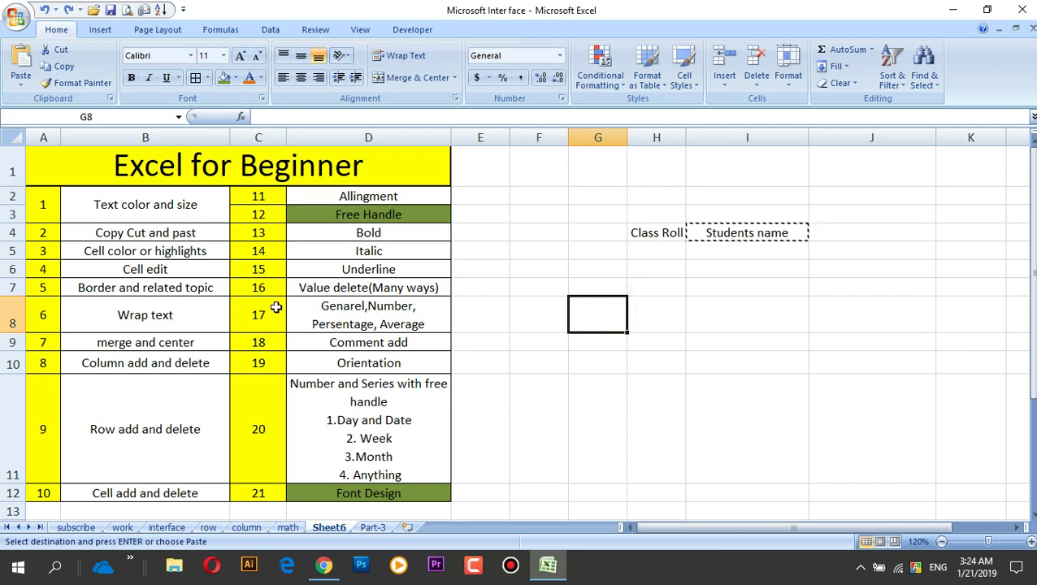
left_click(167, 252)
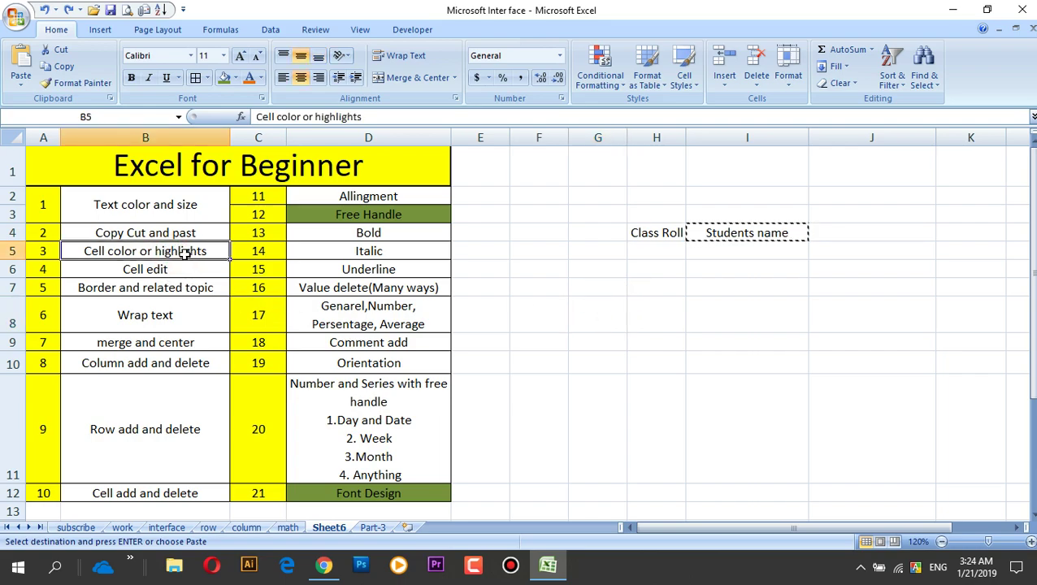
left_click(652, 234)
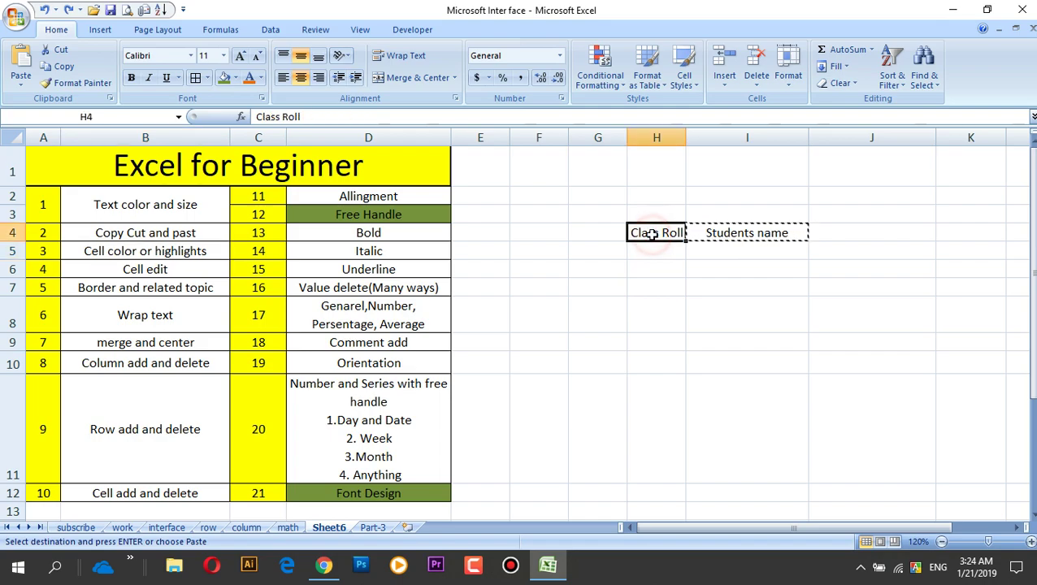
left_click(655, 253)
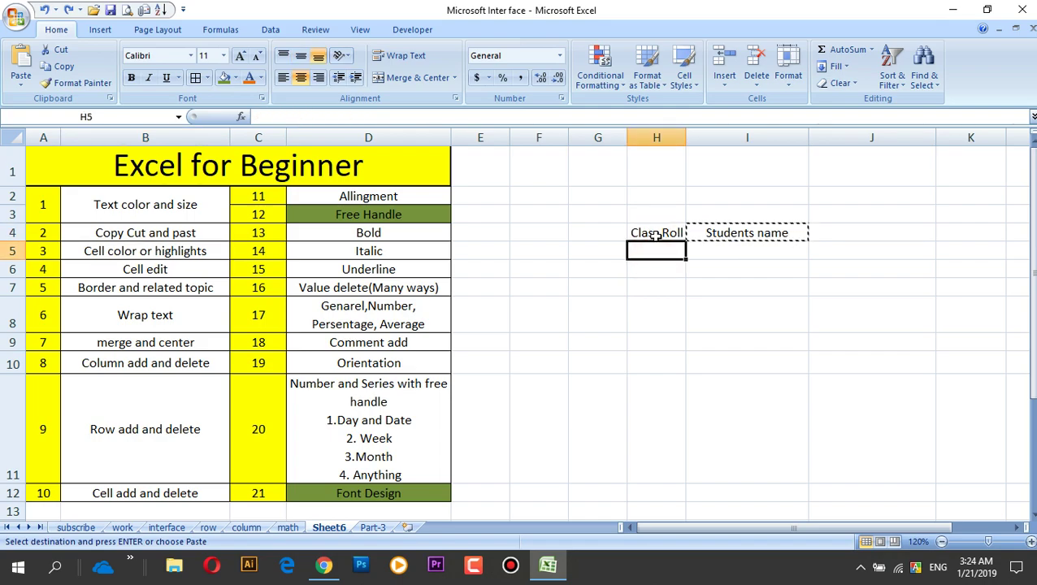
left_click(655, 234)
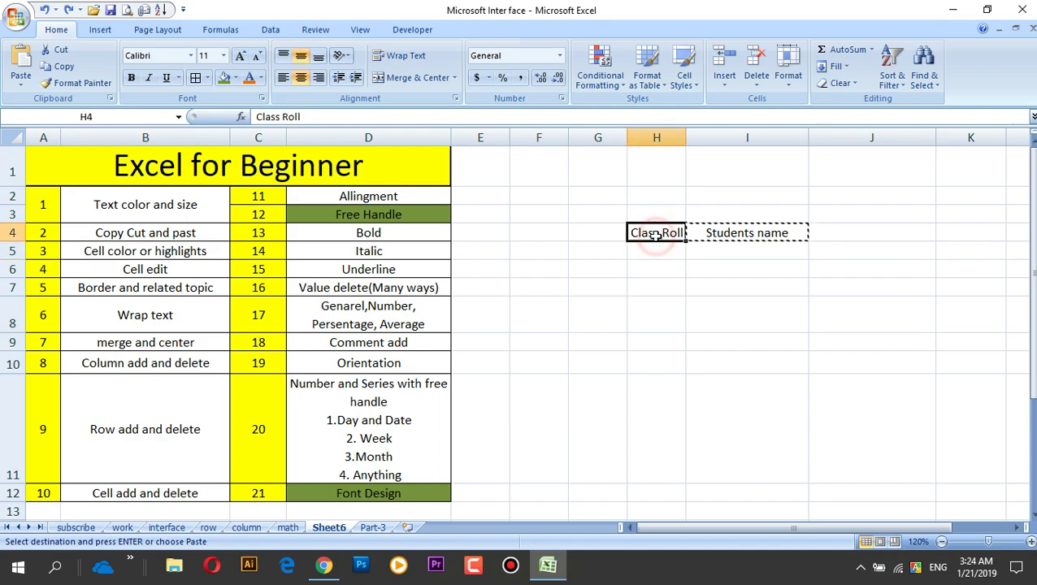
left_click(235, 78)
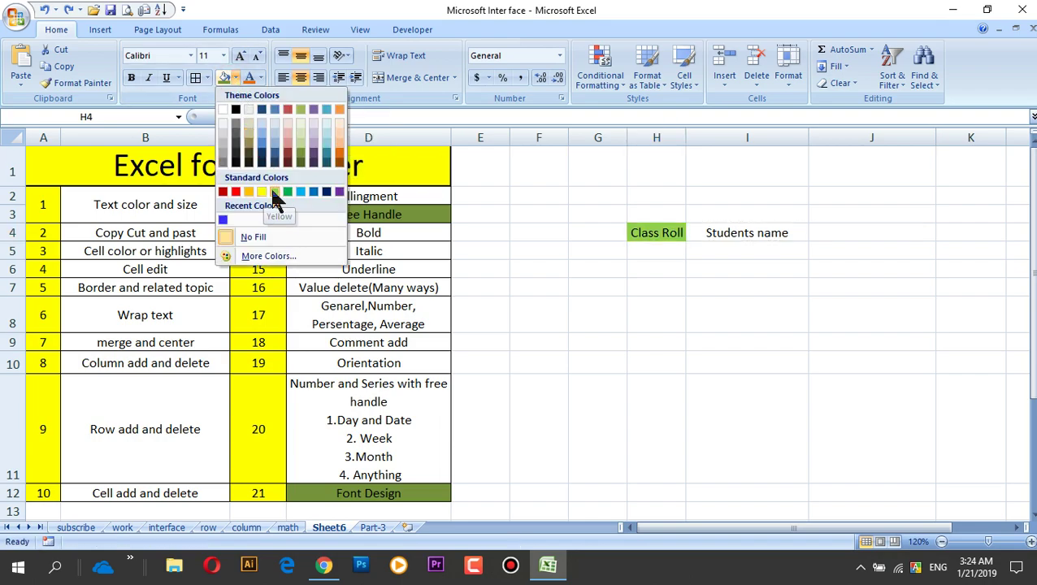
left_click(275, 192)
left_click(659, 301)
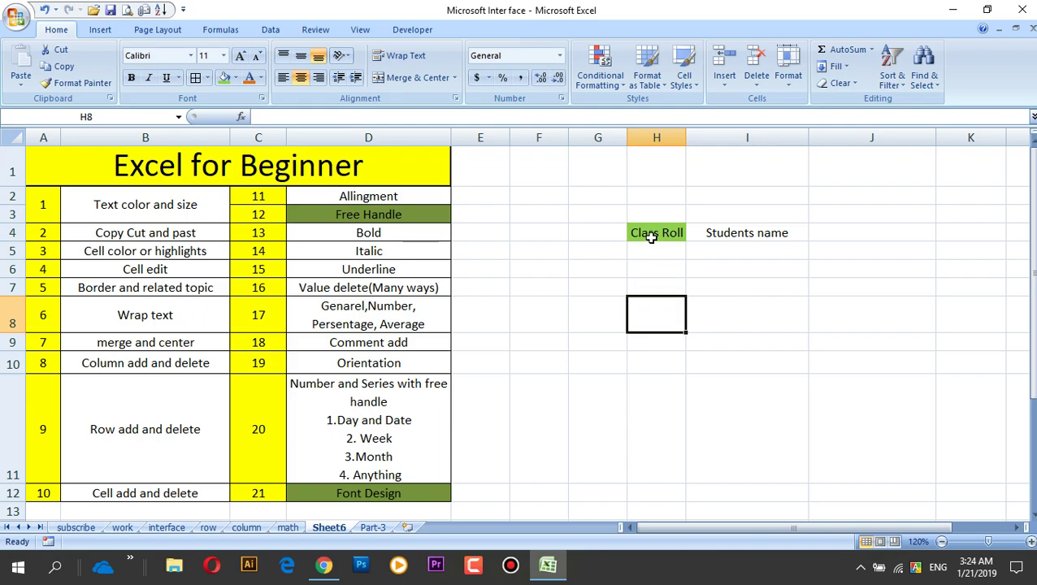
Fill both headings H4:I4 light green, then undo the fill
mouse_move(650, 234)
left_mouse_down()
mouse_move(732, 242)
mouse_move(706, 232)
left_mouse_up()
left_click(235, 77)
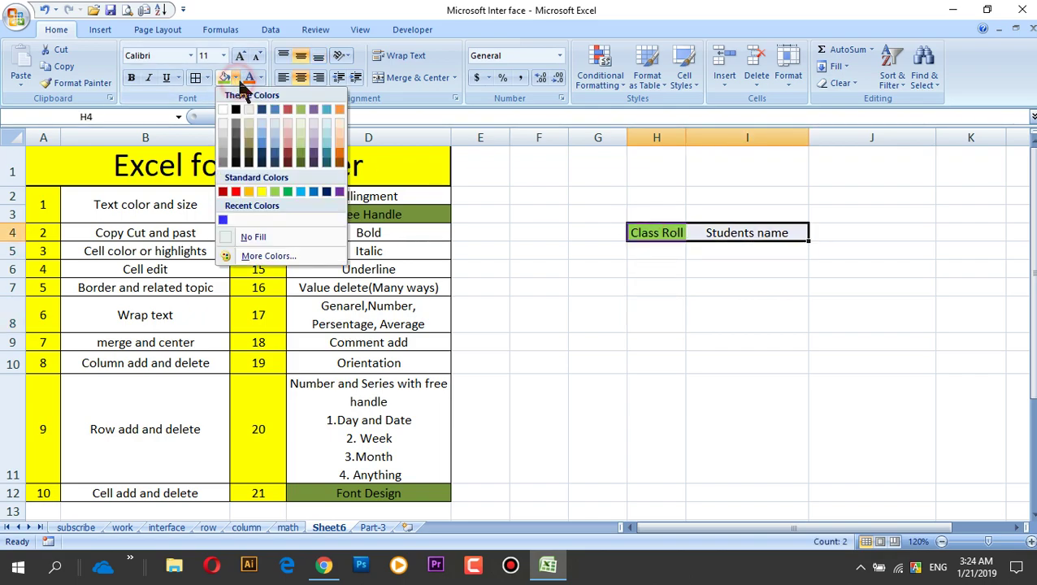
left_click(307, 152)
left_click(642, 284)
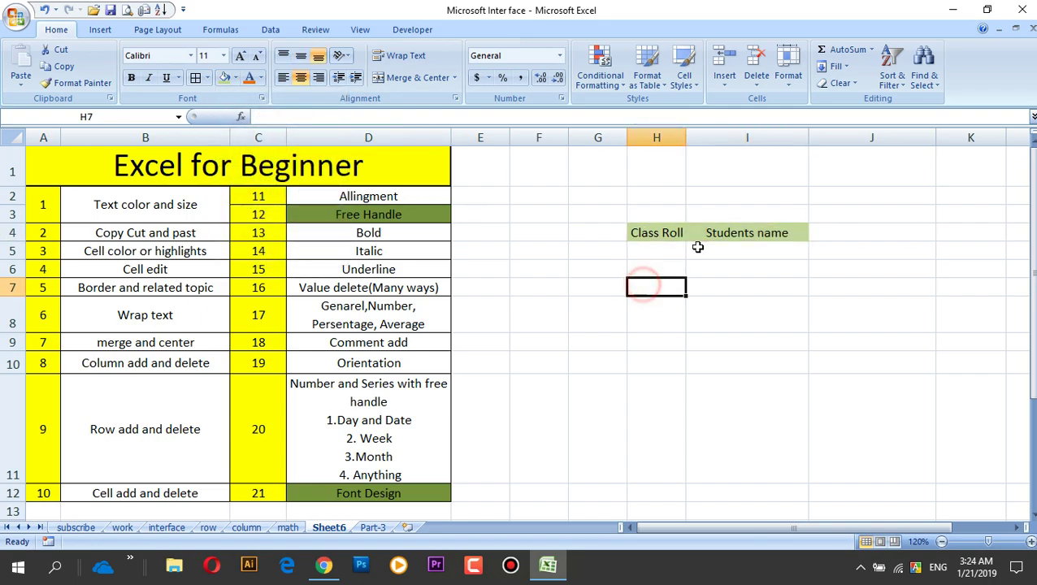
key("ctrl+z")
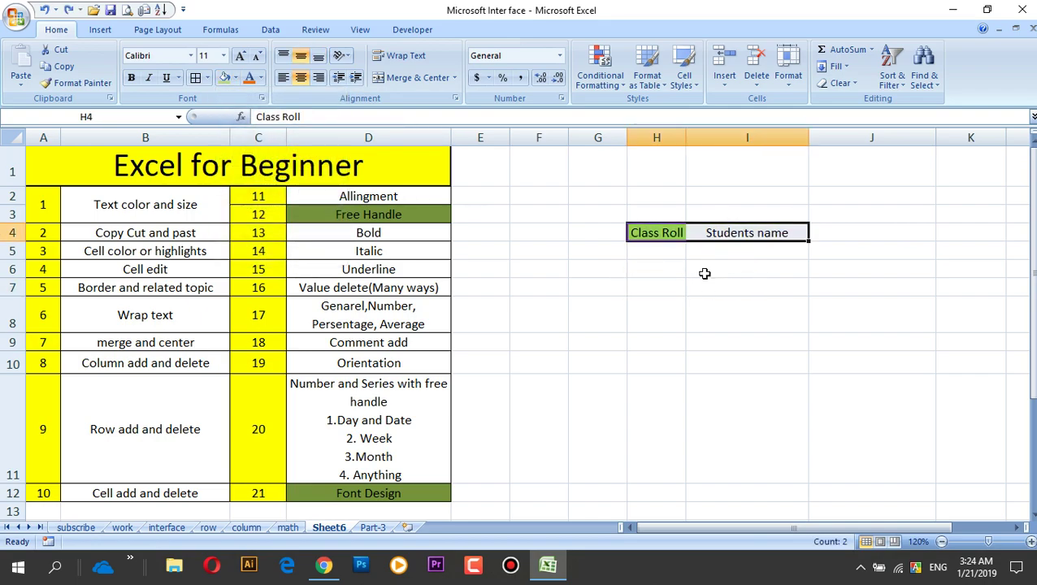
Copy the two heading cells, then cancel the pending copy with Esc
key("ctrl+c")
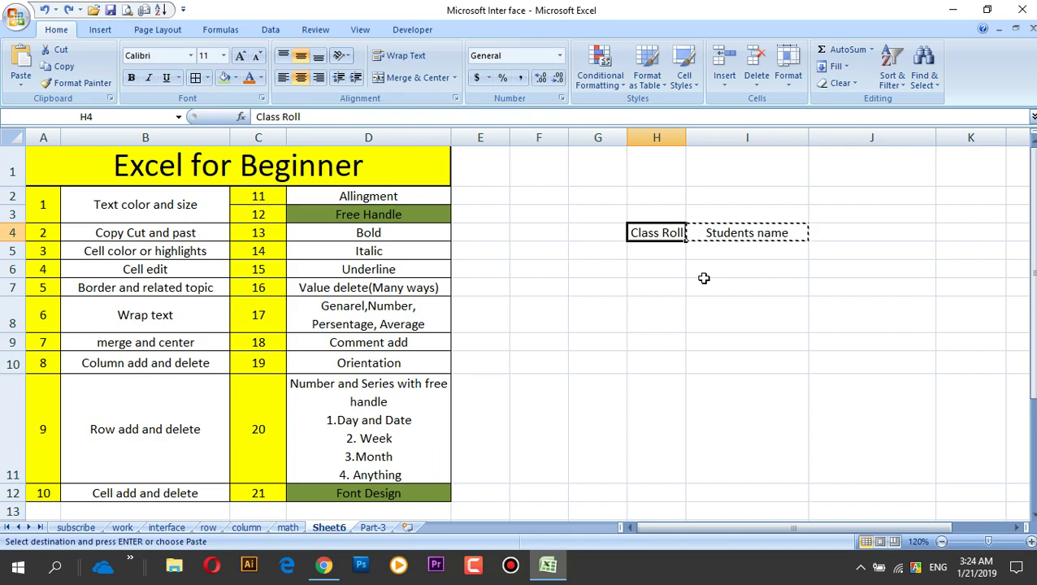
key("ctrl+Home")
left_click(721, 263)
left_click(719, 241)
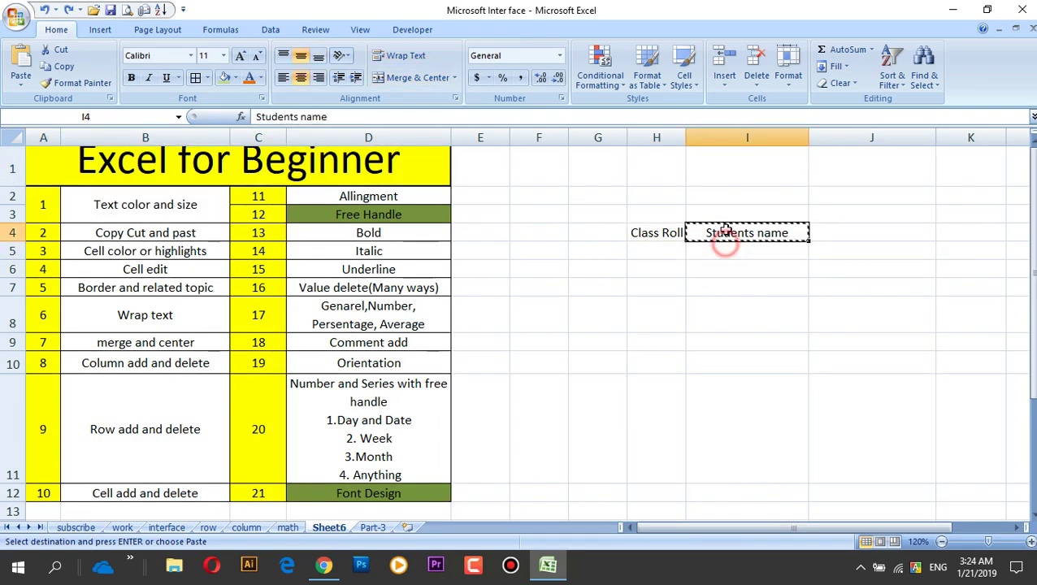
key("Escape")
left_click(687, 266)
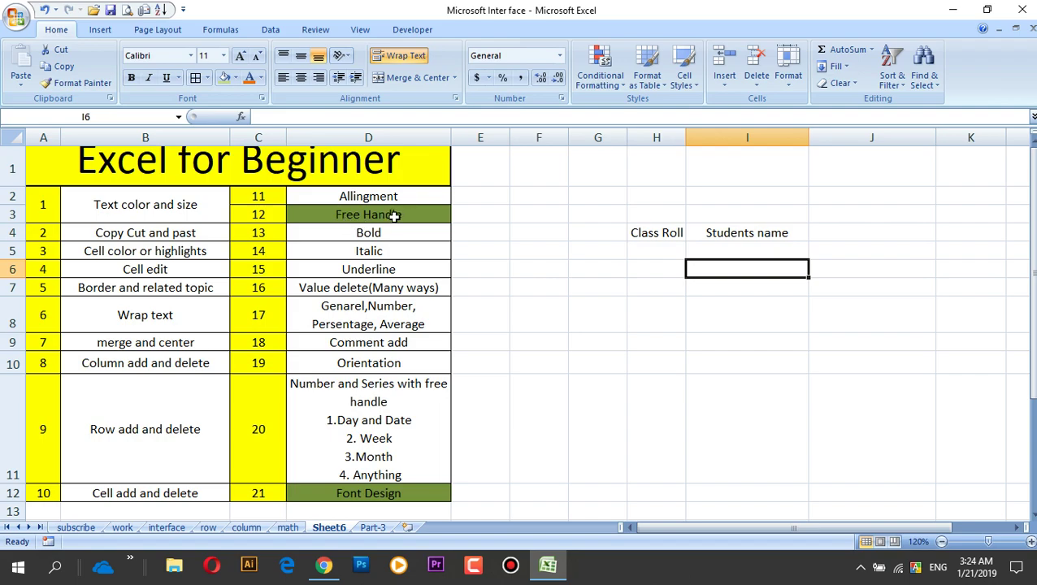
Enter roll numbers 1, 2 and 3 in H5:H7 under Class Roll
left_click(657, 235)
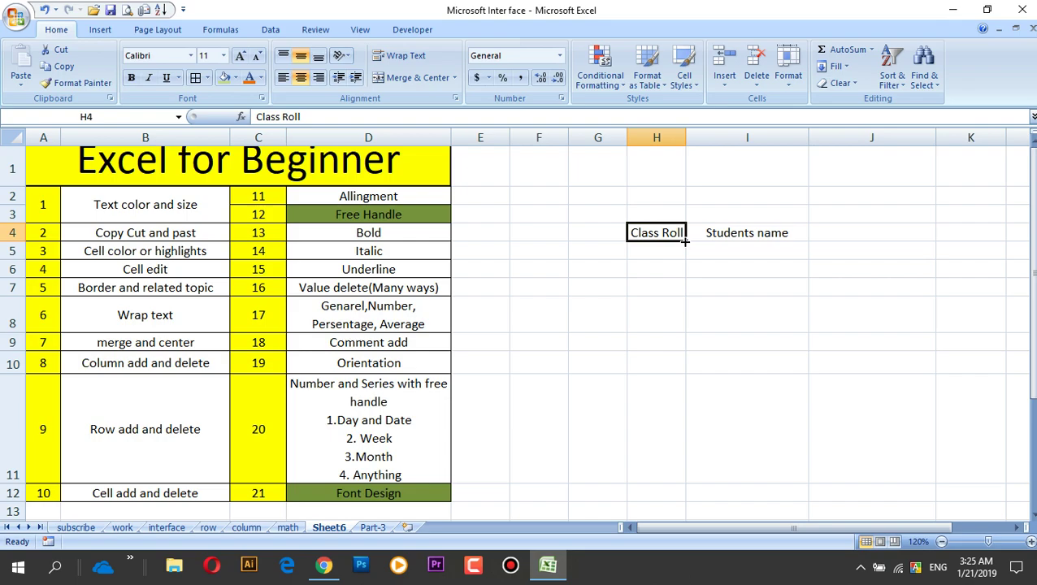
mouse_move(685, 242)
left_mouse_down()
mouse_move(742, 246)
mouse_move(677, 243)
left_mouse_up()
left_click(672, 256)
type("1")
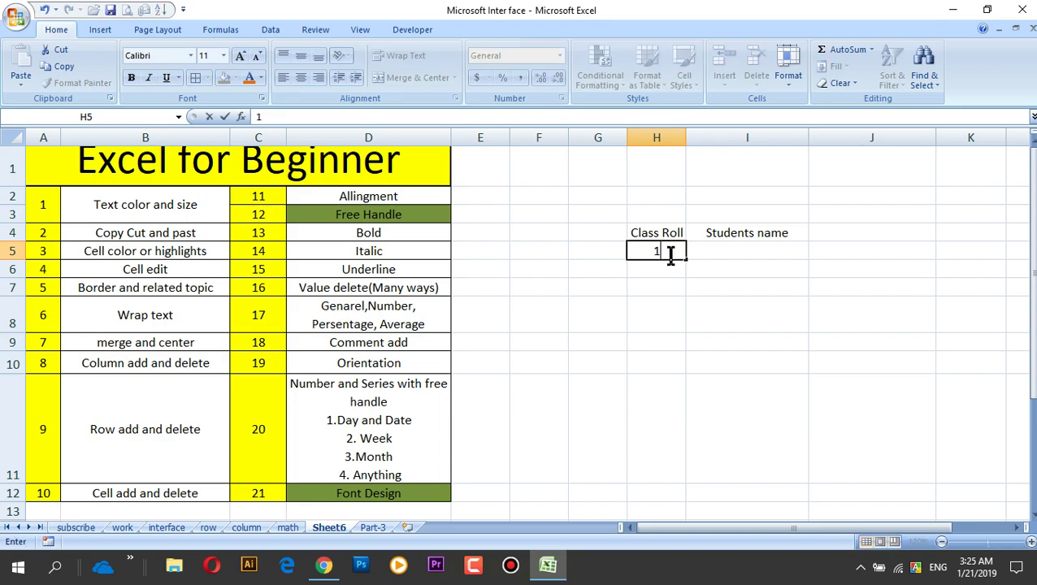
key("Return")
type("2")
key("Return")
type("3")
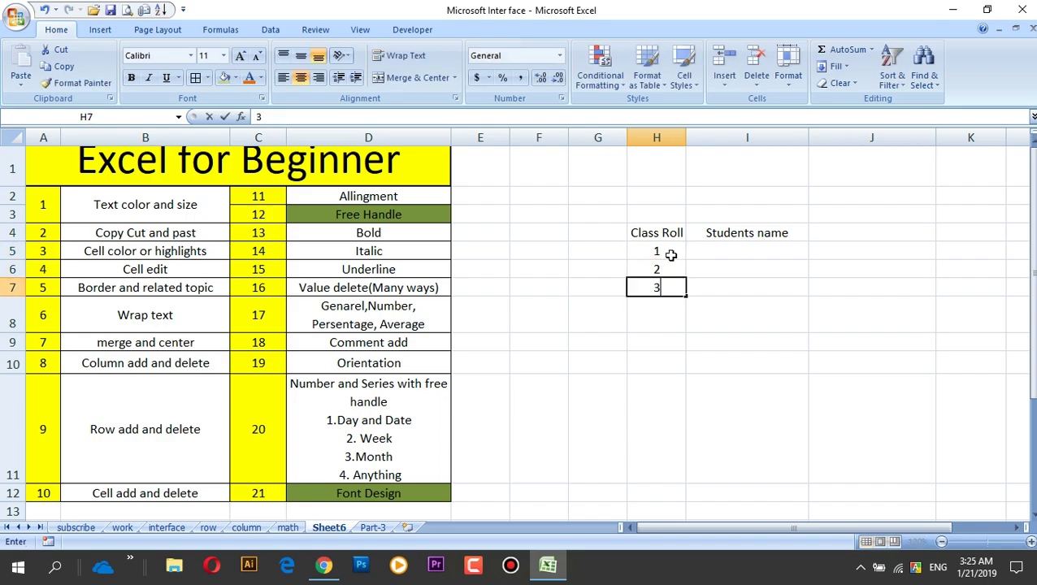
left_click(700, 315)
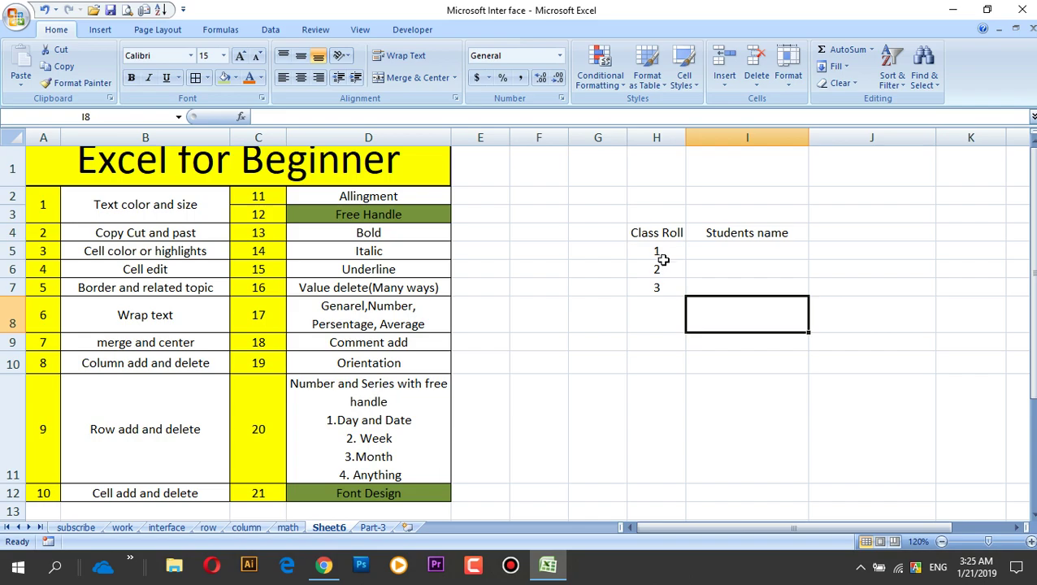
Extend the series with 4 and 5 to H9 via fill handle, then undo
left_click_drag(663, 256, 661, 289)
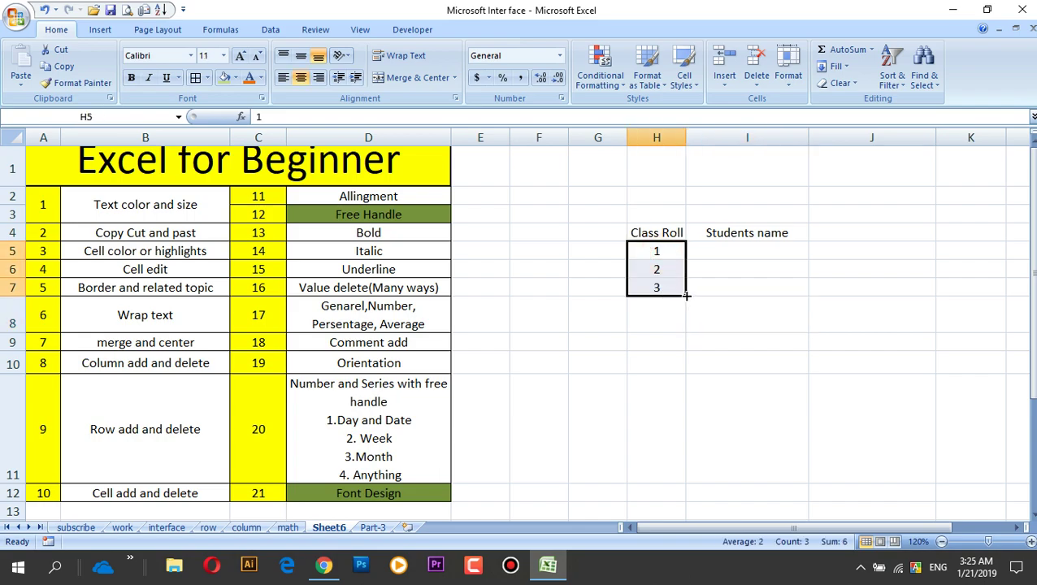
mouse_move(687, 296)
left_mouse_down()
mouse_move(681, 344)
mouse_move(690, 345)
left_mouse_up()
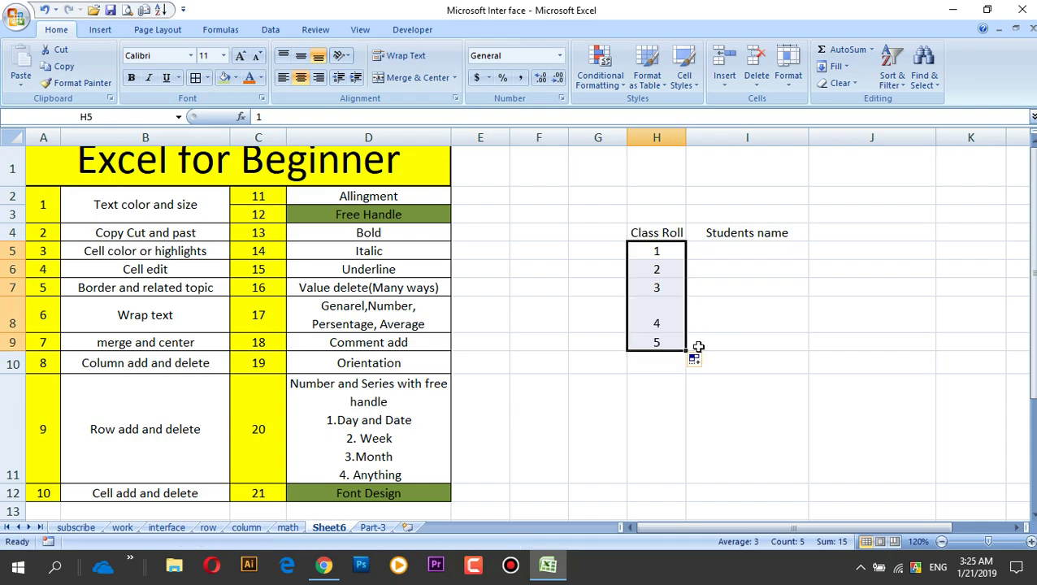
left_click(770, 342)
left_click(668, 300)
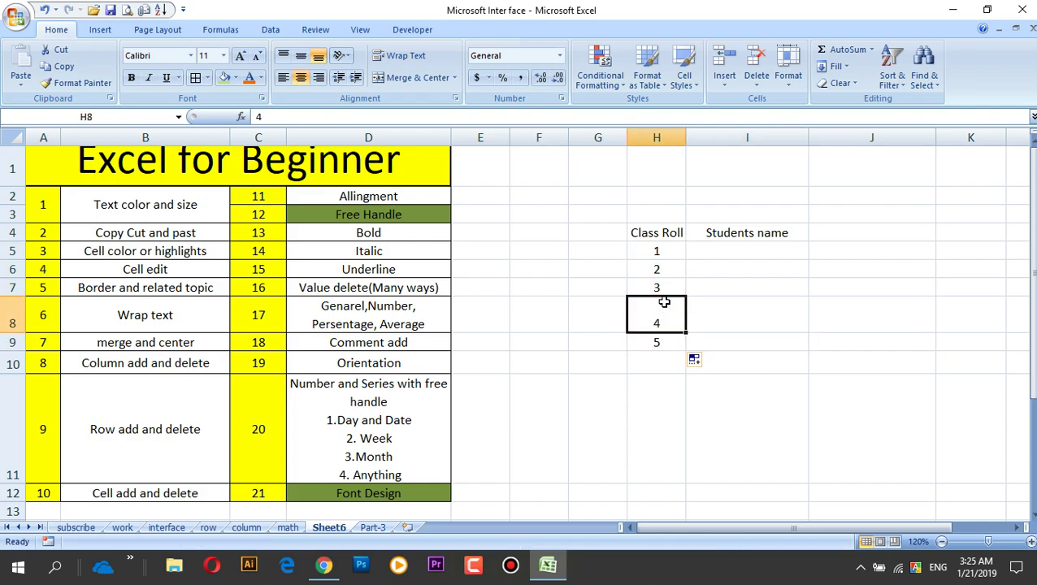
key("ctrl+z")
key("ctrl+z")
key("ctrl+z")
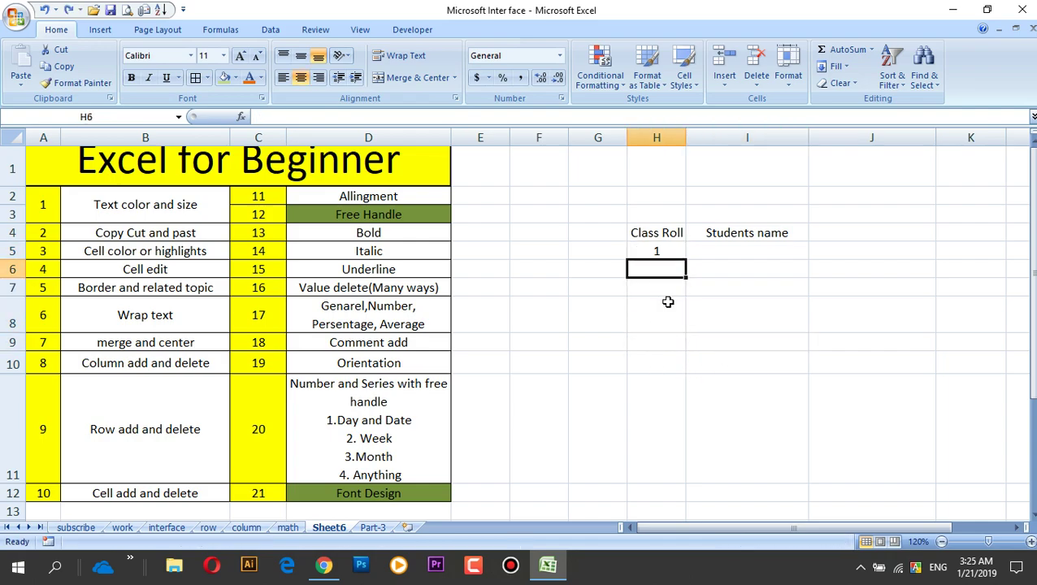
key("ctrl+z")
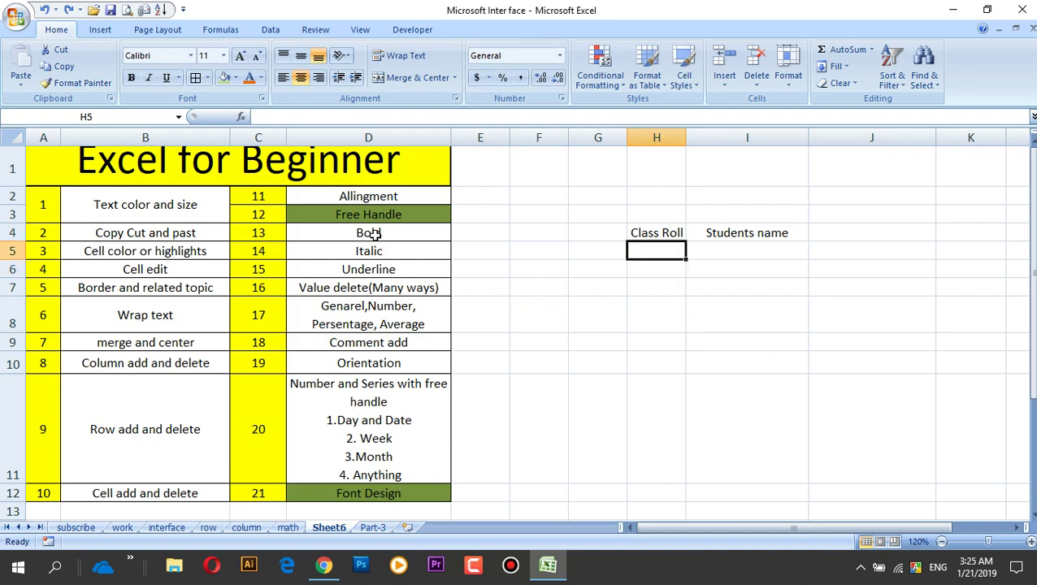
Bold the Class Roll and Students name headings, then undo both
left_click(374, 233)
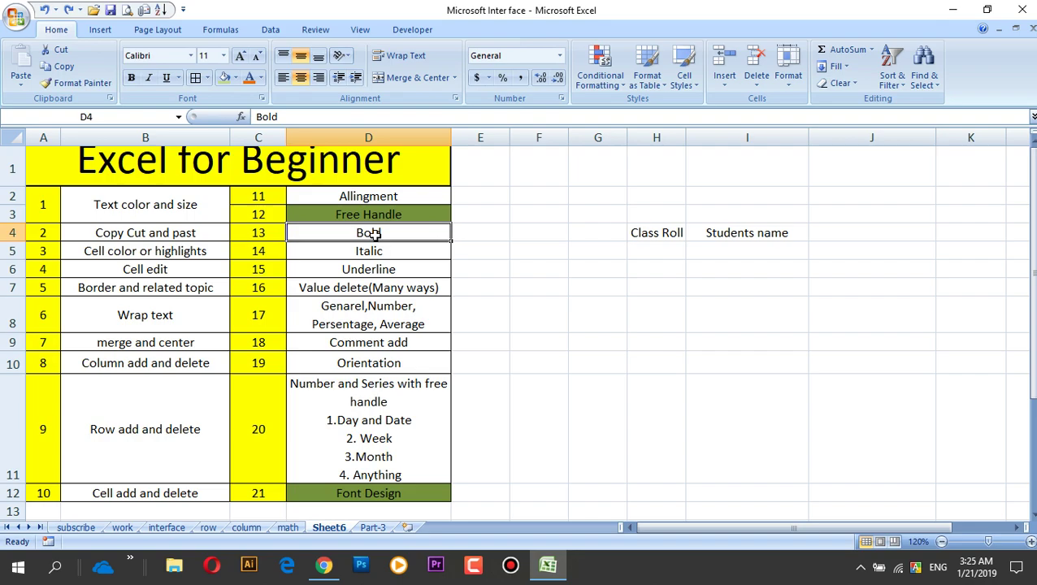
left_click(658, 236)
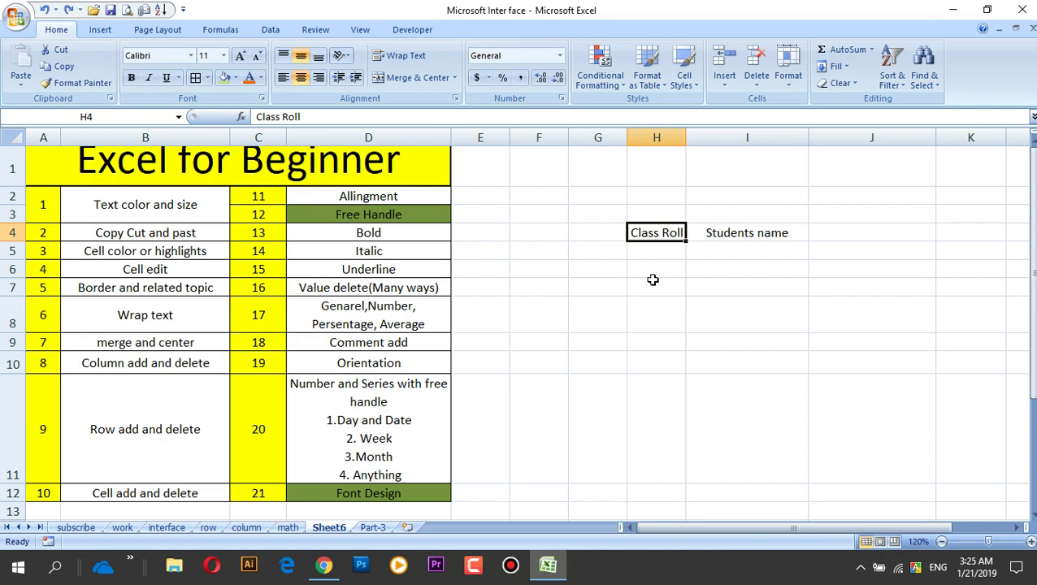
key("ctrl+b")
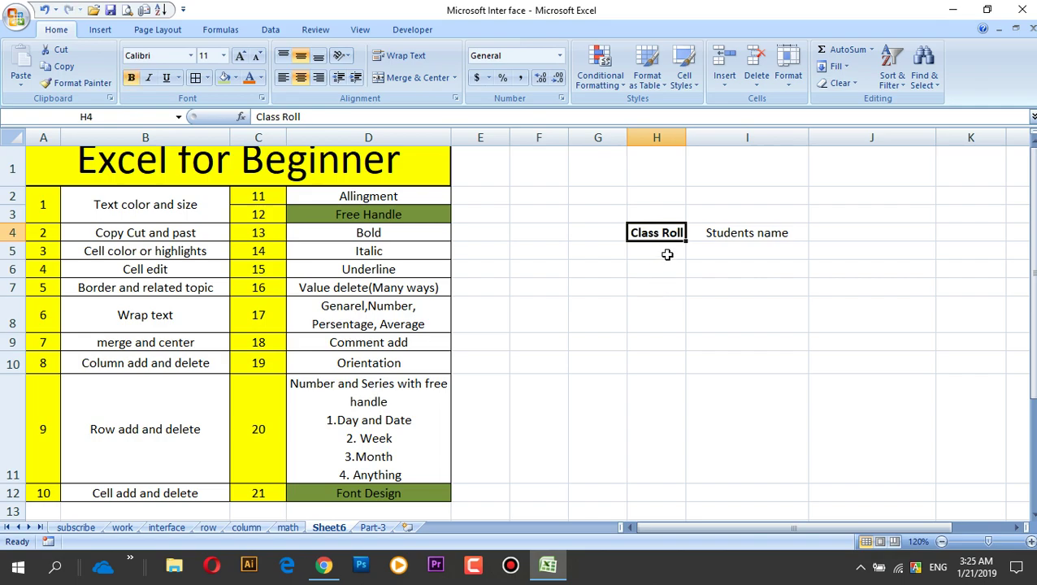
left_click(663, 268)
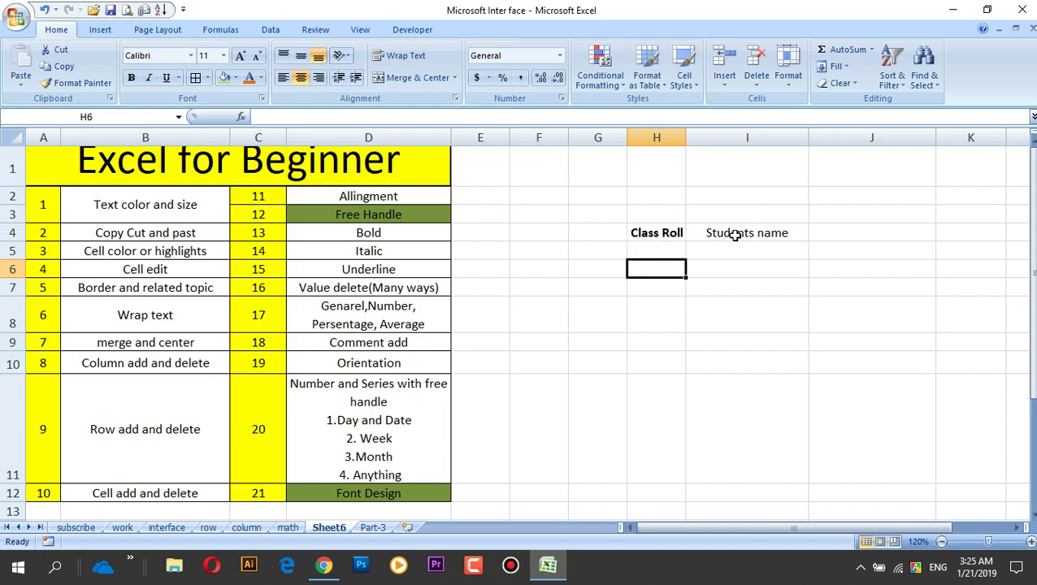
left_click(735, 235)
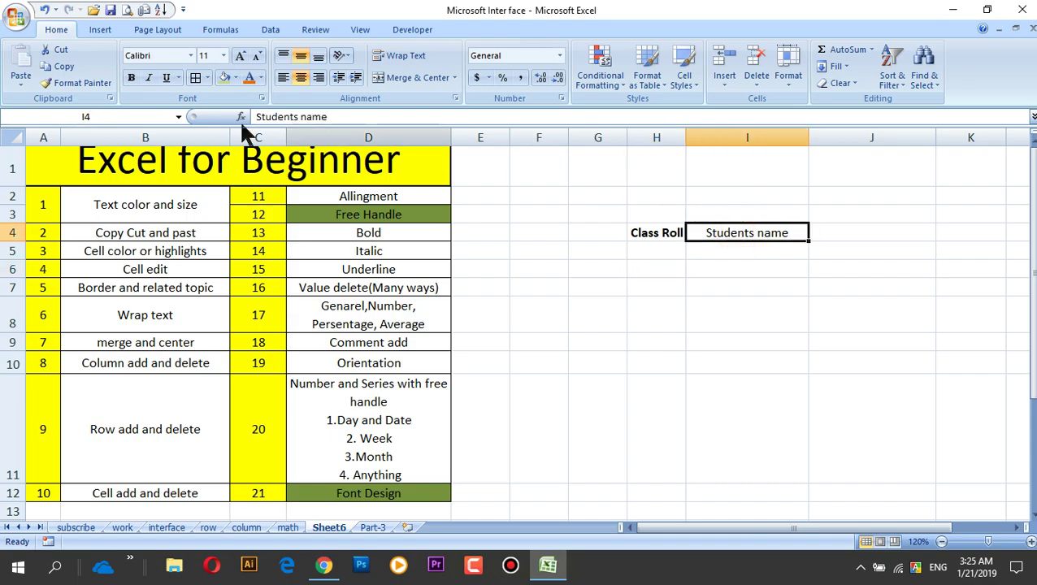
left_click(133, 79)
left_click(674, 362)
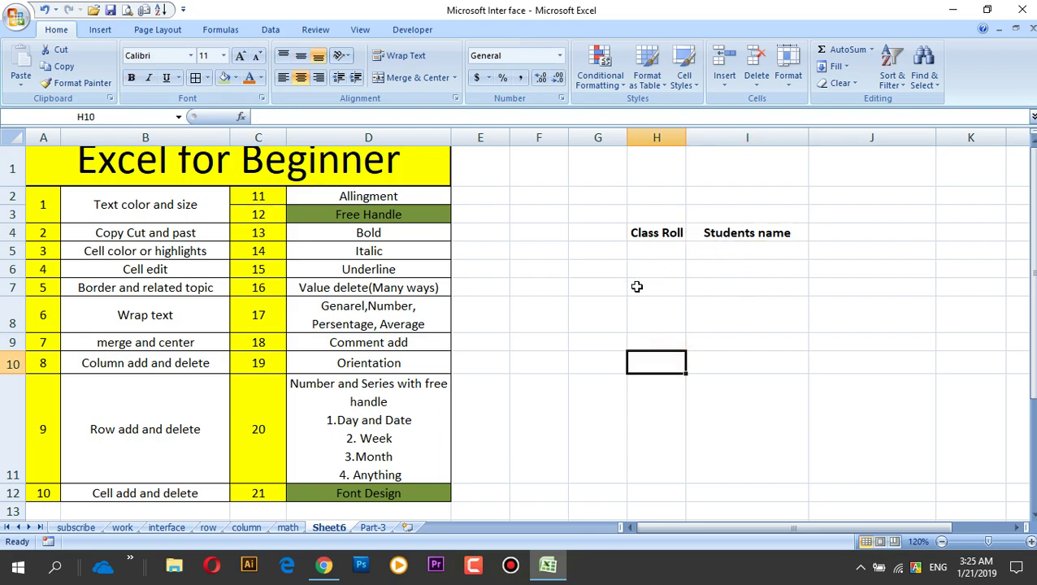
key("ctrl+z")
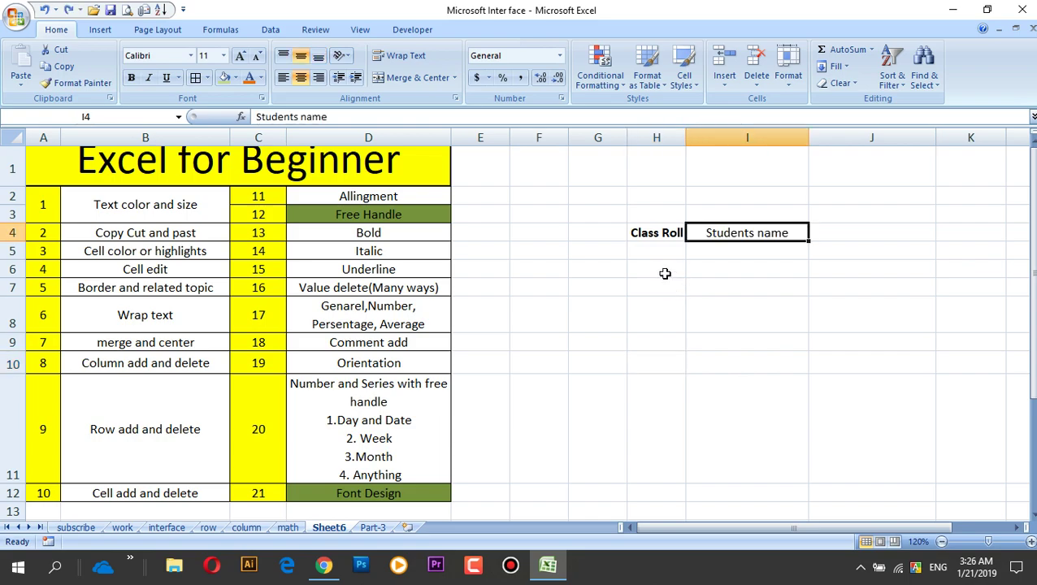
key("ctrl+z")
Toggle bold on Students name on and off with Ctrl+B
left_click(732, 233)
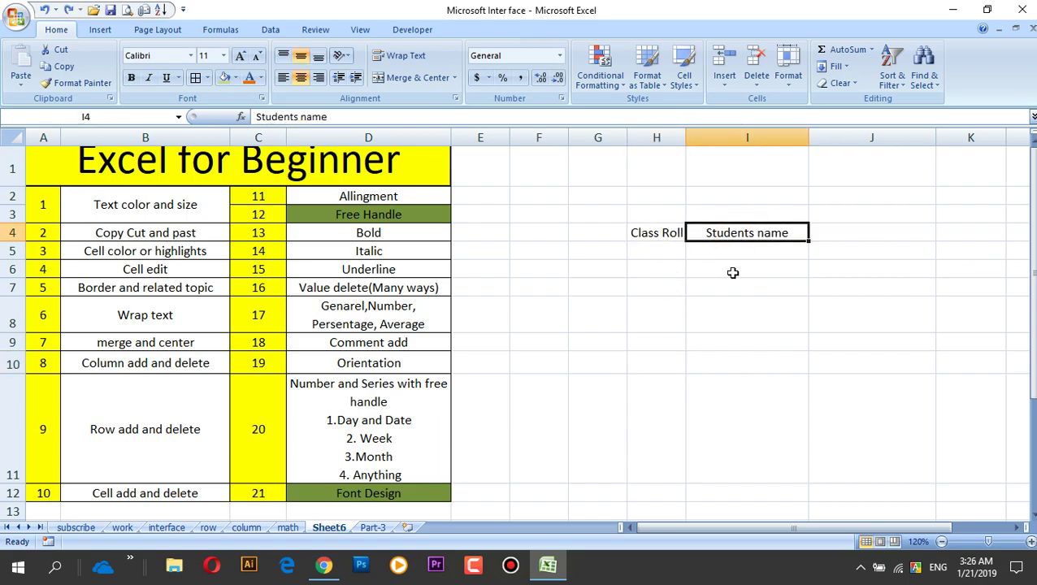
key("ctrl+b")
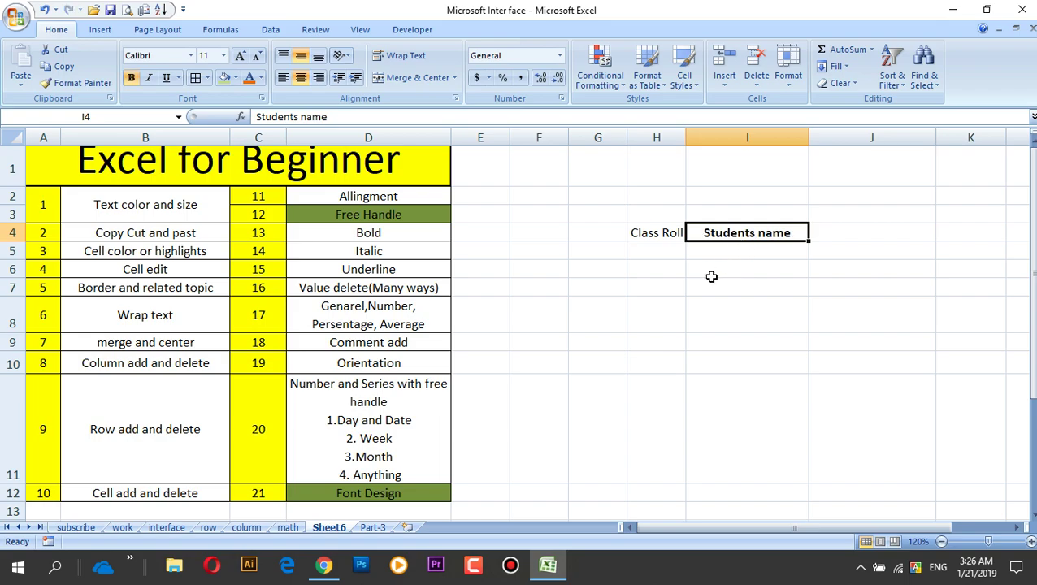
key("ctrl+b")
left_click(710, 276)
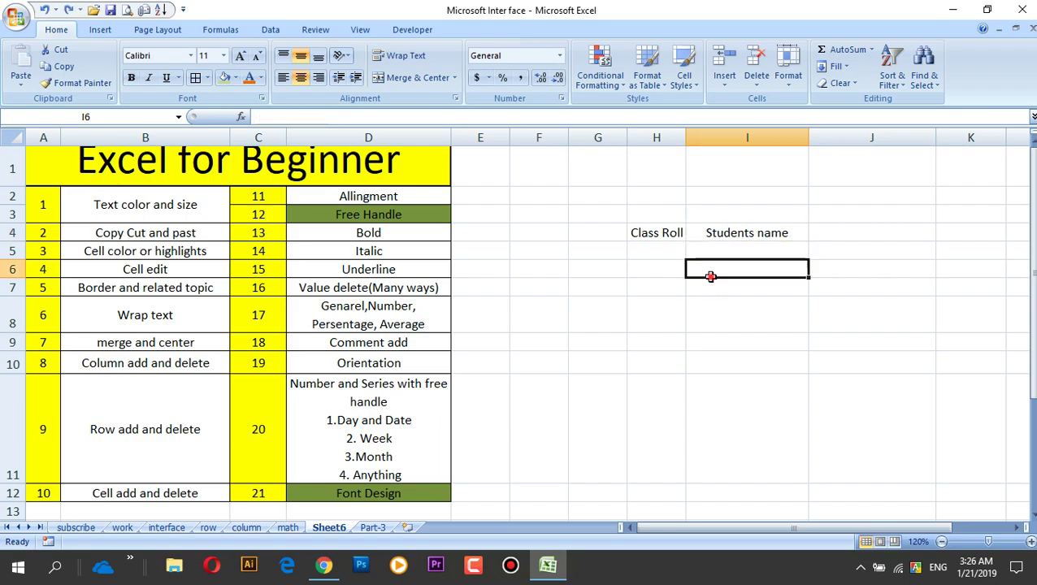
left_click(659, 233)
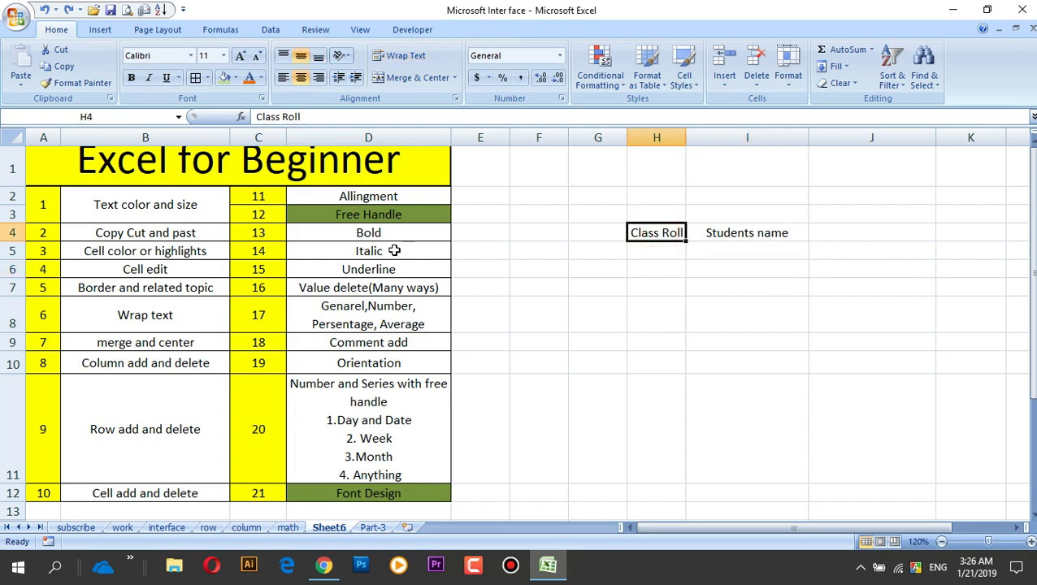
left_click(381, 254)
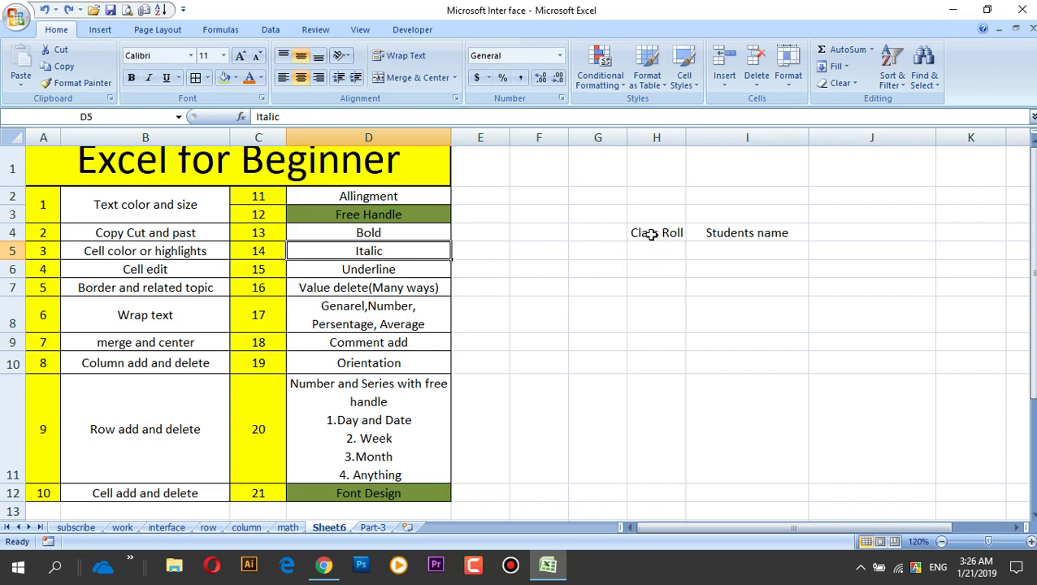
Italicize Class Roll (Ctrl+I) and Students name (Italic button), then undo the italics
left_click(650, 234)
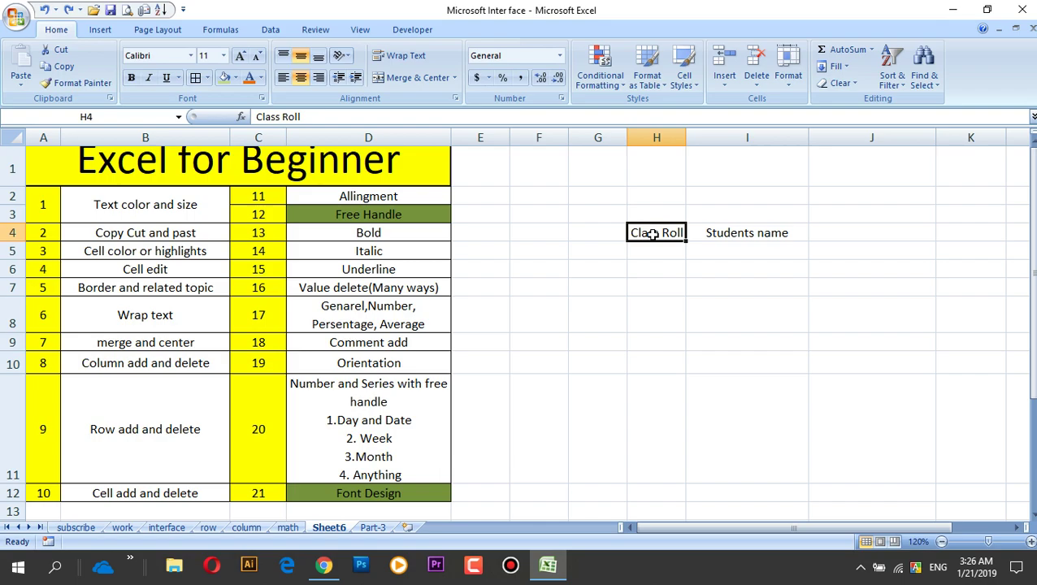
key("ctrl+i")
left_click(688, 304)
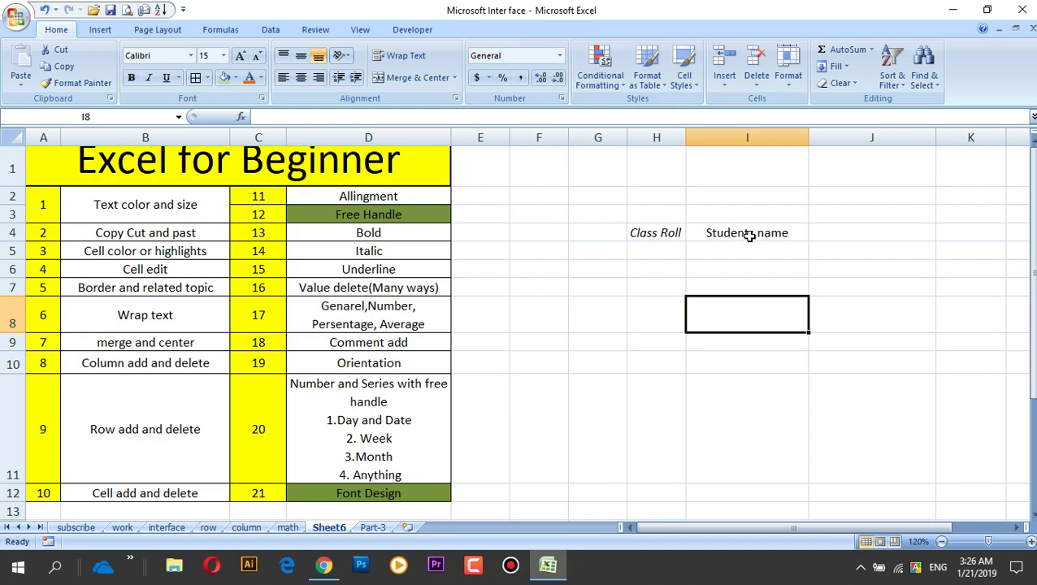
left_click(736, 233)
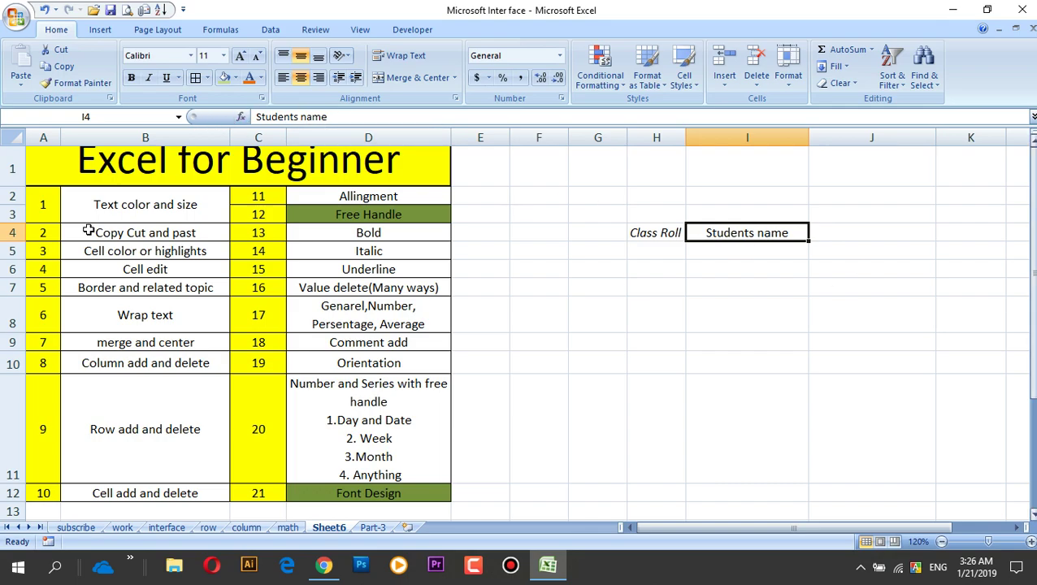
left_click(148, 79)
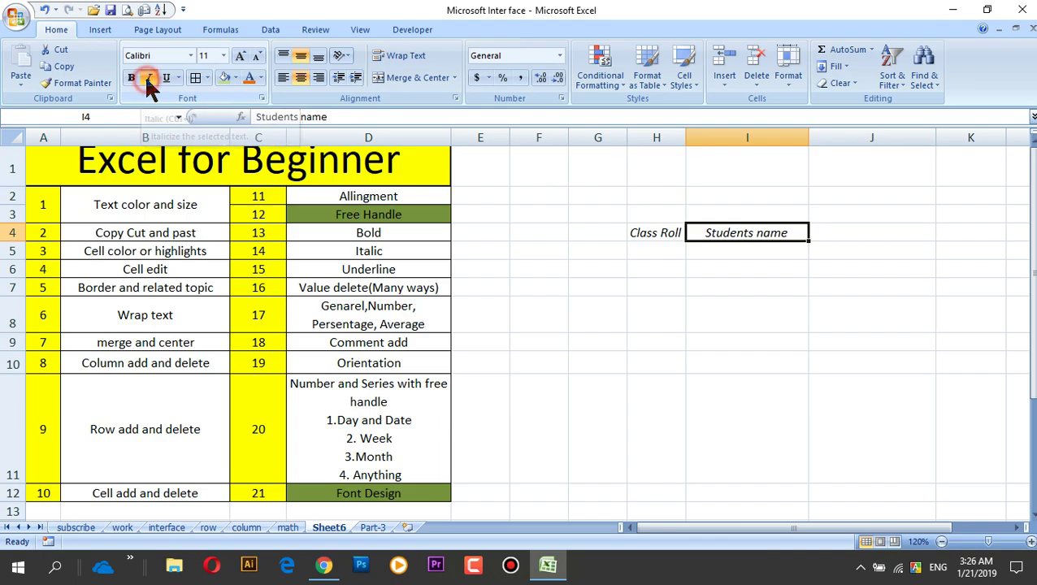
left_click(597, 314)
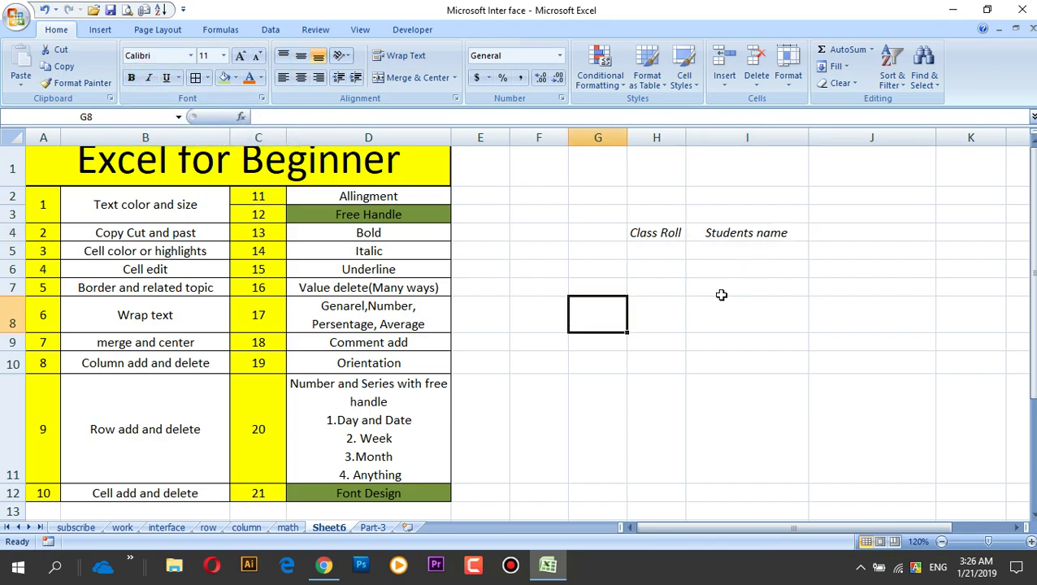
key("ctrl+z")
key("ctrl+z")
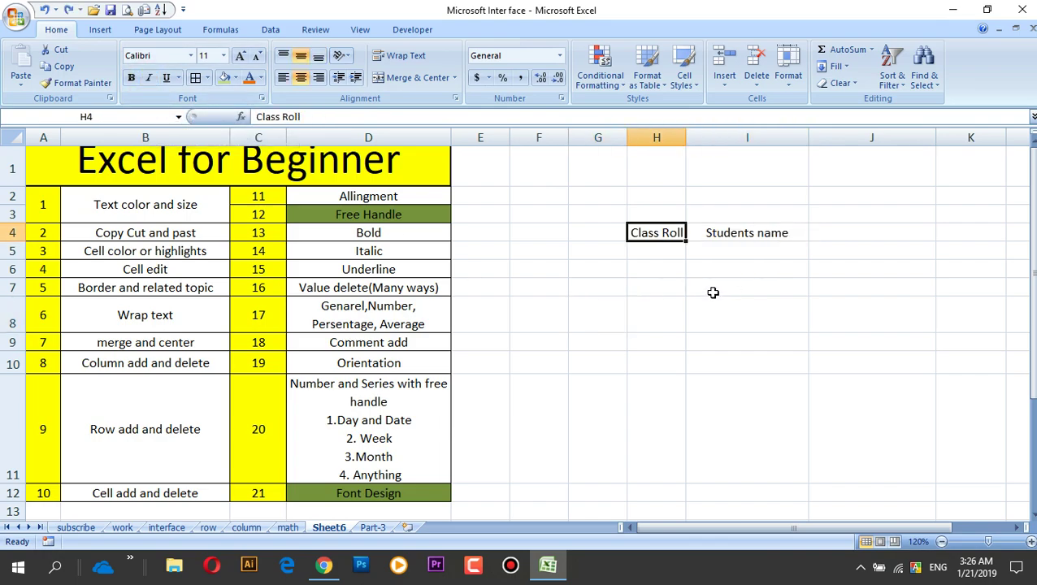
left_click(713, 292)
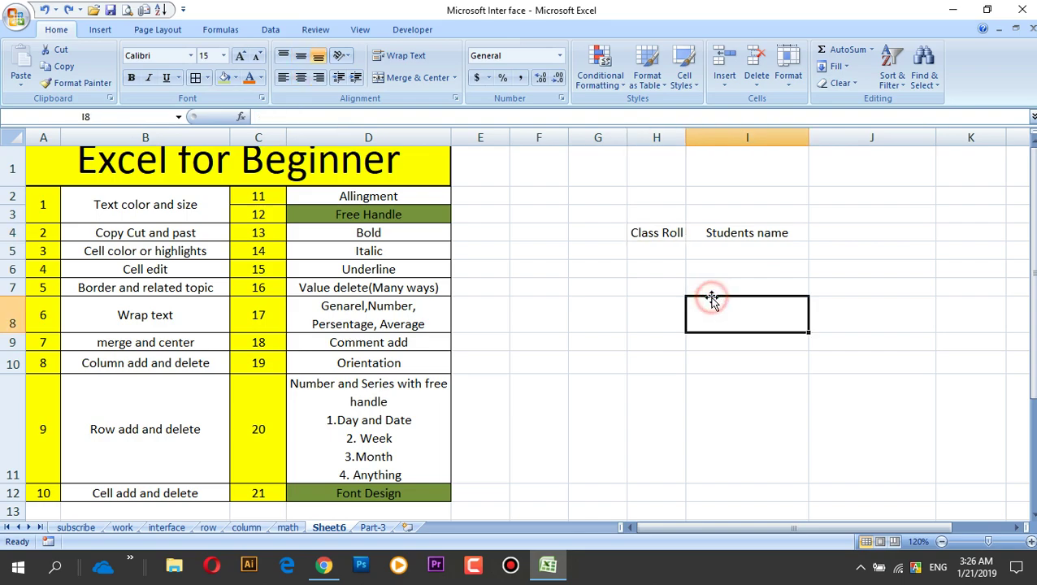
left_click(365, 271)
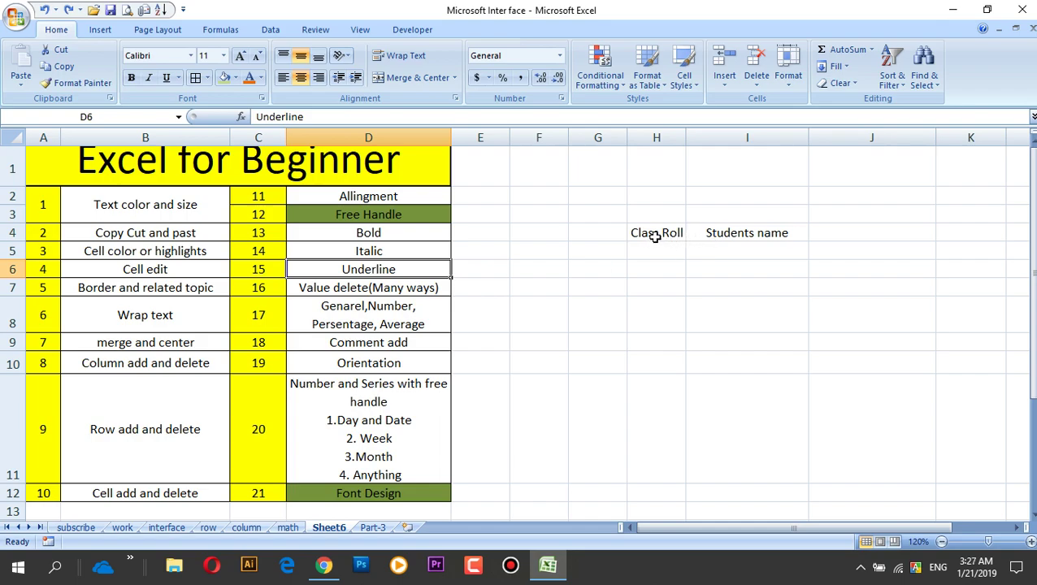
left_click(655, 235)
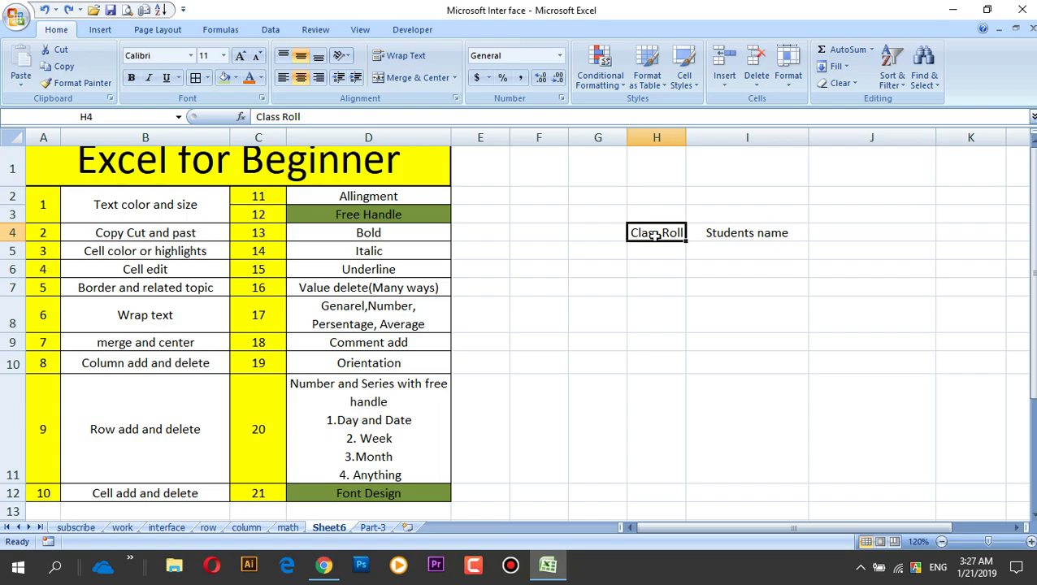
key("ctrl+u")
left_click(641, 314)
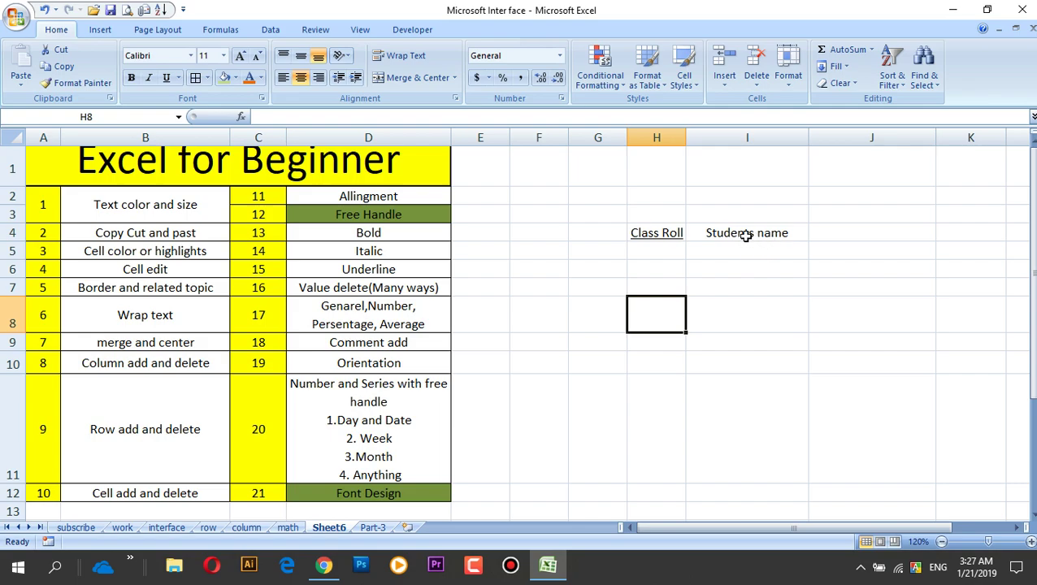
left_click(746, 234)
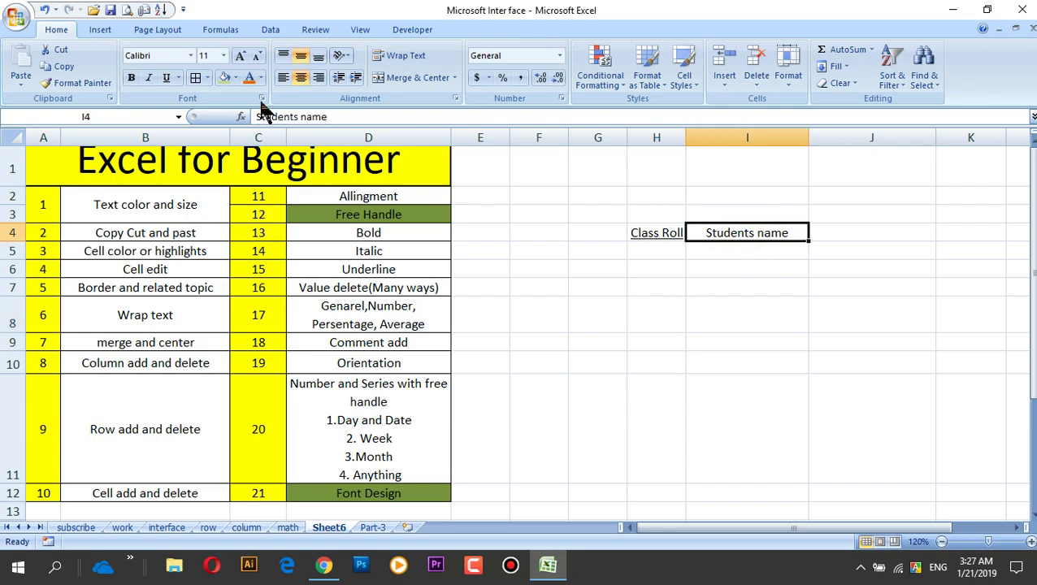
left_click(165, 79)
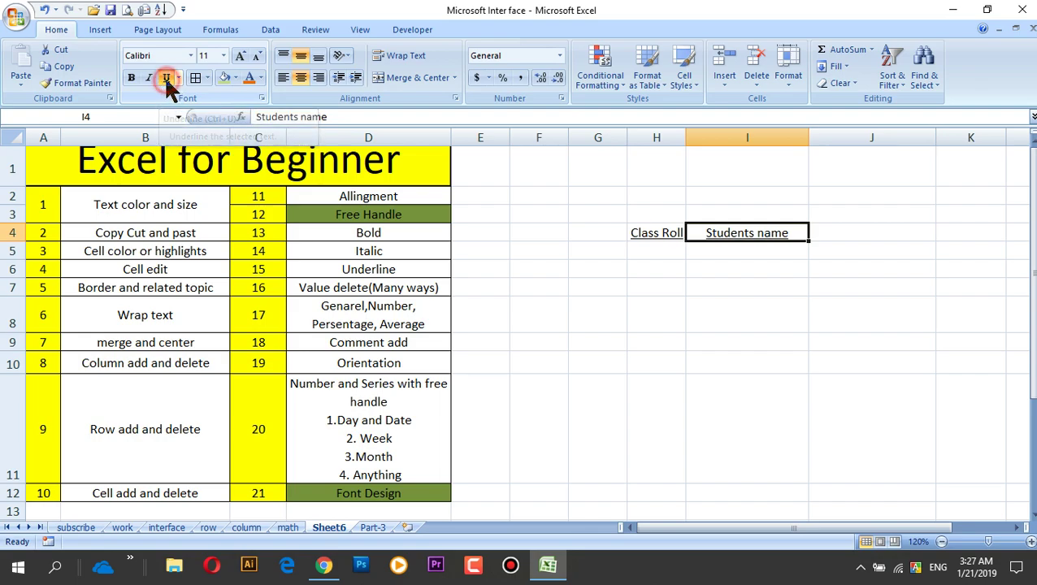
left_click(602, 298)
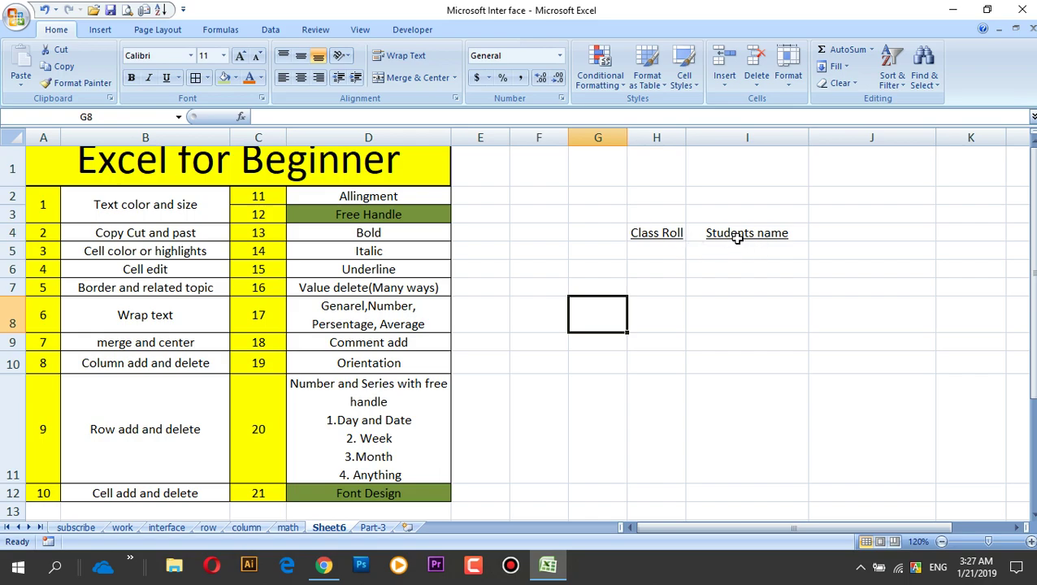
left_click(737, 242)
left_click(163, 77)
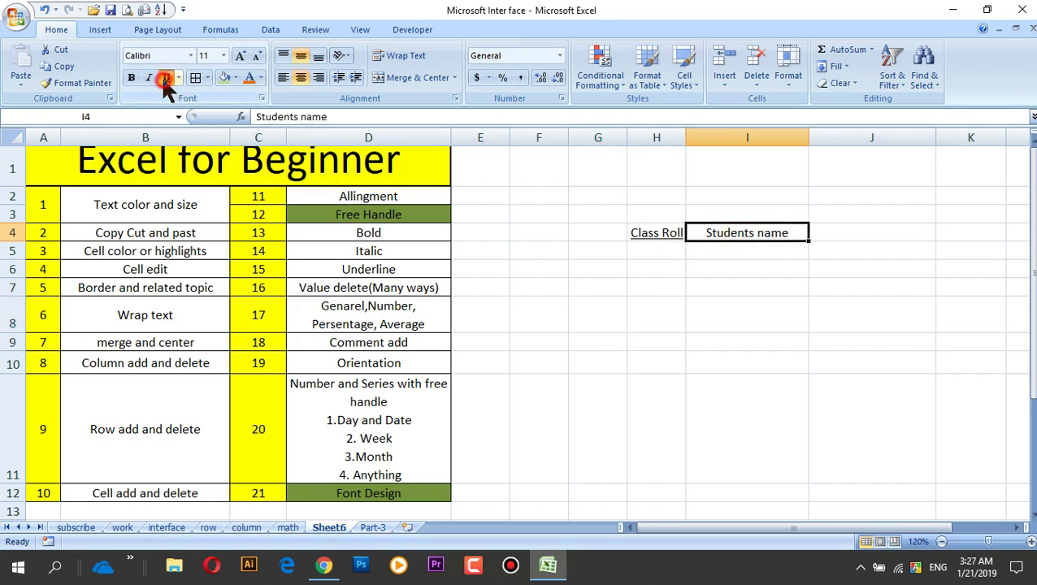
left_click(656, 378)
left_click(659, 234)
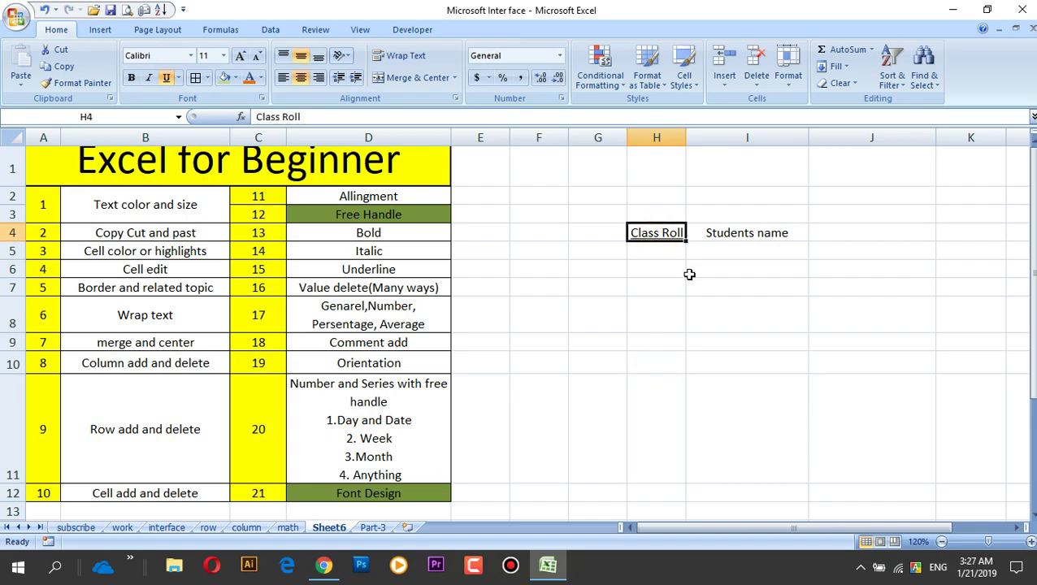
key("ctrl+u")
left_click(725, 256)
left_click(664, 234)
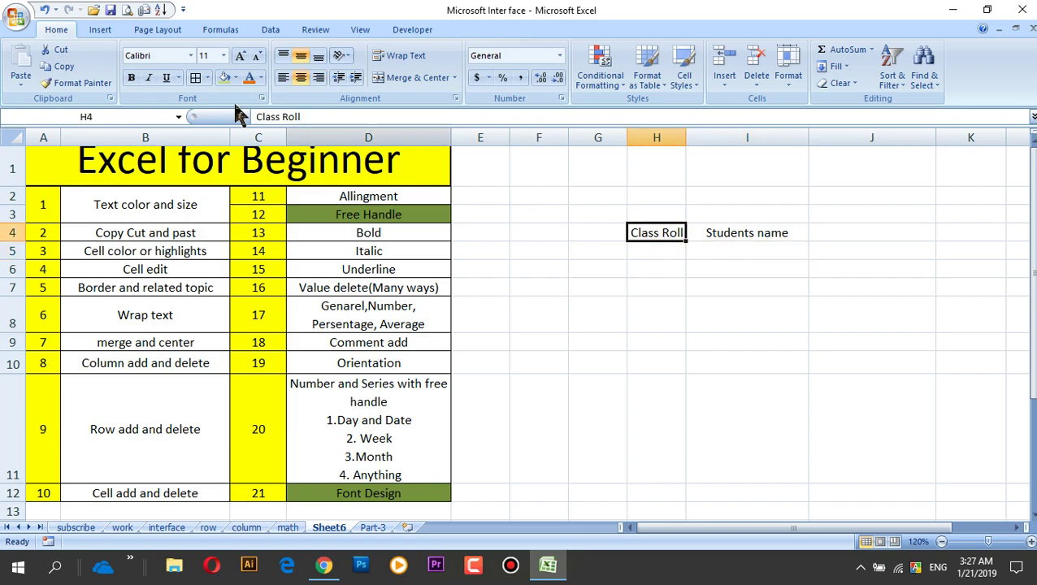
left_click(179, 79)
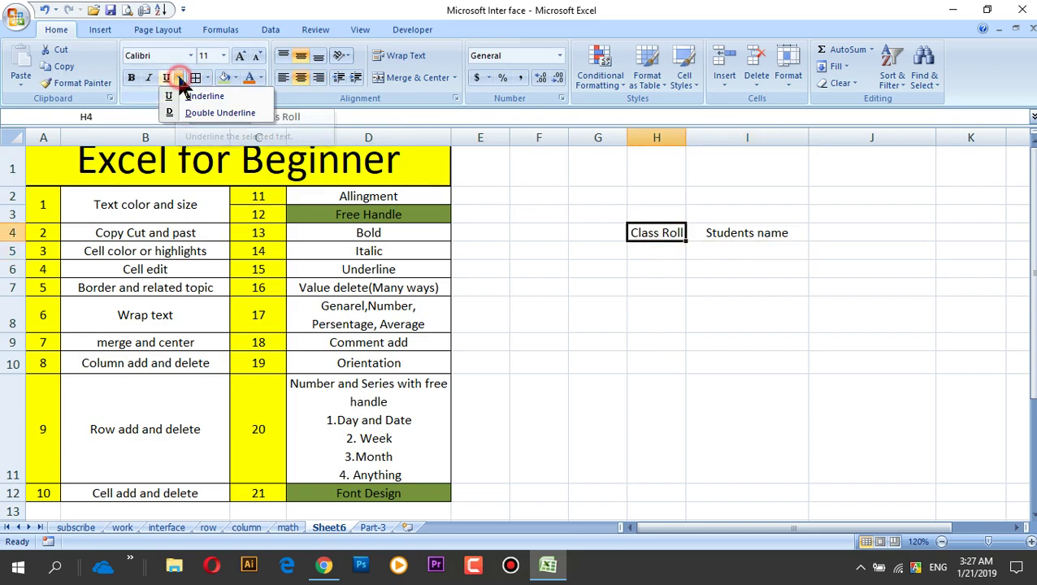
left_click(216, 113)
left_click(632, 324)
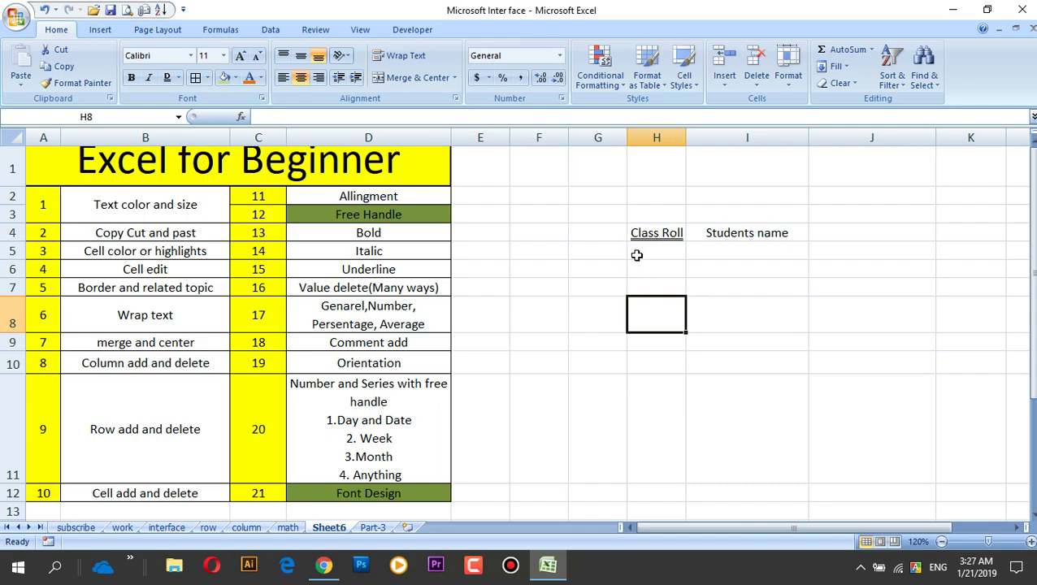
key("ctrl+z")
left_click(746, 279)
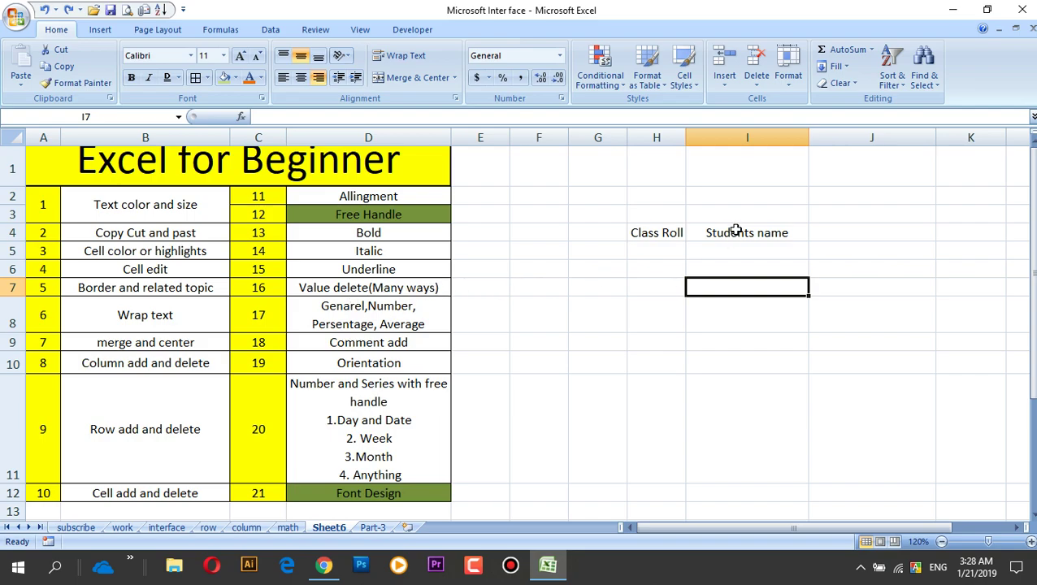
Enter 66 in cells H6 and I6
left_click(657, 251)
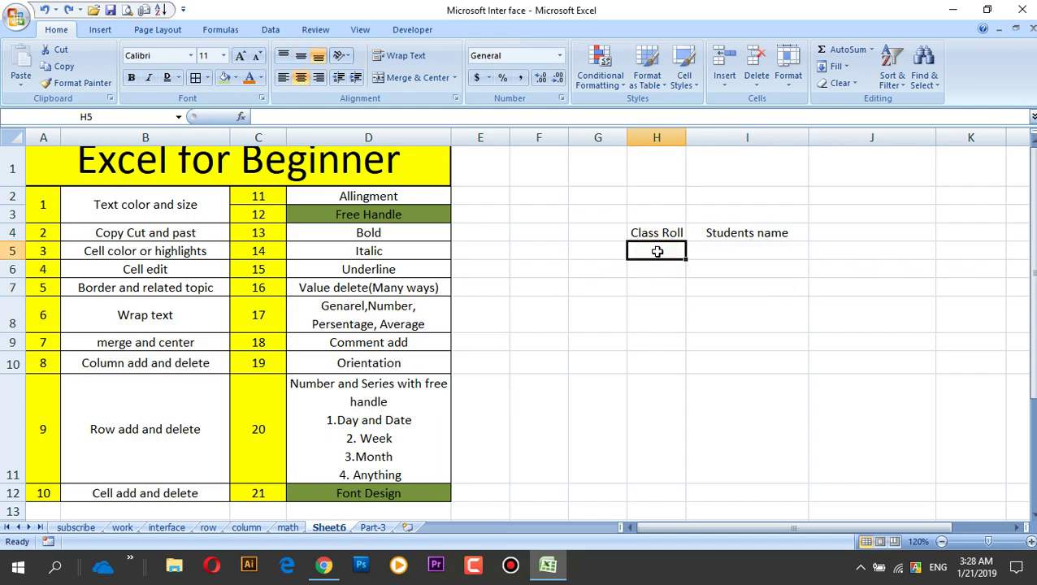
double_click(657, 251)
key("Return")
type("66")
key("Left")
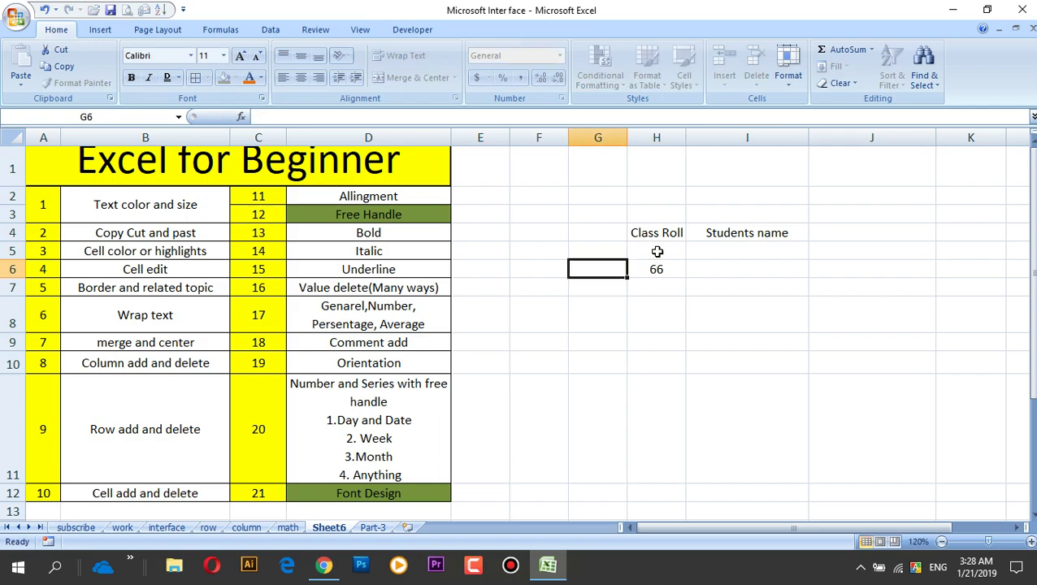
key("Right")
key("Right")
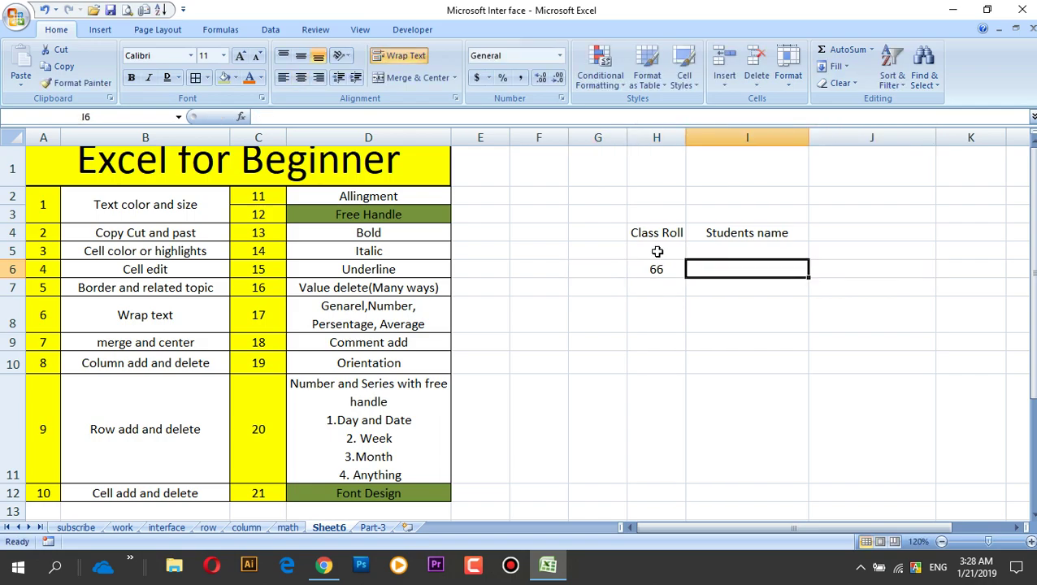
type("66")
left_click(658, 306)
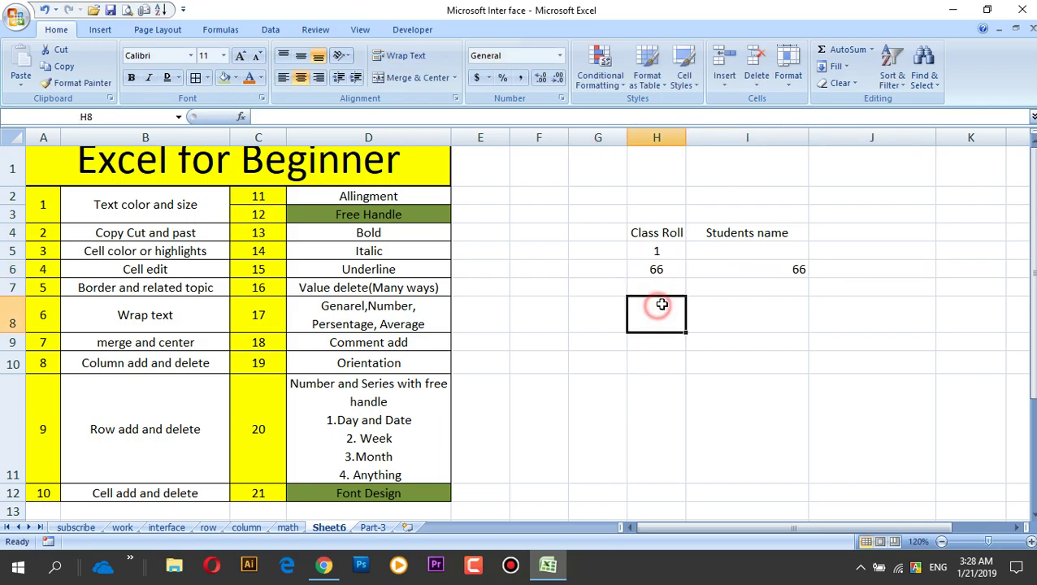
left_click(725, 266)
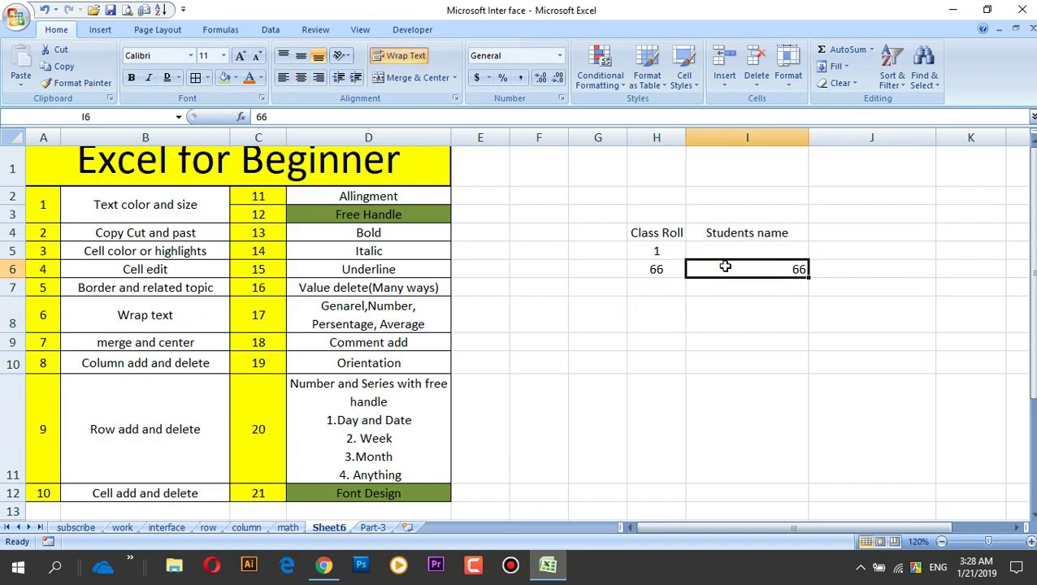
Enter 5 in H8 and 6 in H9 under Class Roll
left_click(653, 303)
type("5")
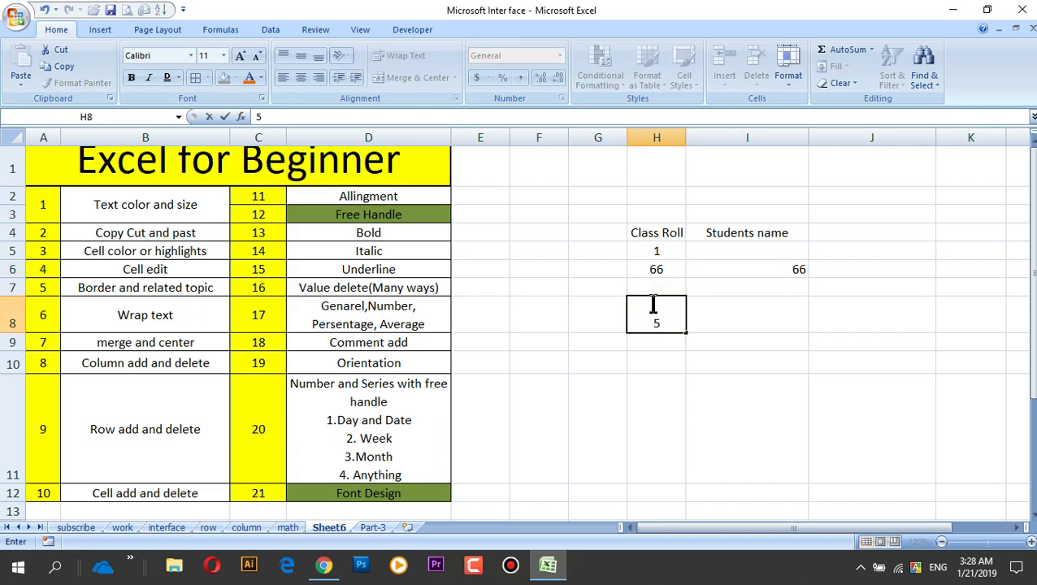
key("Left")
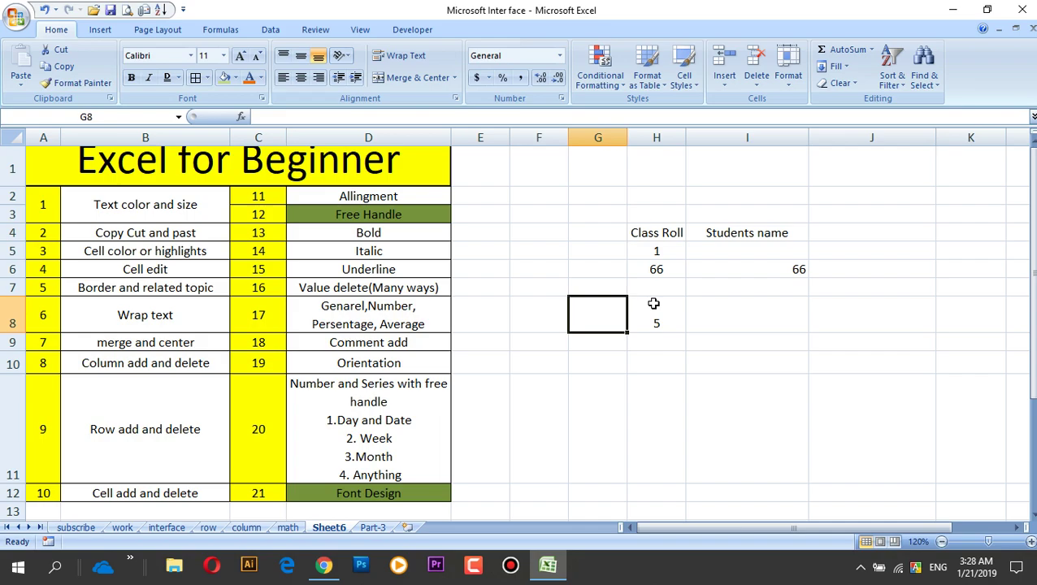
left_click(654, 303)
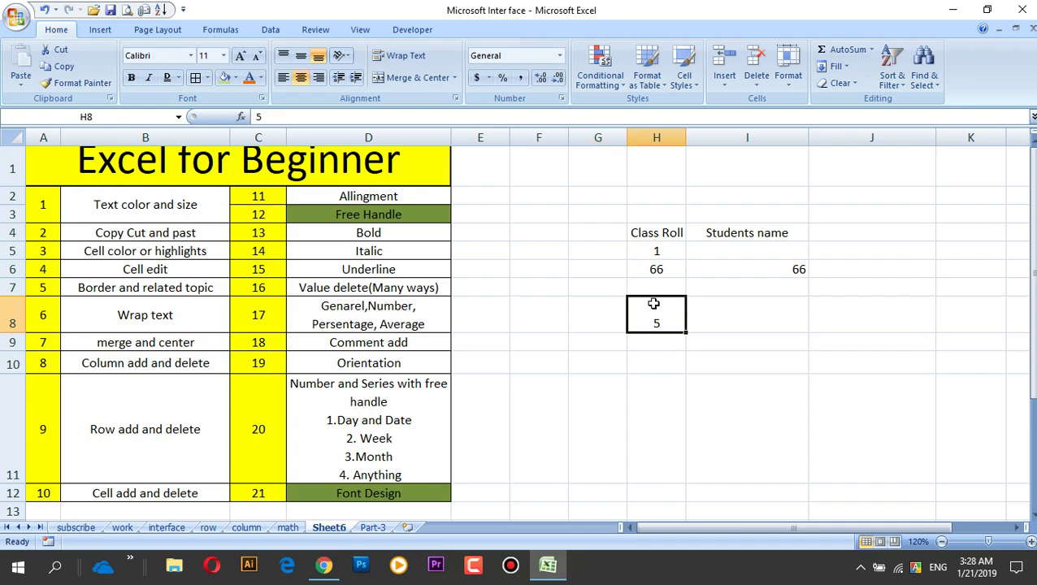
key("Return")
type("6")
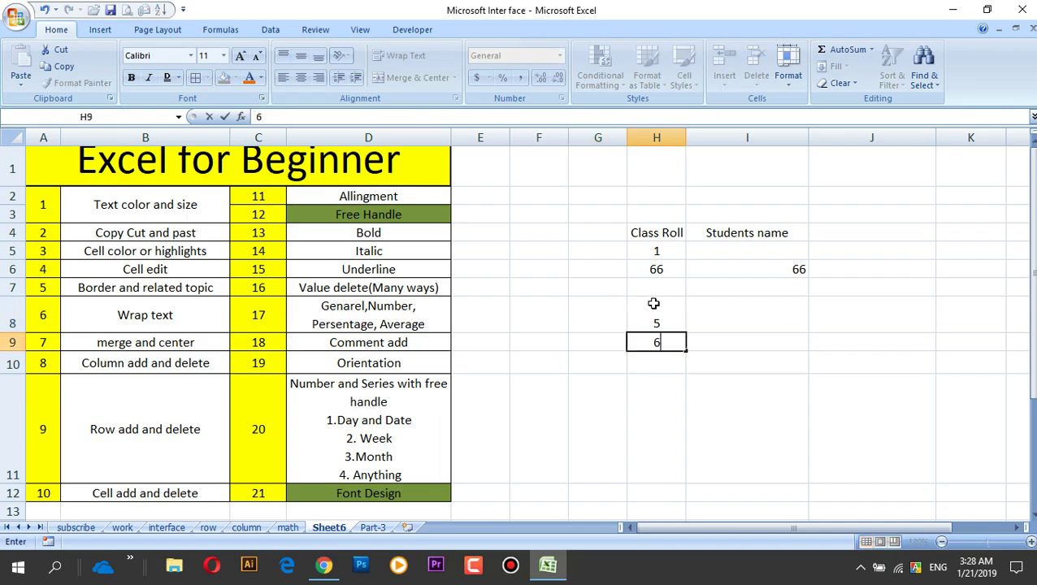
left_click(714, 318)
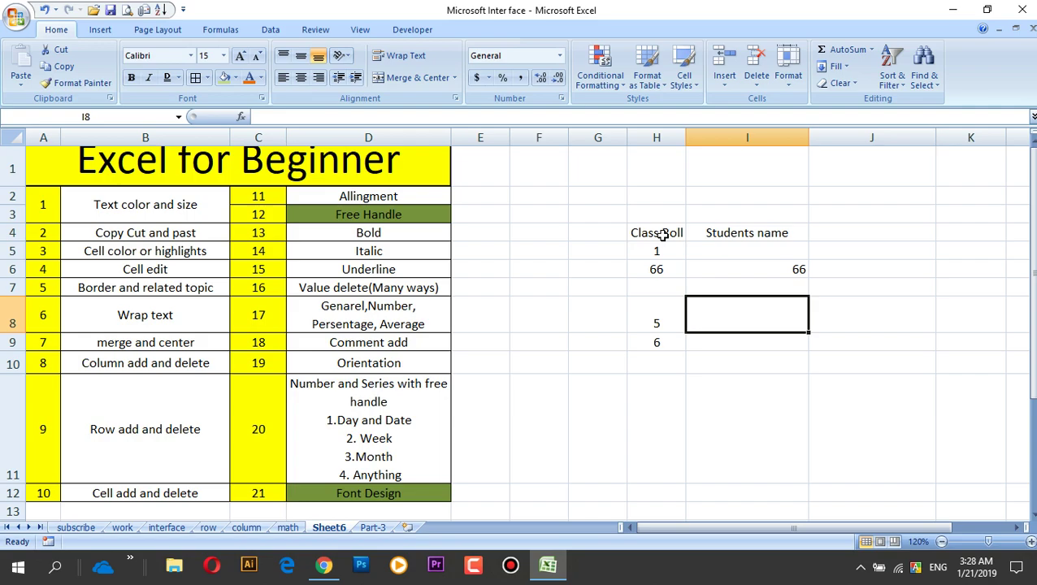
Delete the Class Roll header and restore it, then clear Students name from I4
left_click(663, 235)
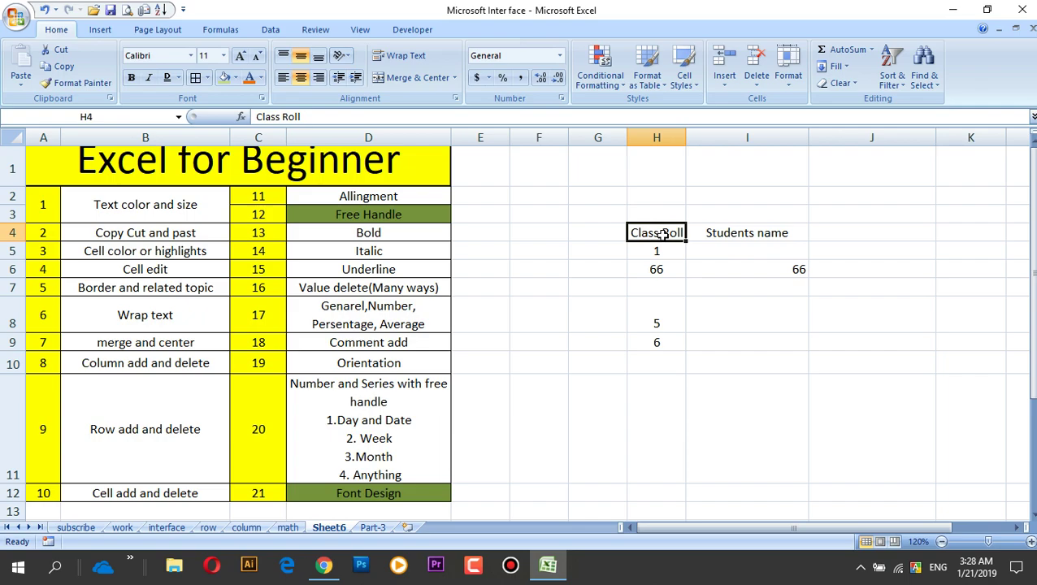
key("Delete")
left_click(673, 268)
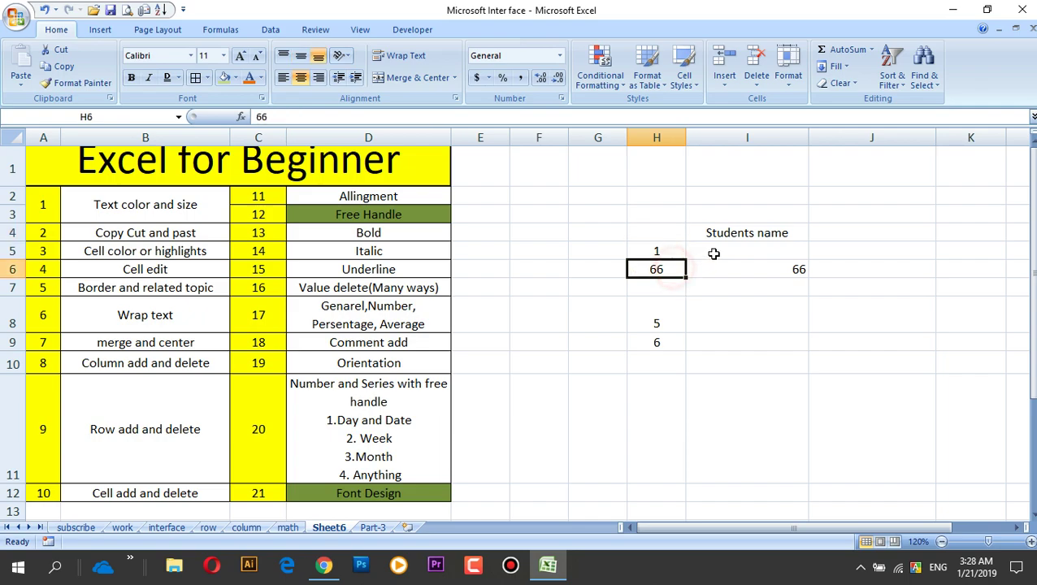
key("ctrl+z")
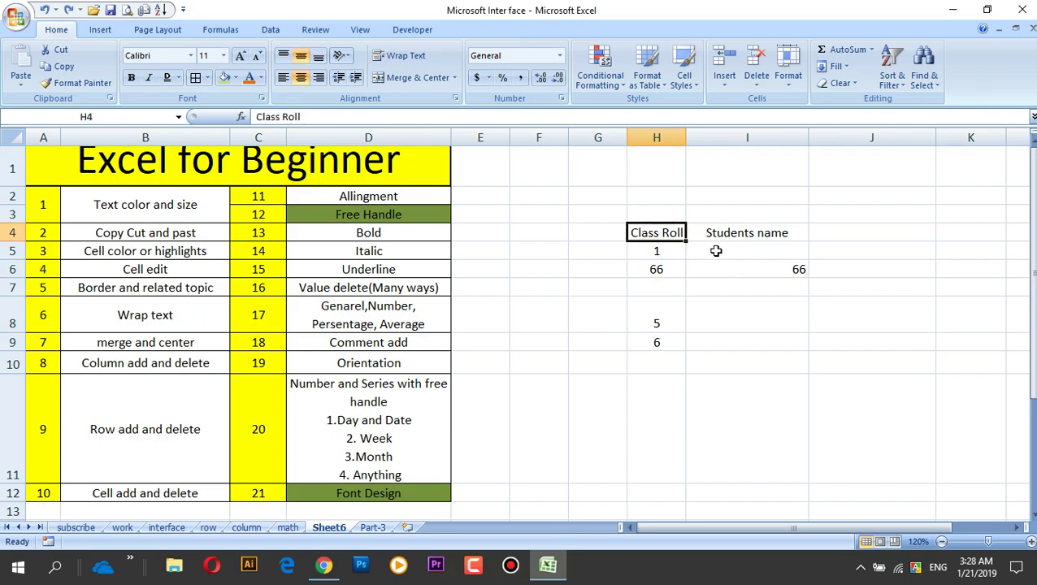
left_click(745, 234)
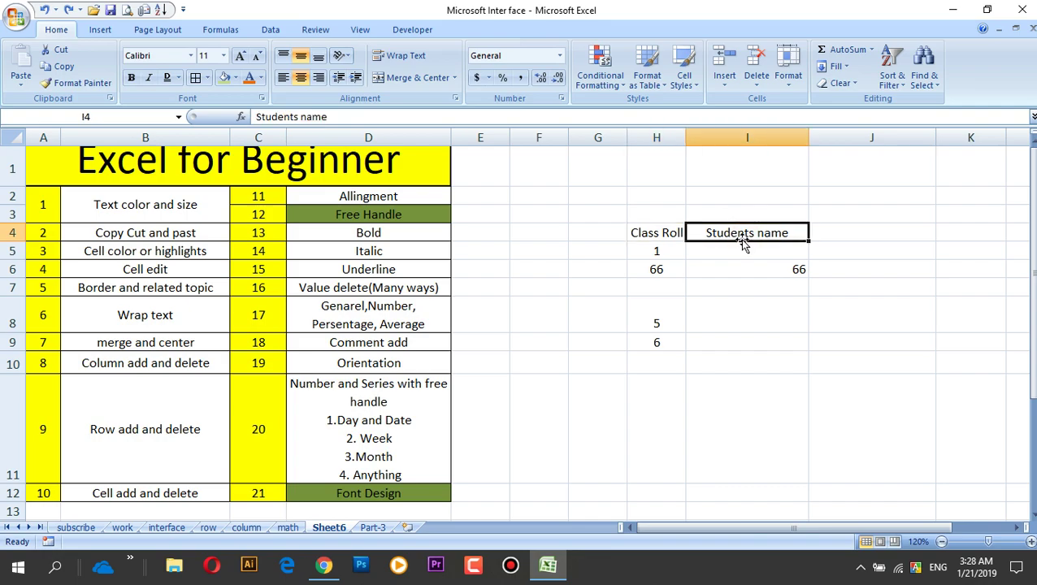
key("BackSpace")
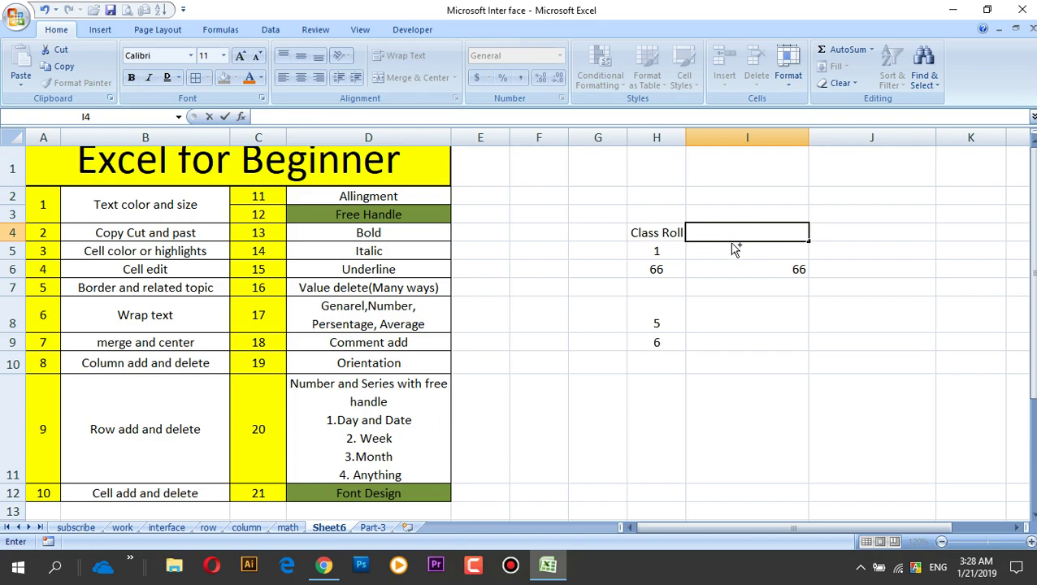
key("Escape")
left_click(736, 285)
left_click_drag(642, 233, 737, 350)
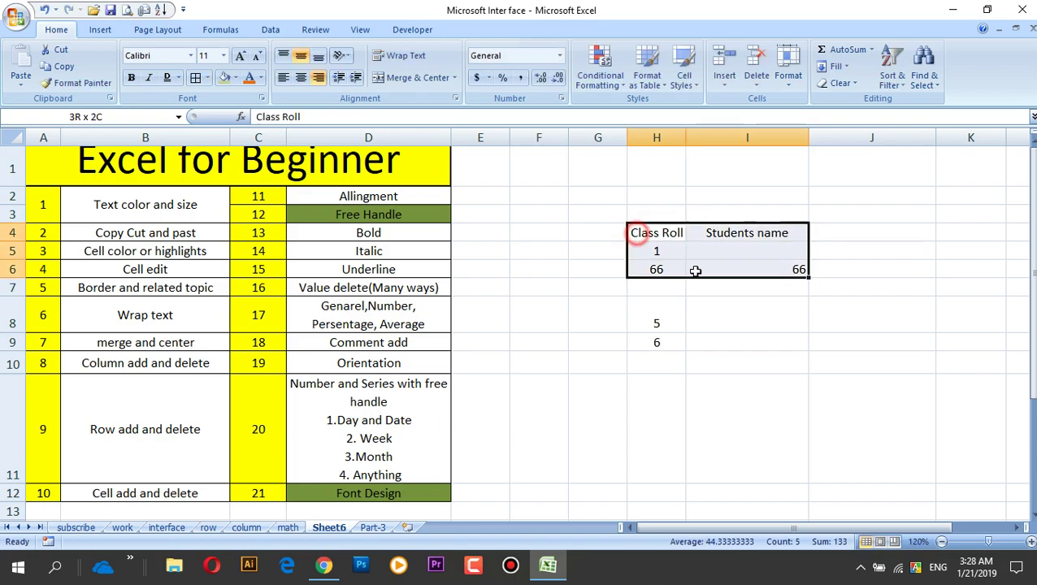
left_click(736, 304)
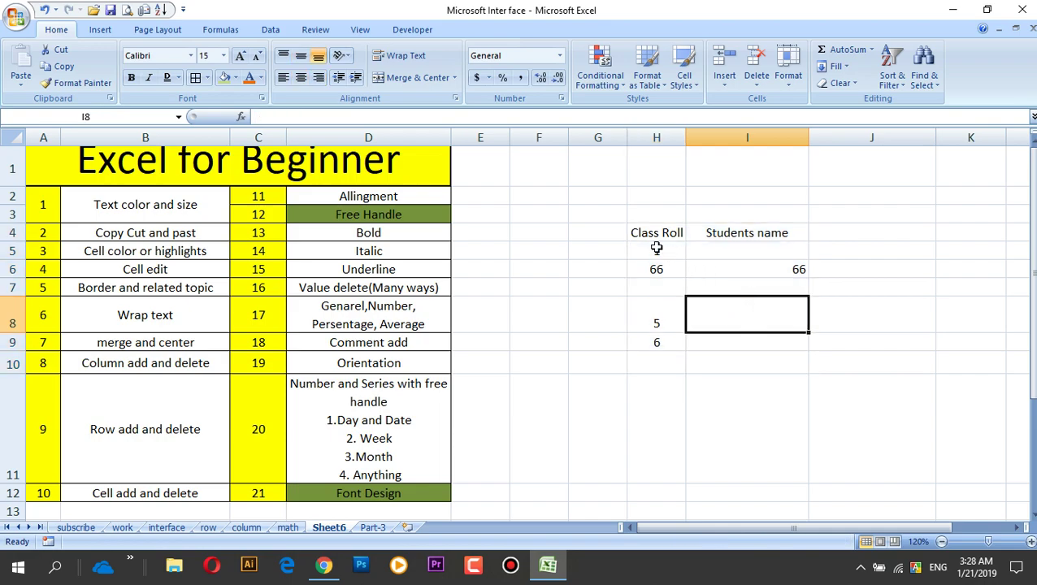
left_click_drag(639, 232, 719, 331)
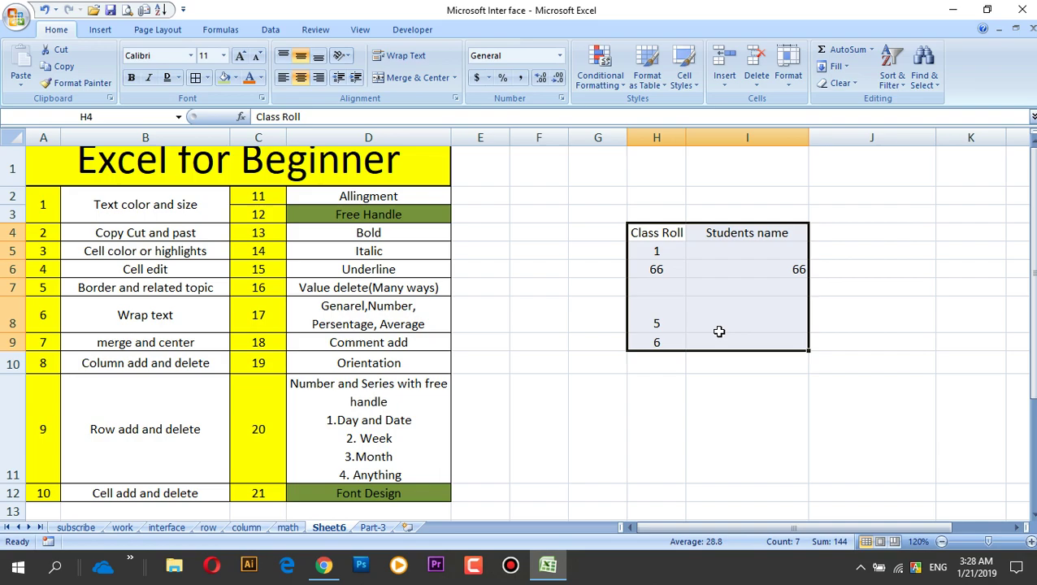
key("BackSpace")
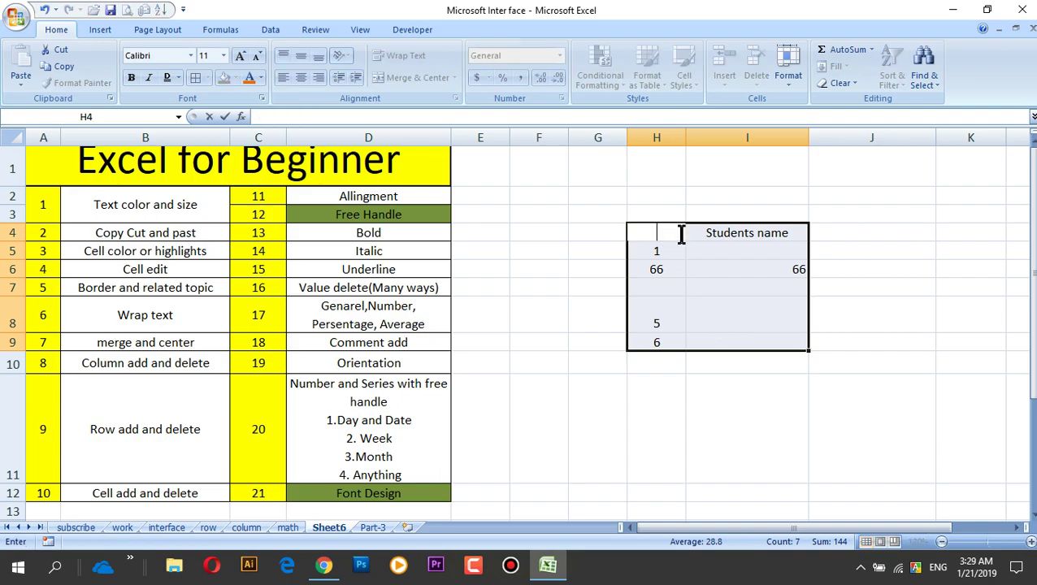
left_click(723, 296)
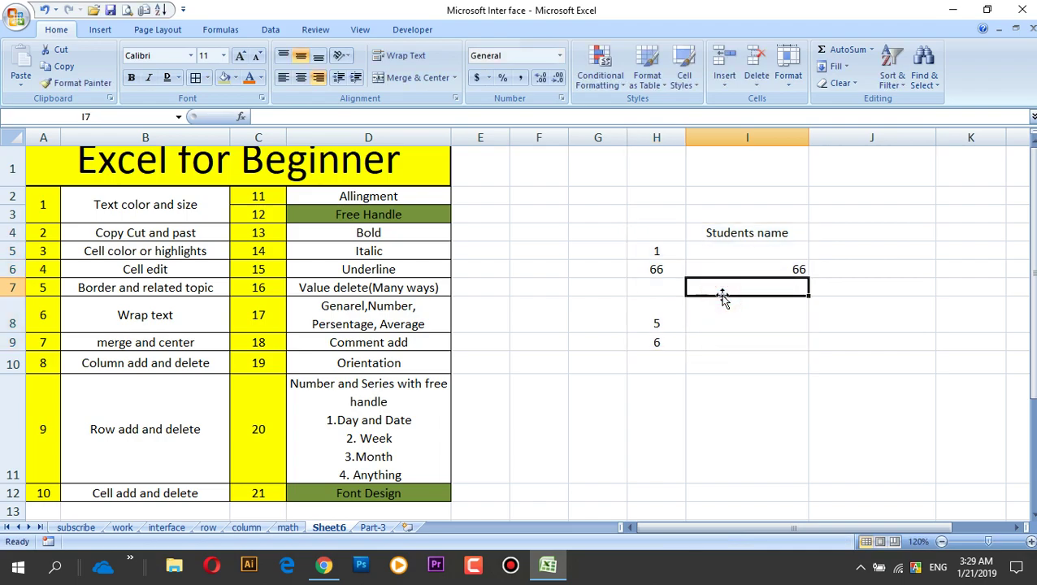
key("ctrl+z")
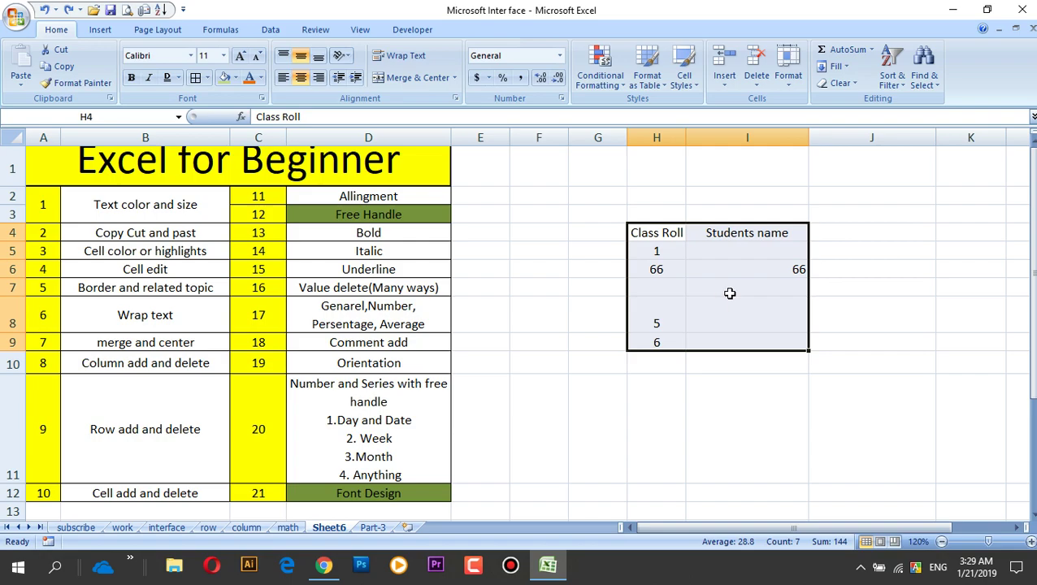
left_click(729, 293)
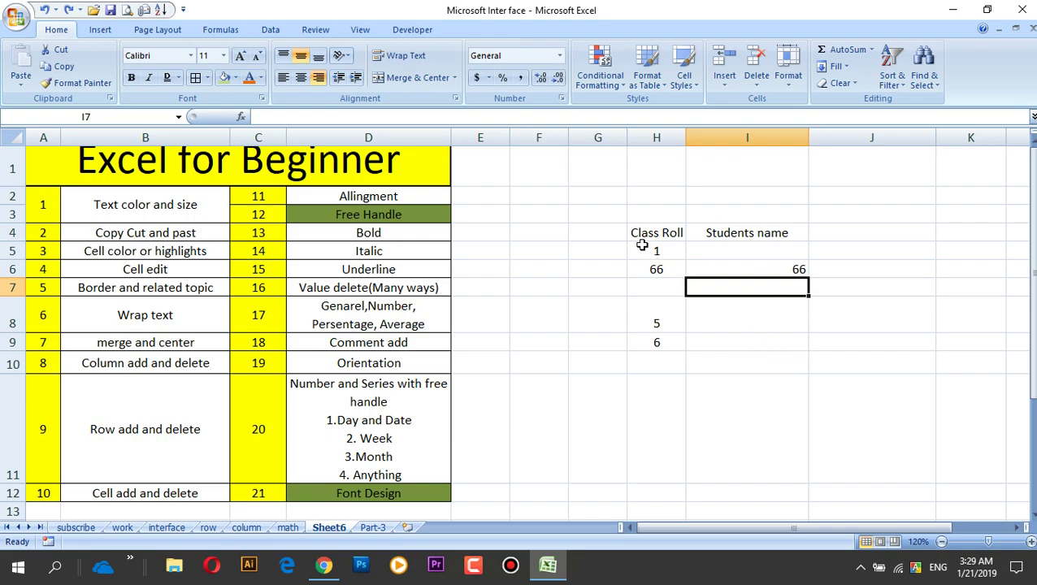
left_click_drag(638, 232, 746, 320)
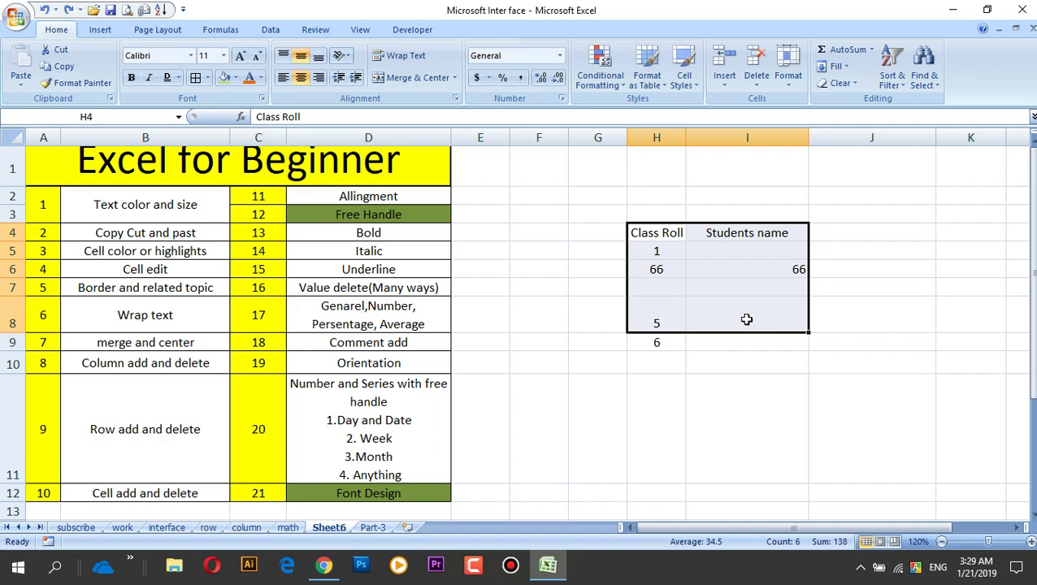
key("Delete")
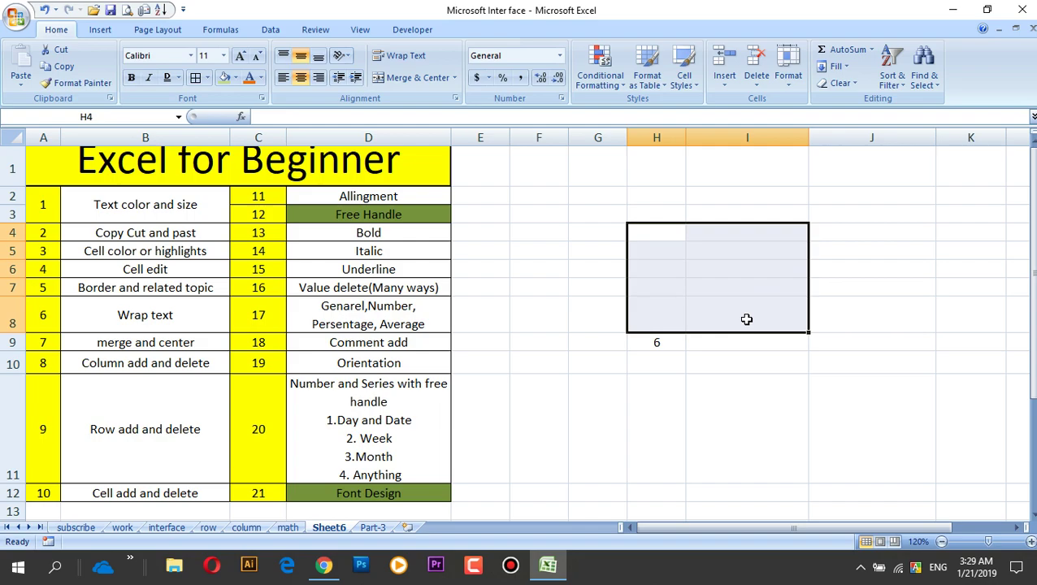
left_click(746, 320)
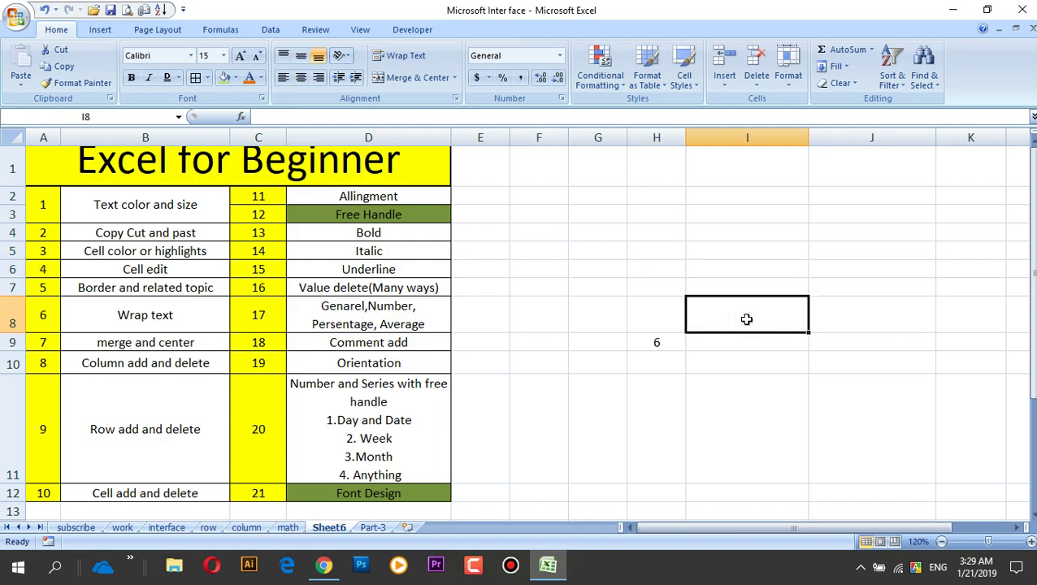
key("ctrl+z")
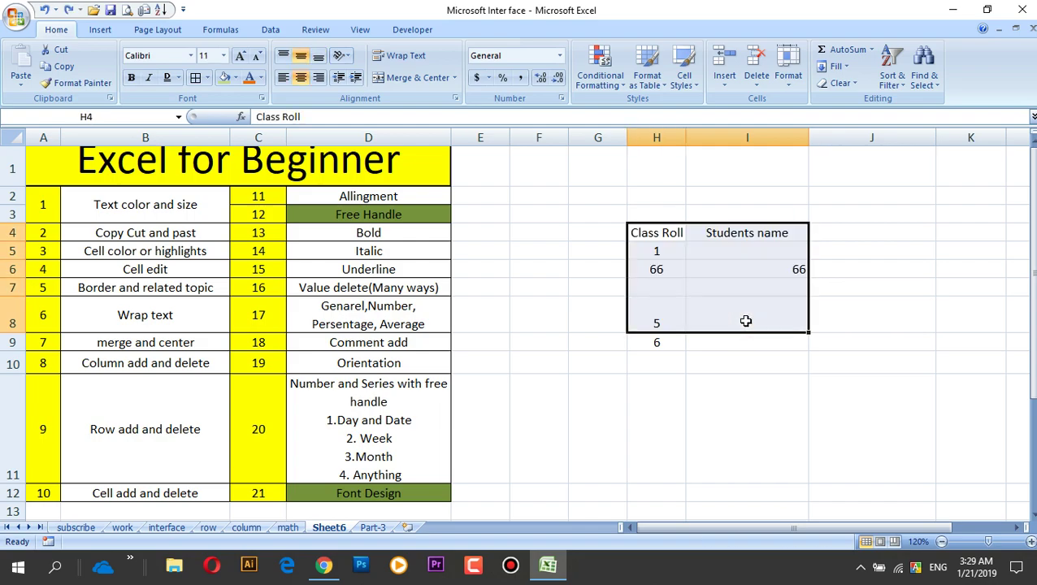
left_click(832, 324)
left_click_drag(645, 239, 770, 353)
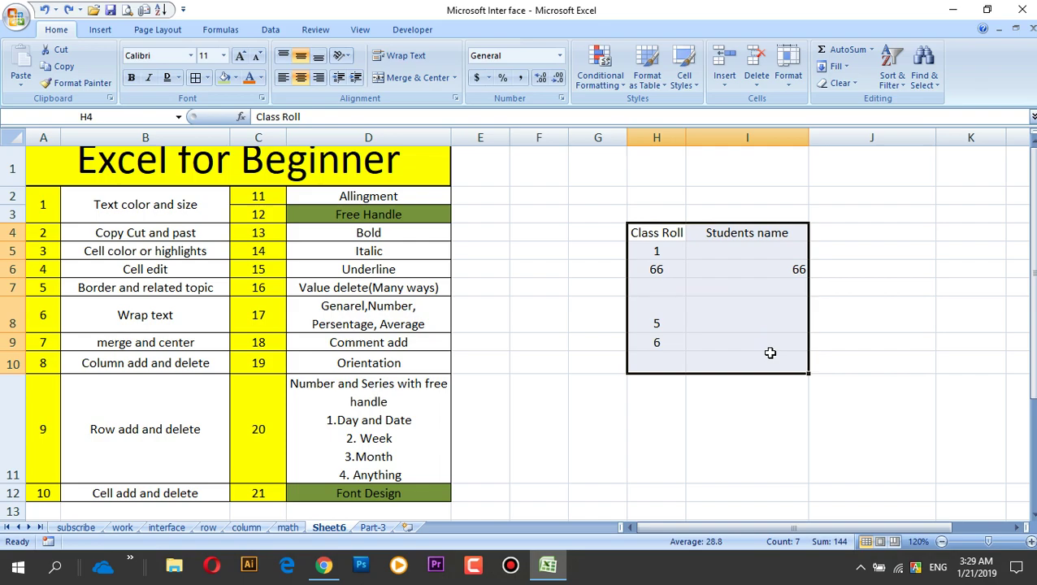
key("Delete")
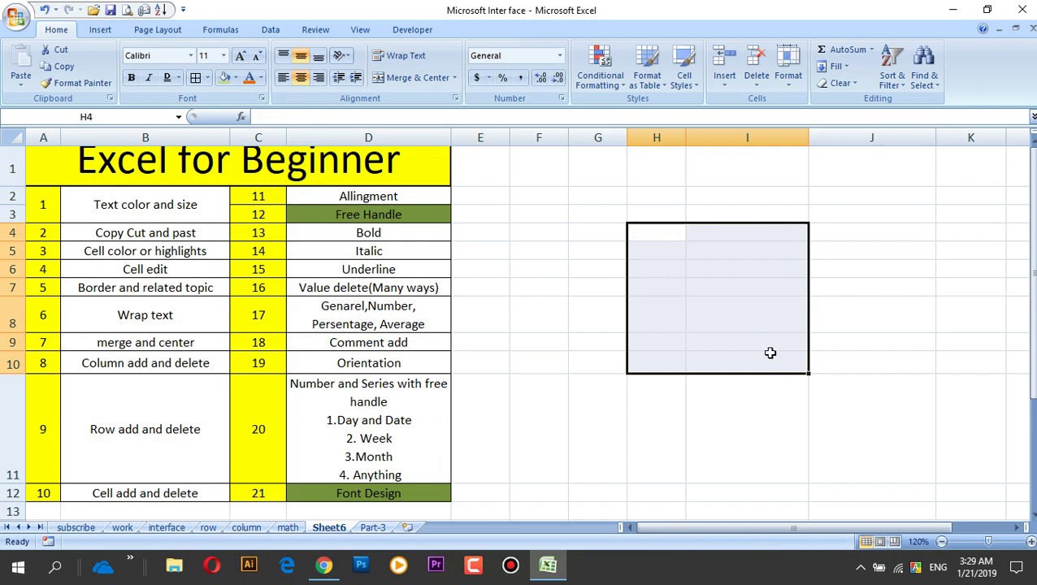
key("ctrl+z")
left_click(864, 310)
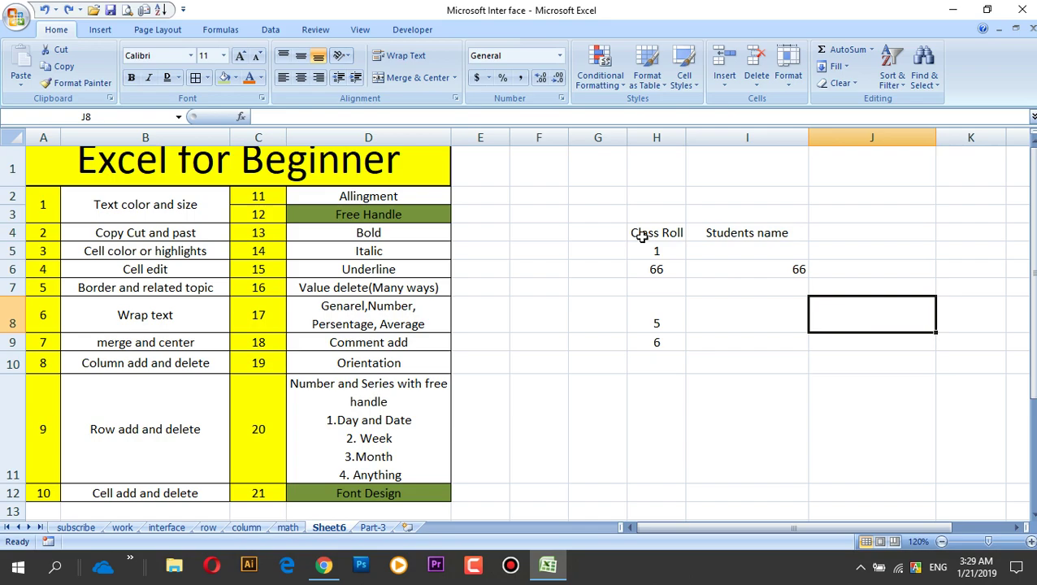
left_click_drag(642, 236, 745, 361)
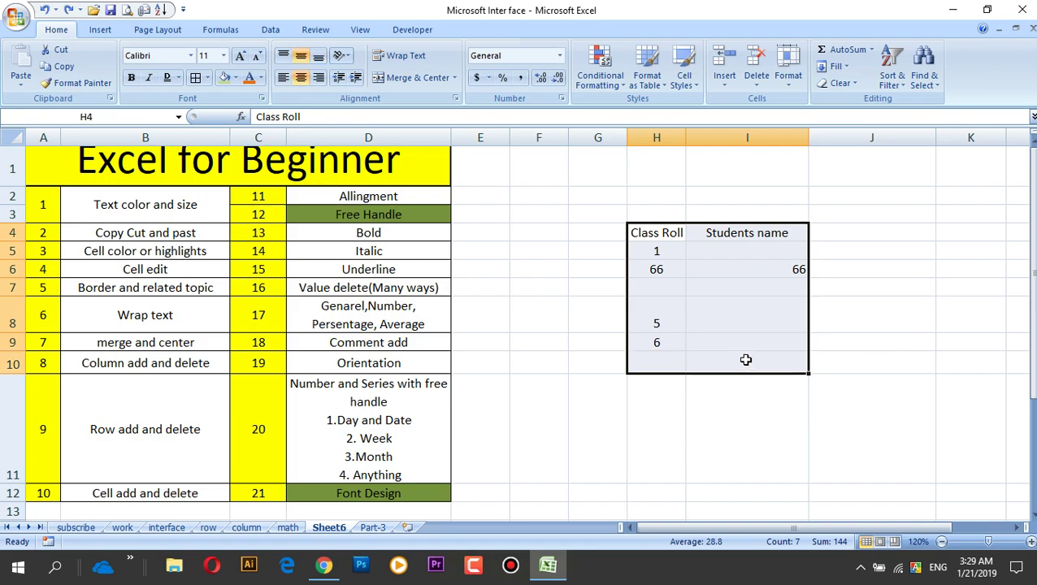
left_click(949, 325)
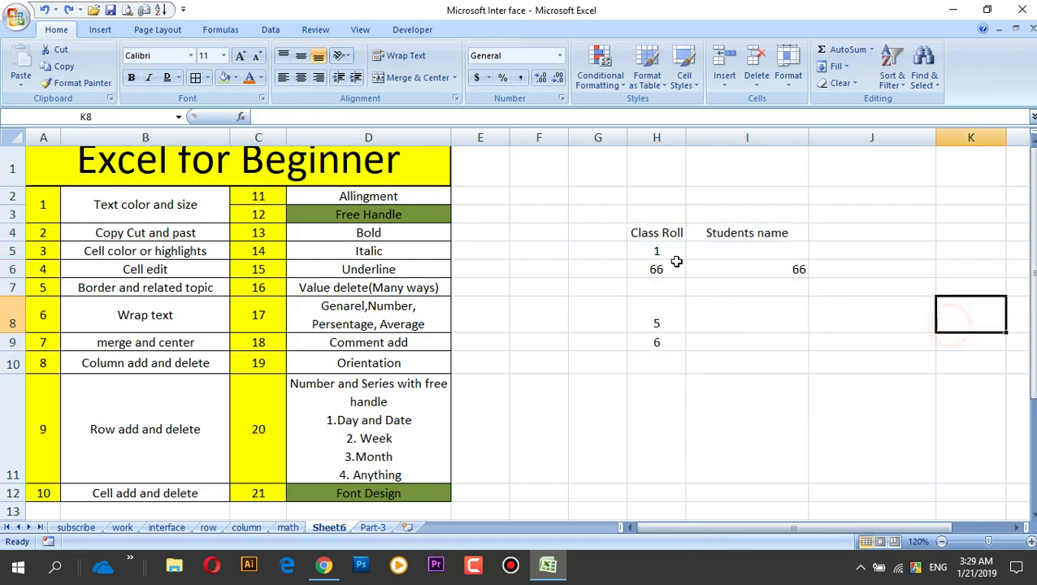
left_click_drag(644, 231, 762, 345)
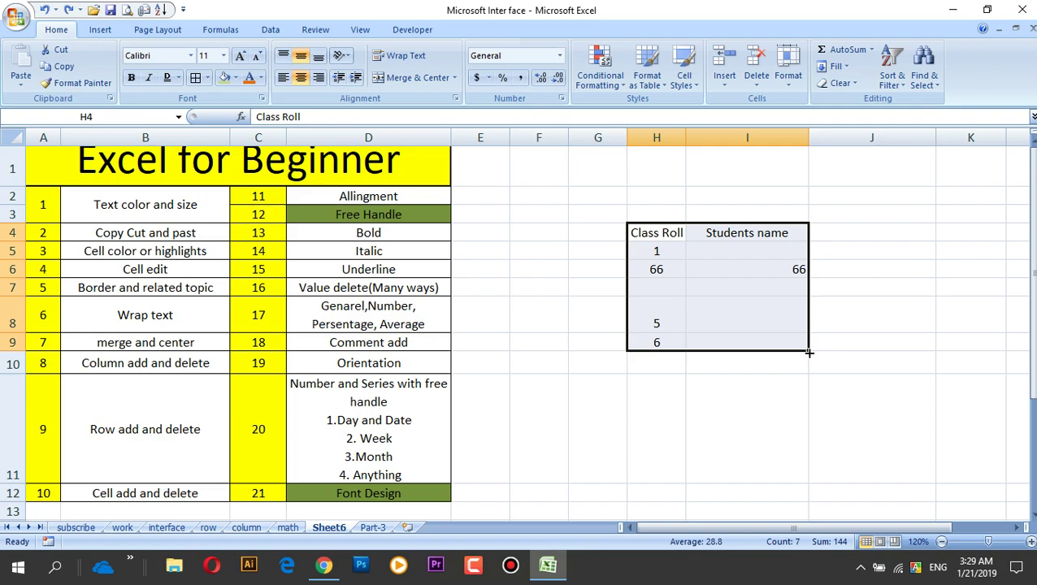
Clear H4:I9 by dragging the fill handle back up over the table
left_click_drag(809, 353, 809, 352)
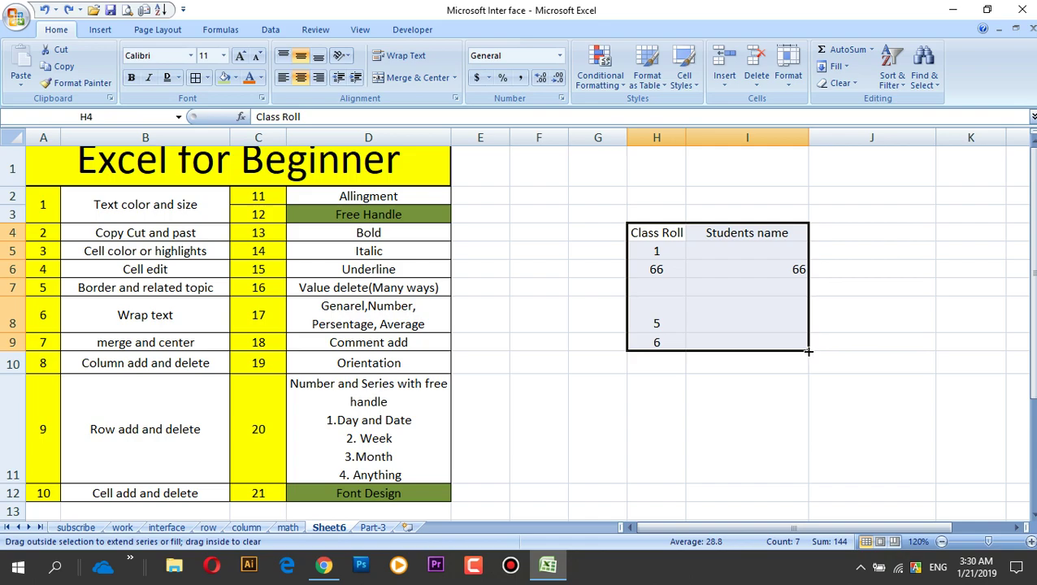
left_click_drag(809, 353, 792, 232)
left_click(845, 302)
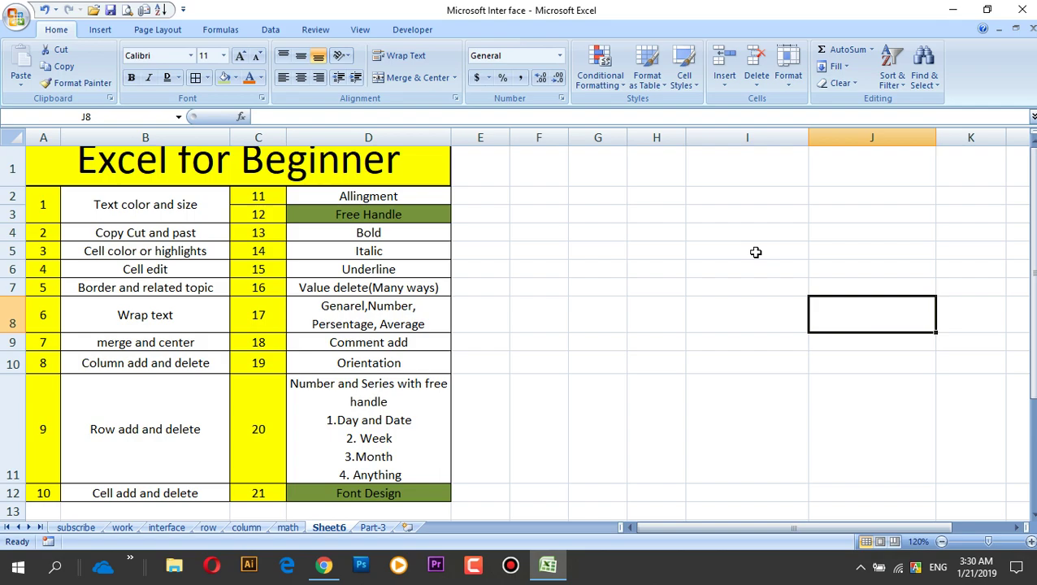
key("ctrl+z")
left_click(835, 265)
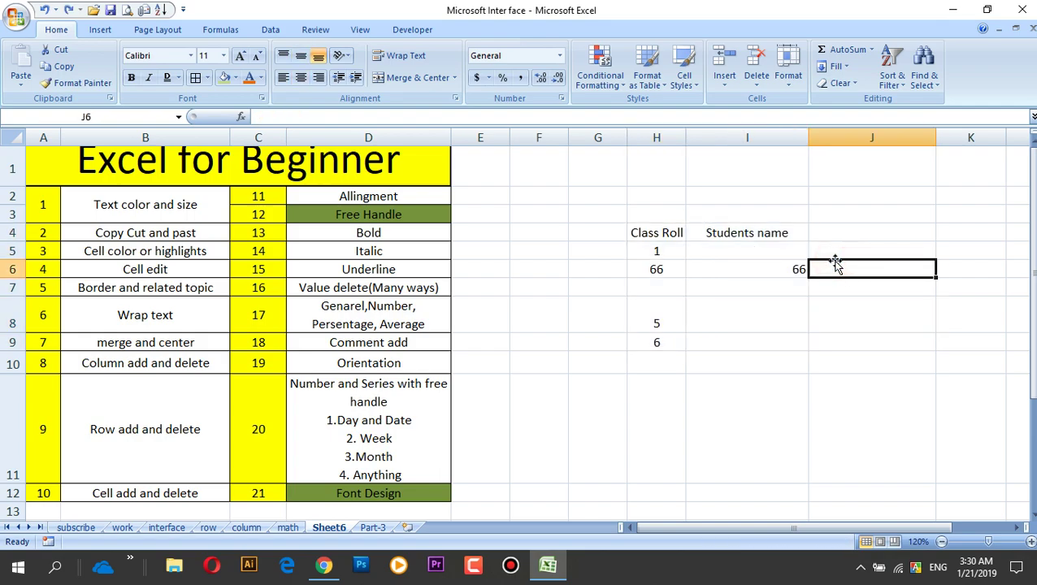
left_click(766, 285)
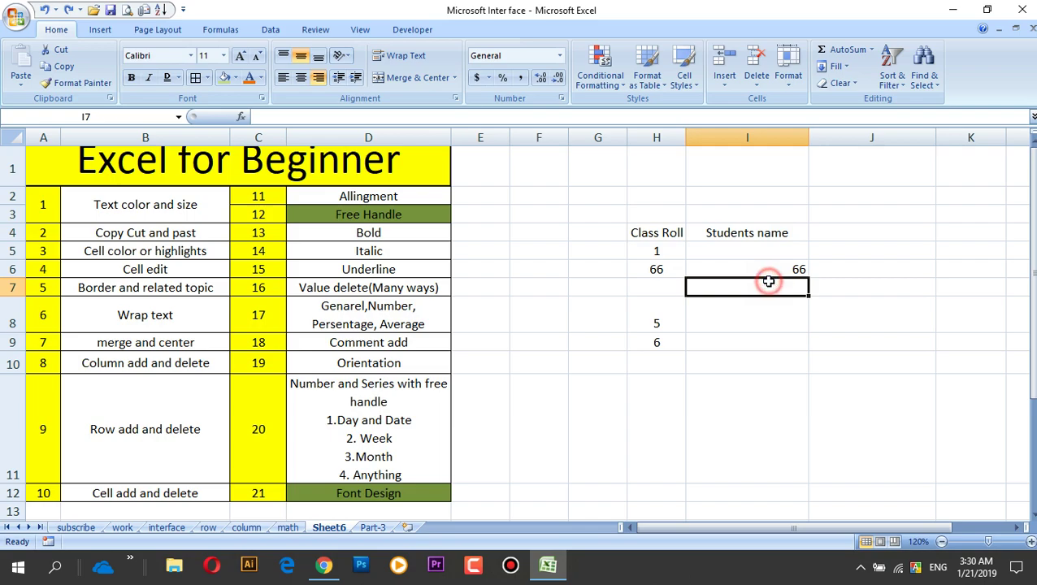
left_click_drag(644, 234, 778, 340)
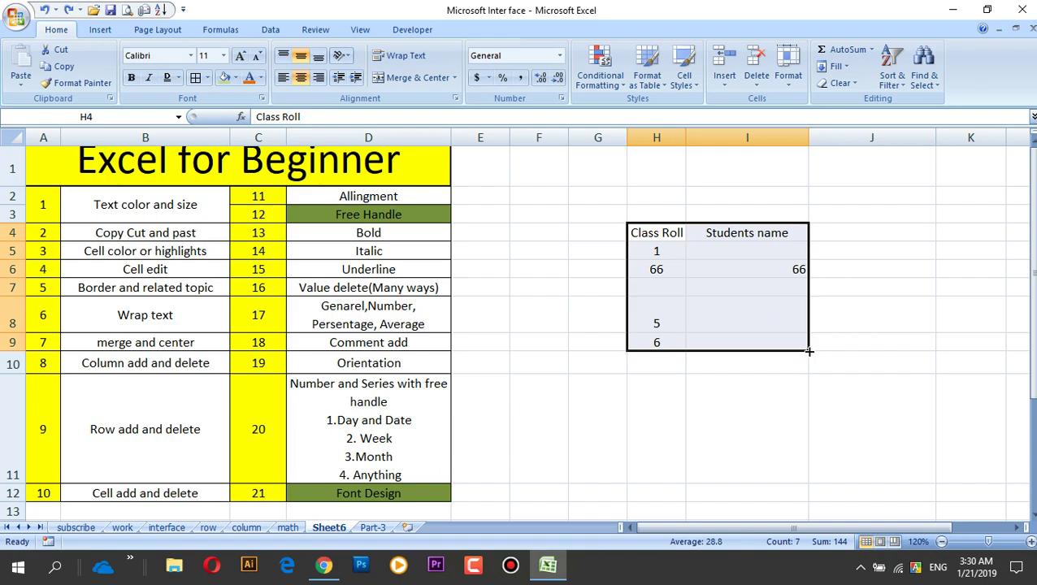
left_click_drag(810, 352, 799, 226)
left_click(857, 282)
Enter 10, 20 and 30 down cells I6 to I8
left_click(641, 320)
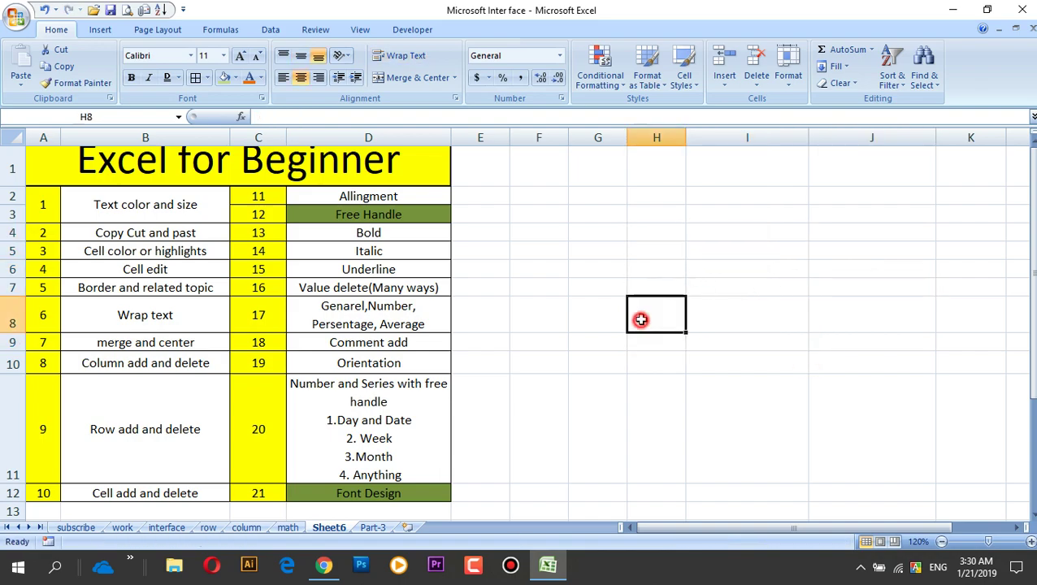
left_click(378, 312)
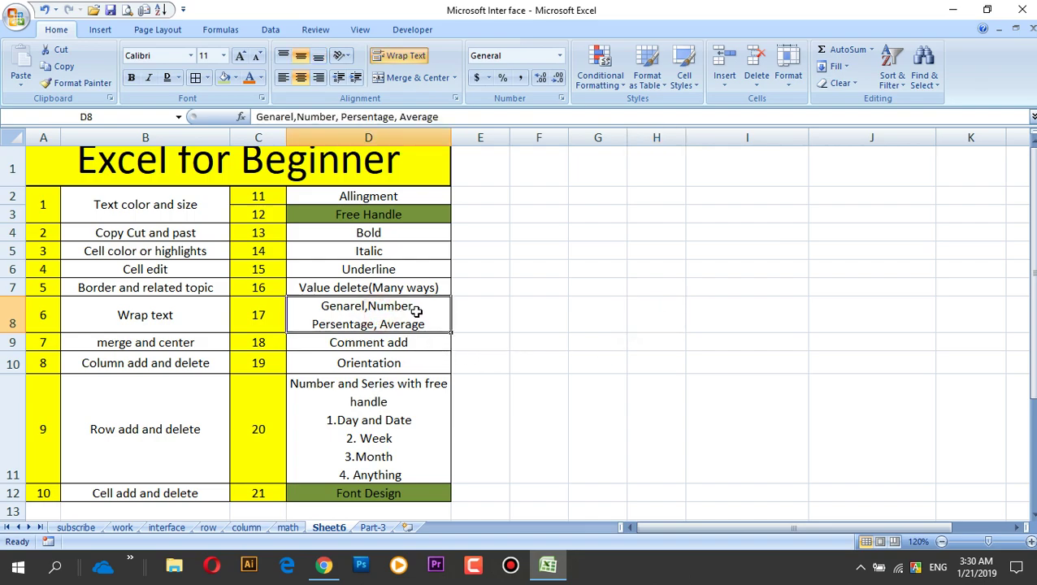
left_click(728, 268)
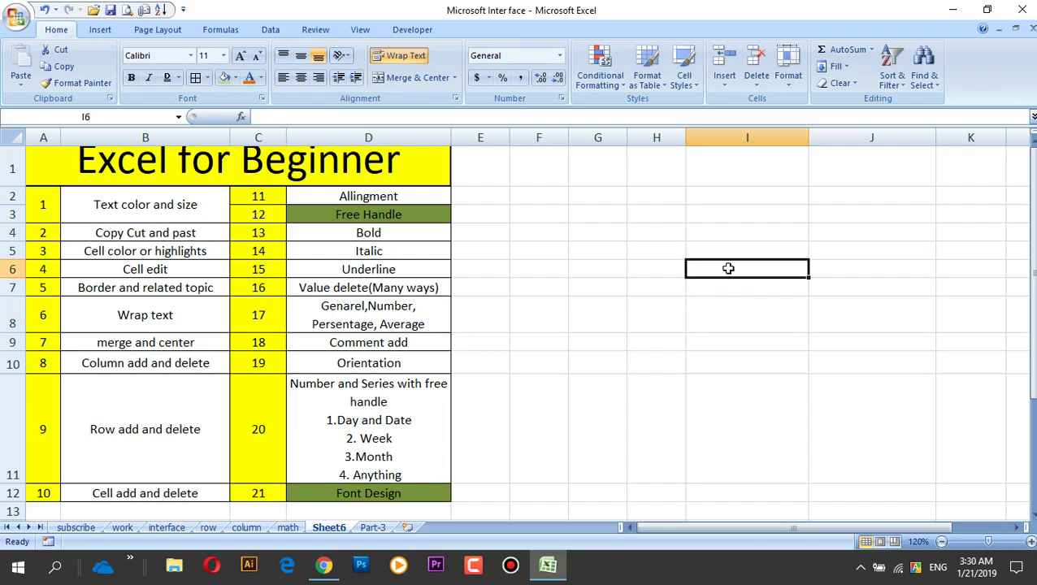
type("10")
key("Return")
type("20")
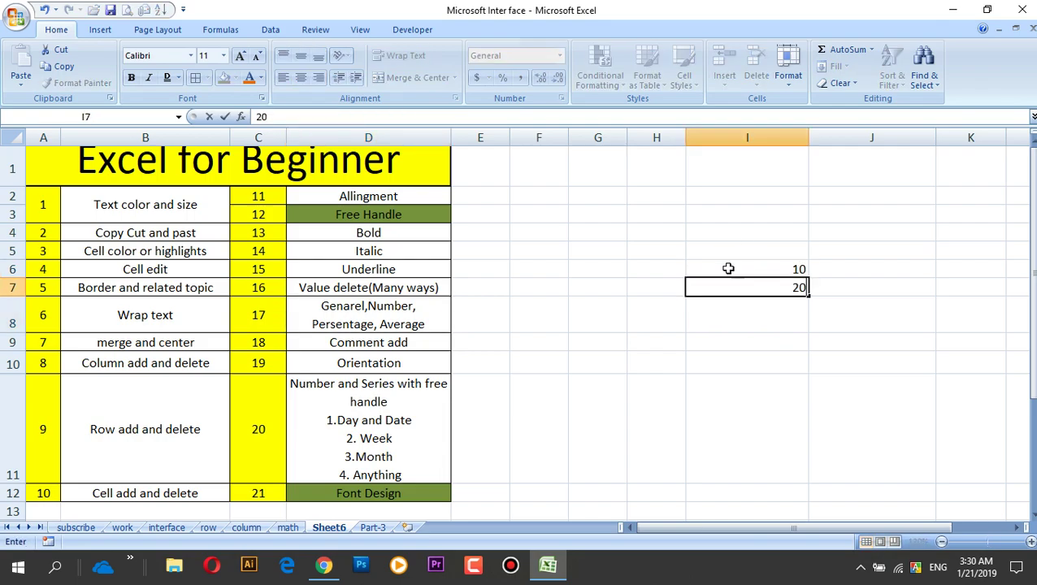
key("Return")
type("30")
key("Return")
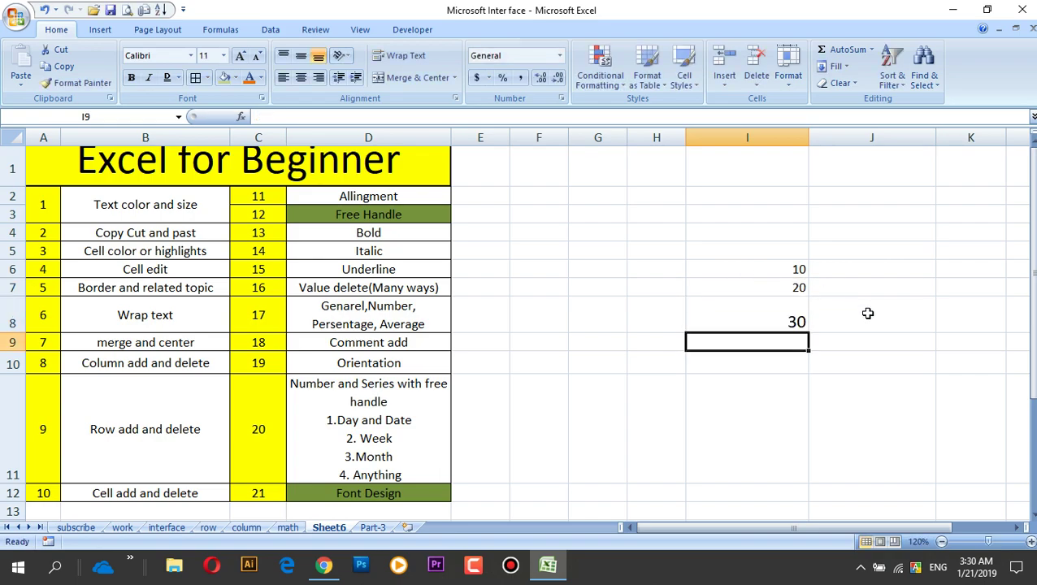
Check the values 10, 20 and 30 in cells I6 to I8
left_click(868, 311)
left_click(794, 286)
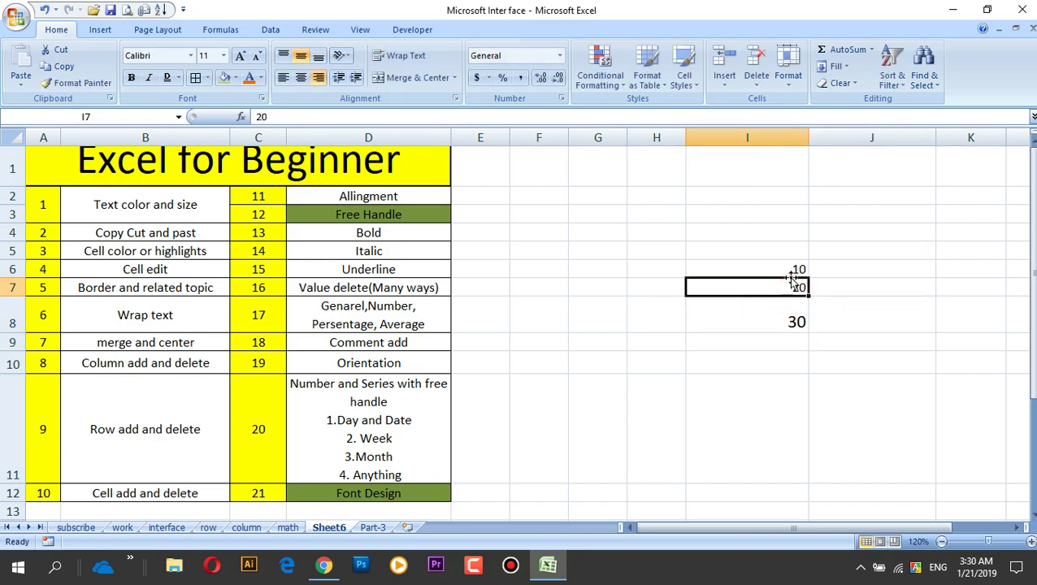
left_click(788, 268)
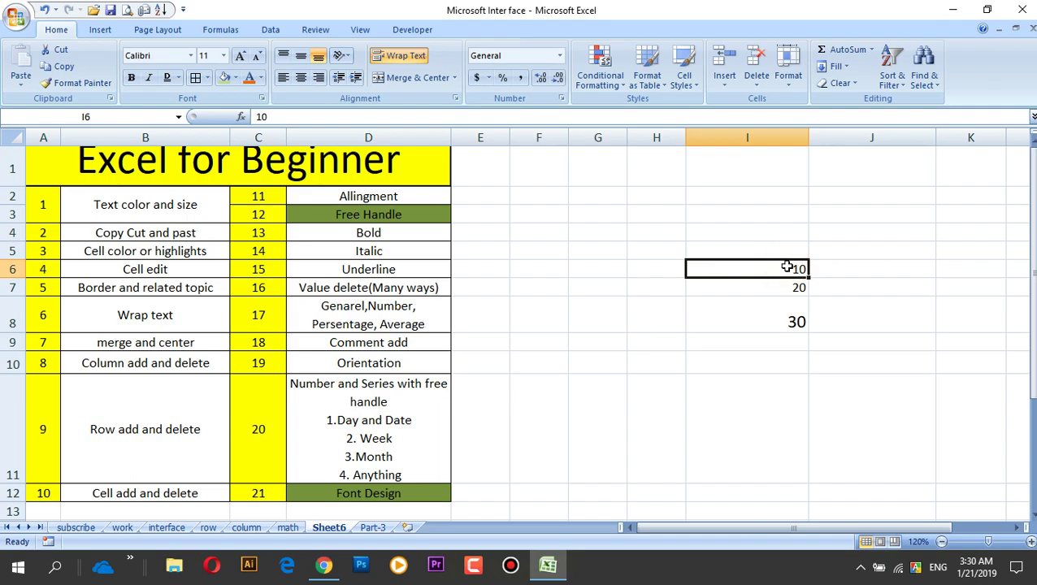
left_click(787, 288)
left_click(791, 323)
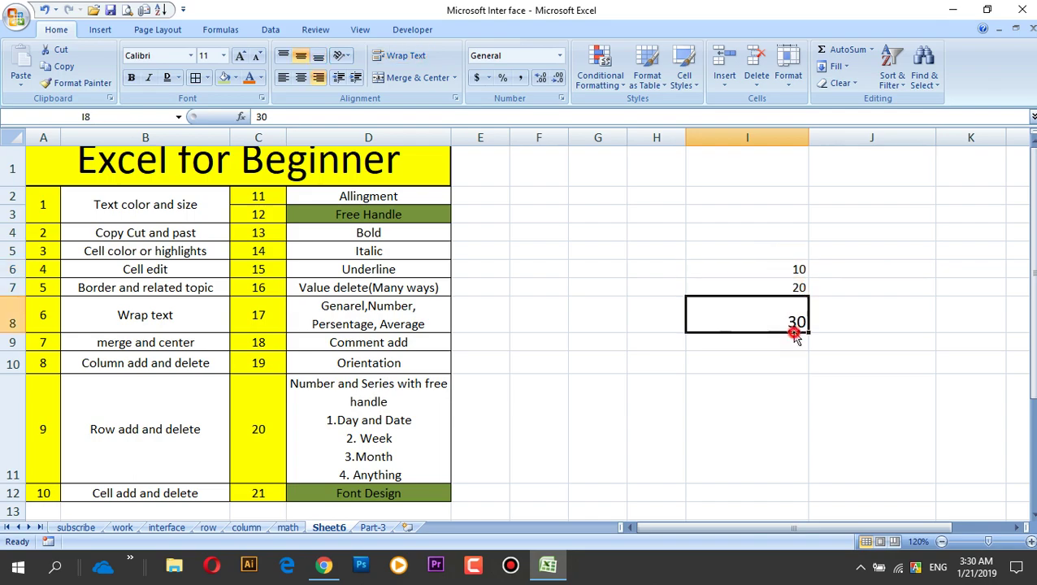
left_click(785, 270)
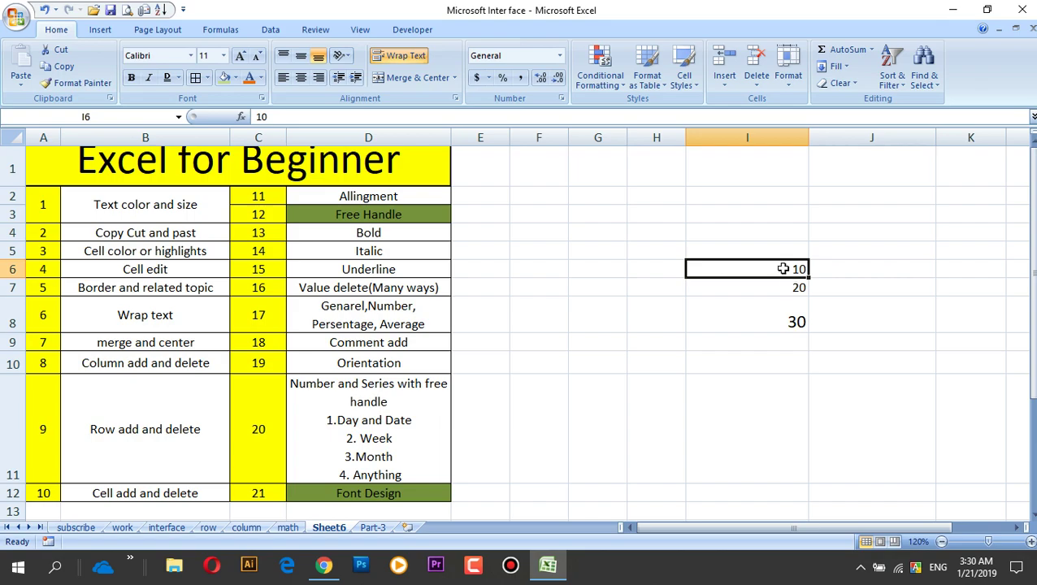
Apply the Number format to I6 so 10 displays as 10.00
left_click(785, 287)
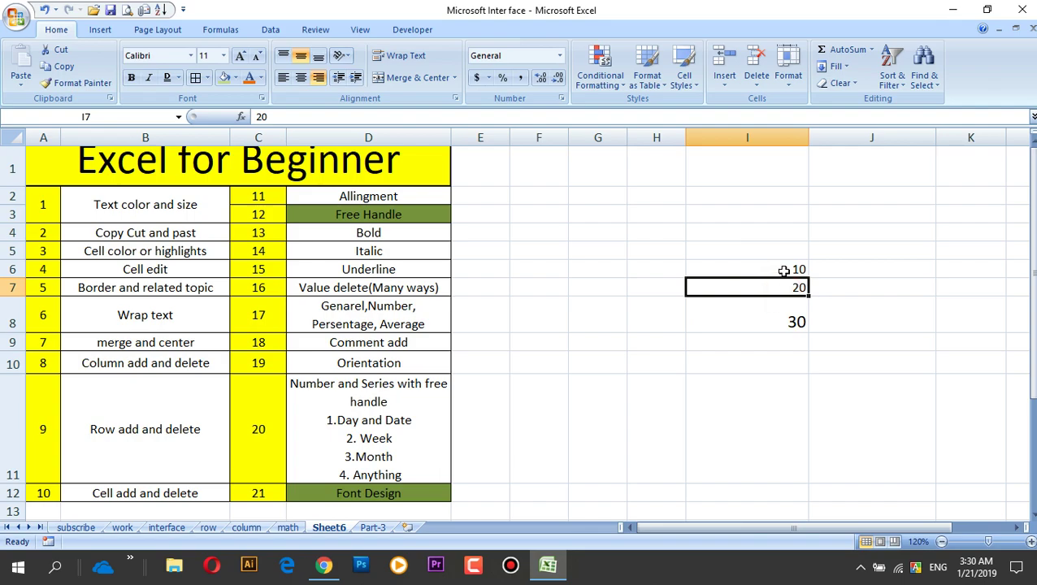
left_click(783, 271)
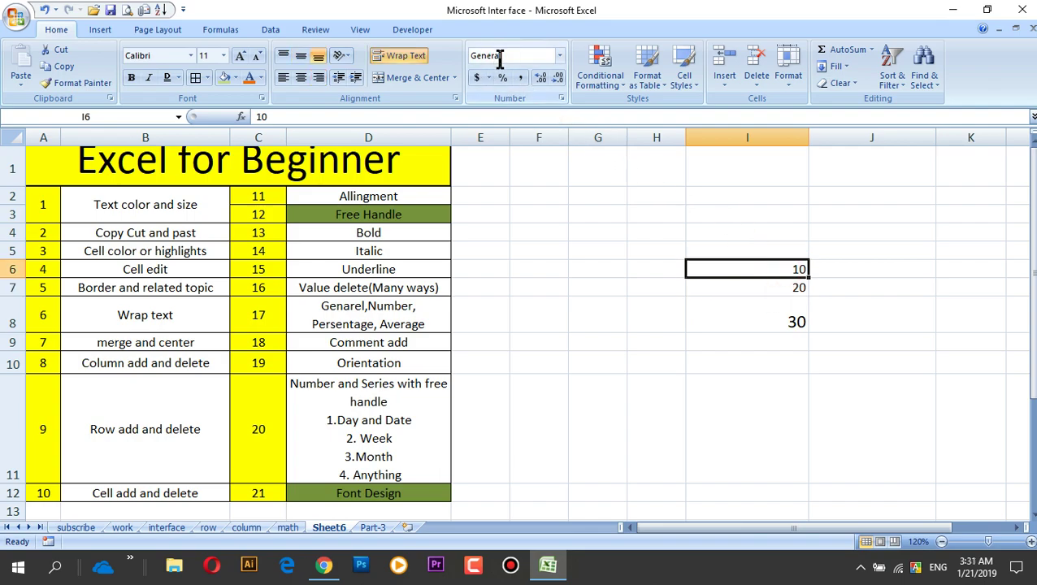
left_click(560, 57)
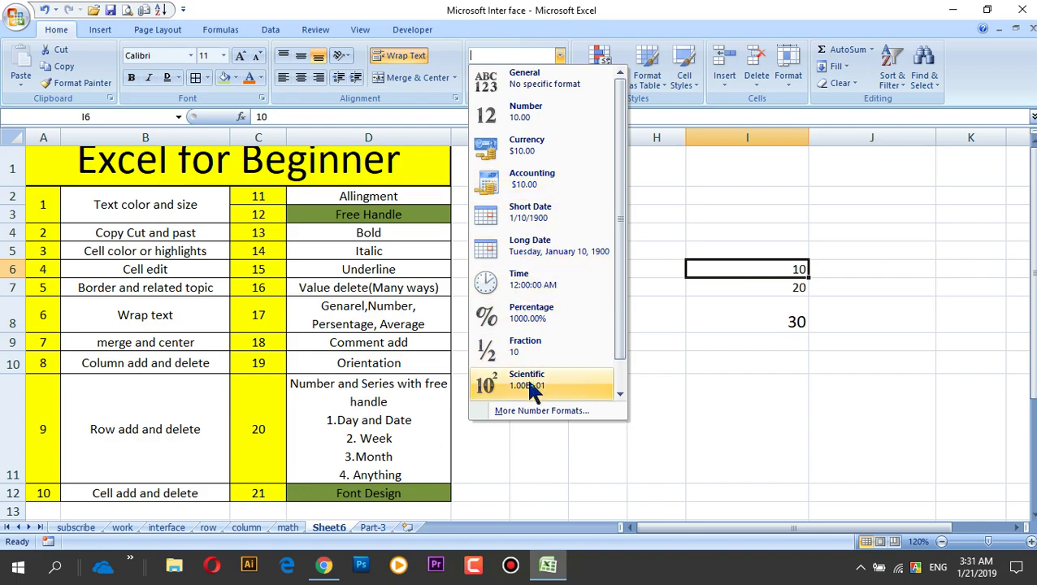
left_click(532, 118)
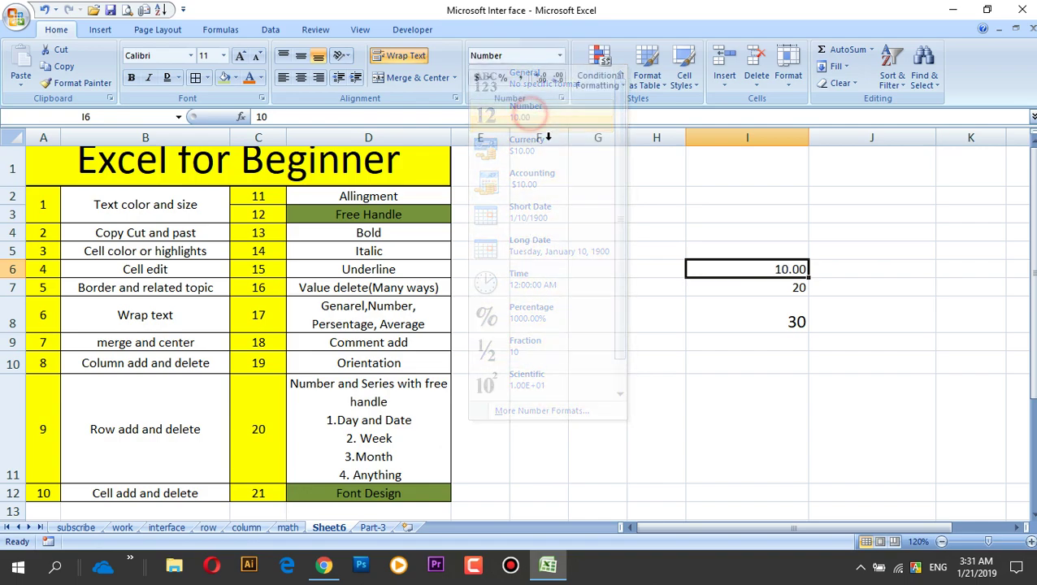
left_click(762, 363)
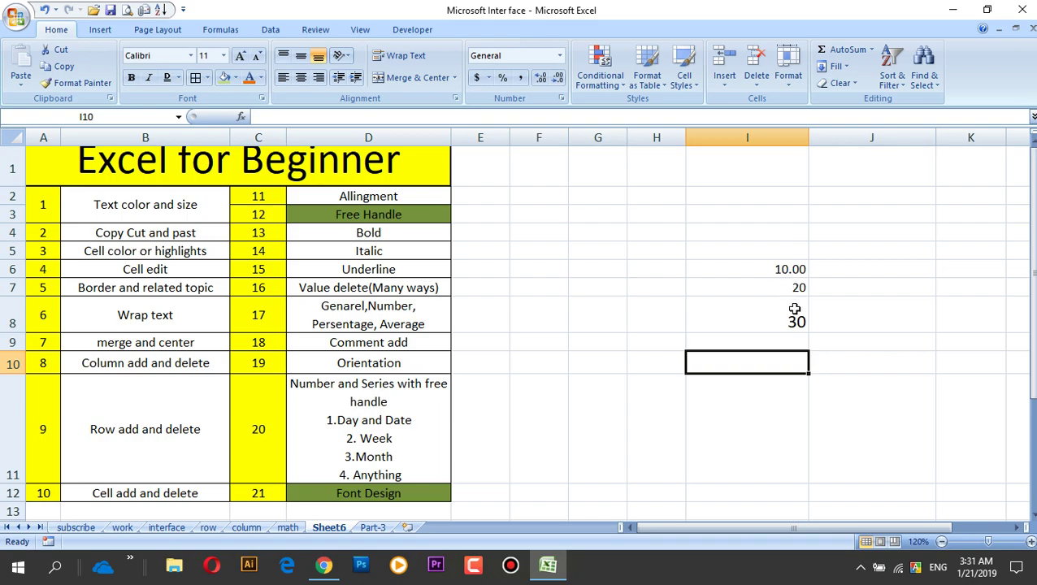
left_click(790, 289)
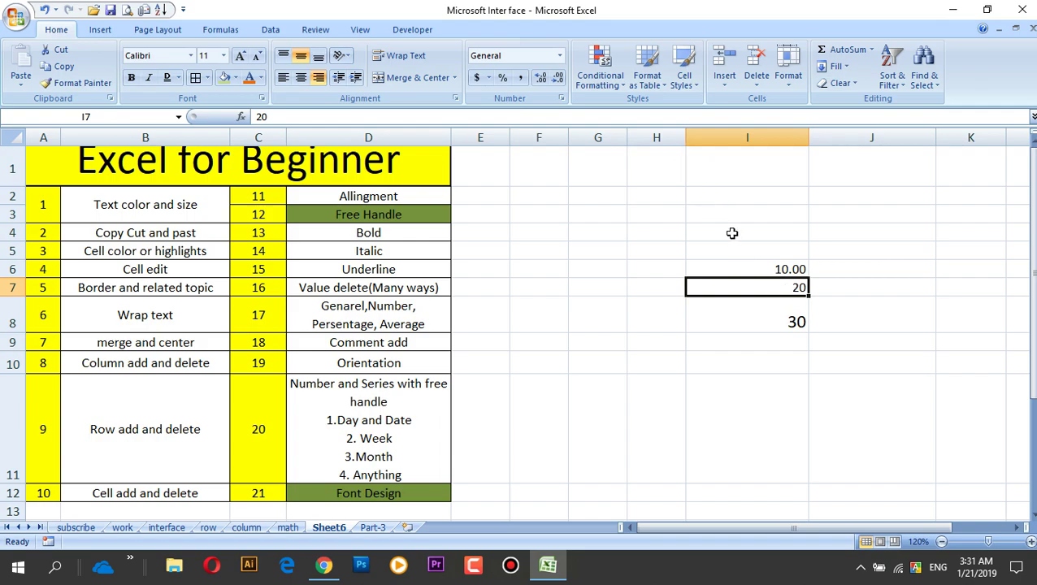
Apply Currency format to cell I7 so it reads $20.00
left_click(561, 57)
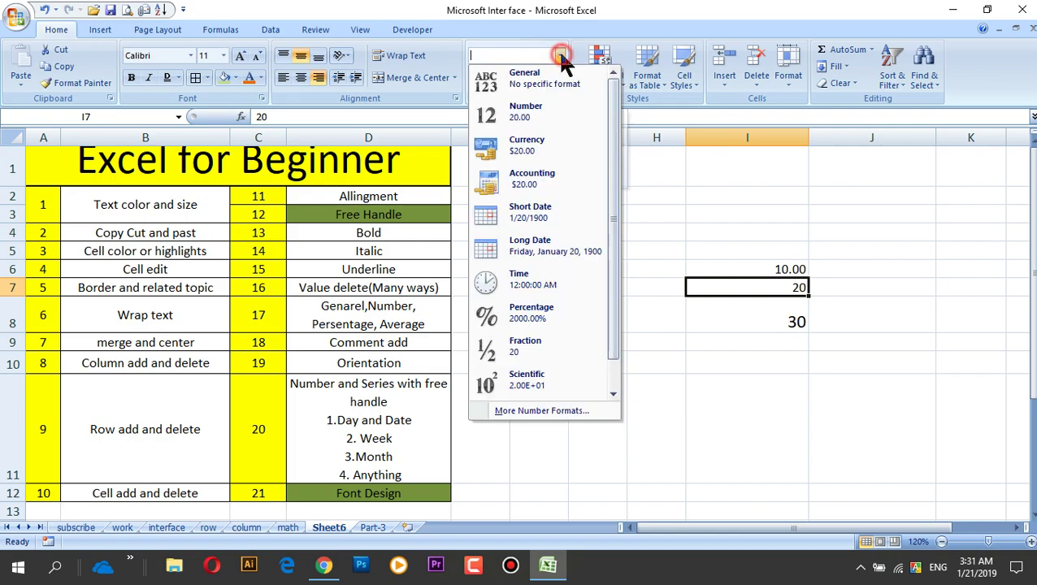
left_click(532, 153)
left_click(799, 391)
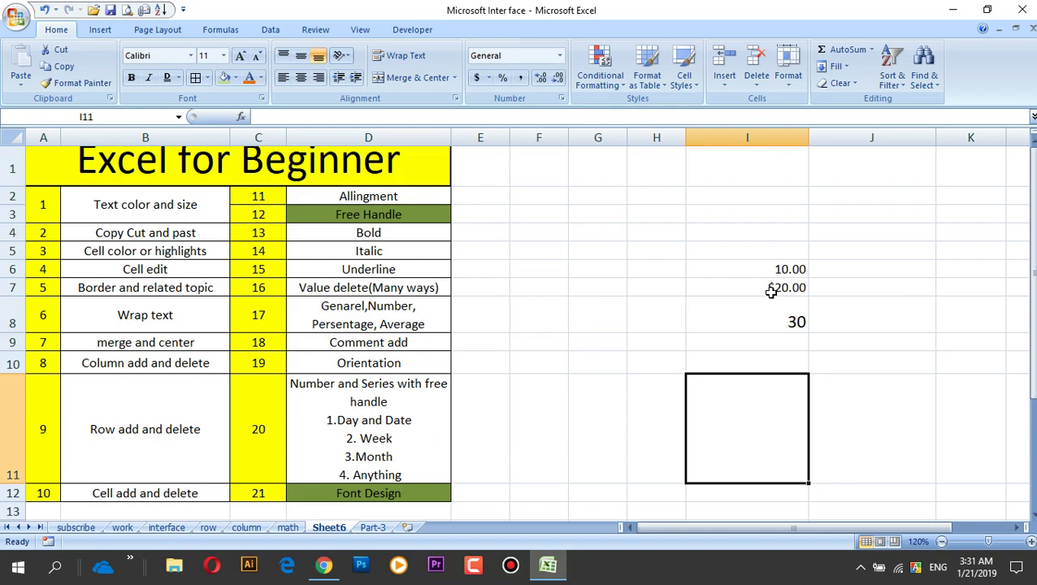
left_click(768, 289)
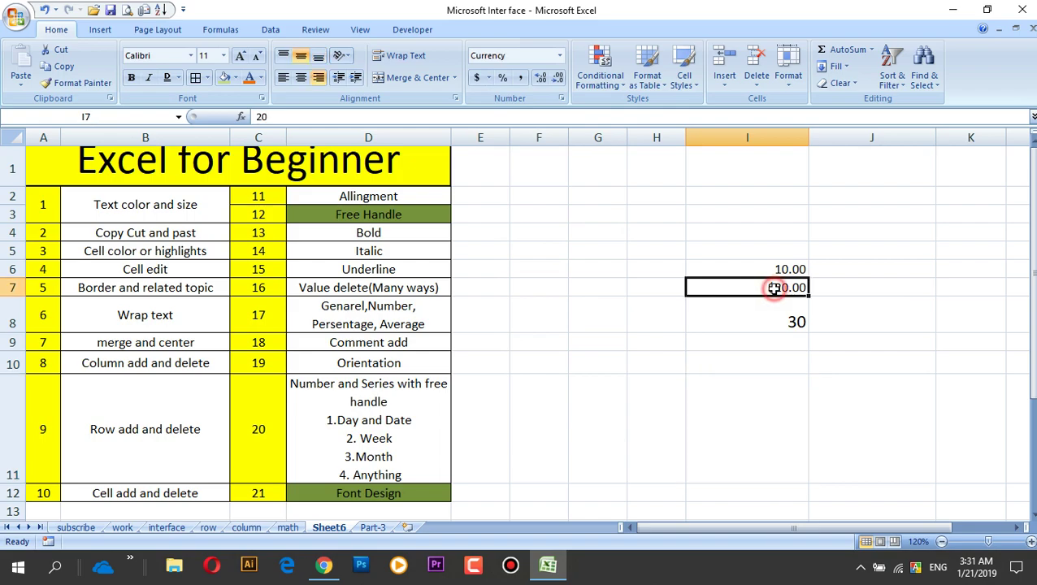
left_click(560, 55)
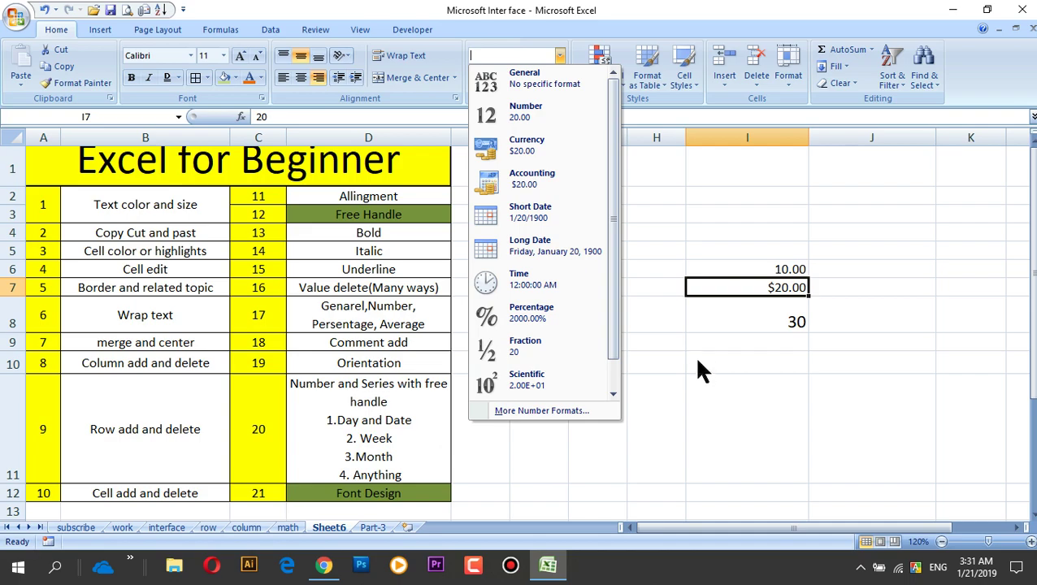
left_click(764, 324)
Apply Currency format to cell I8 so it reads $30.00
left_click(776, 323)
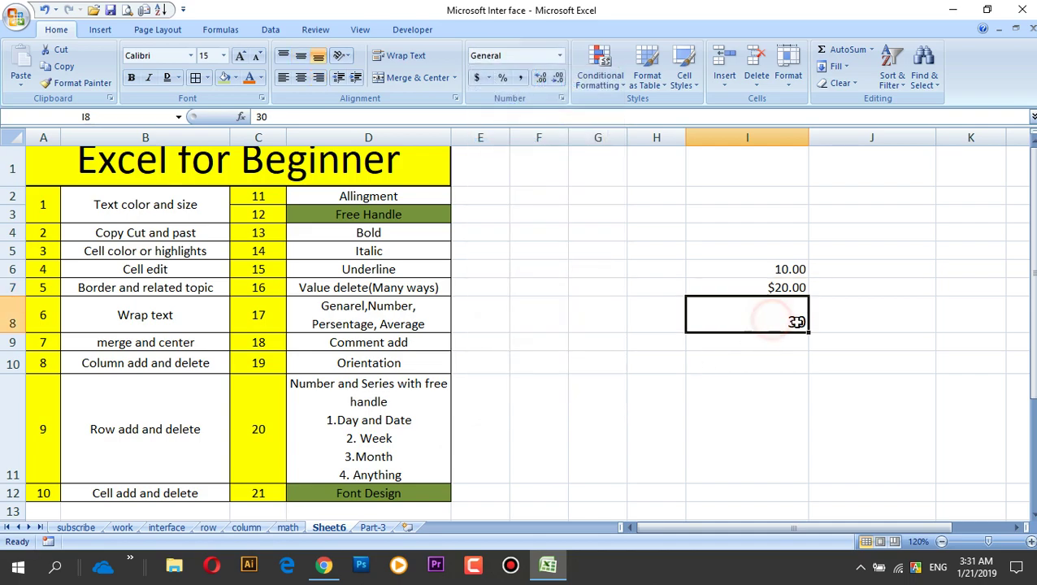
left_click(877, 344)
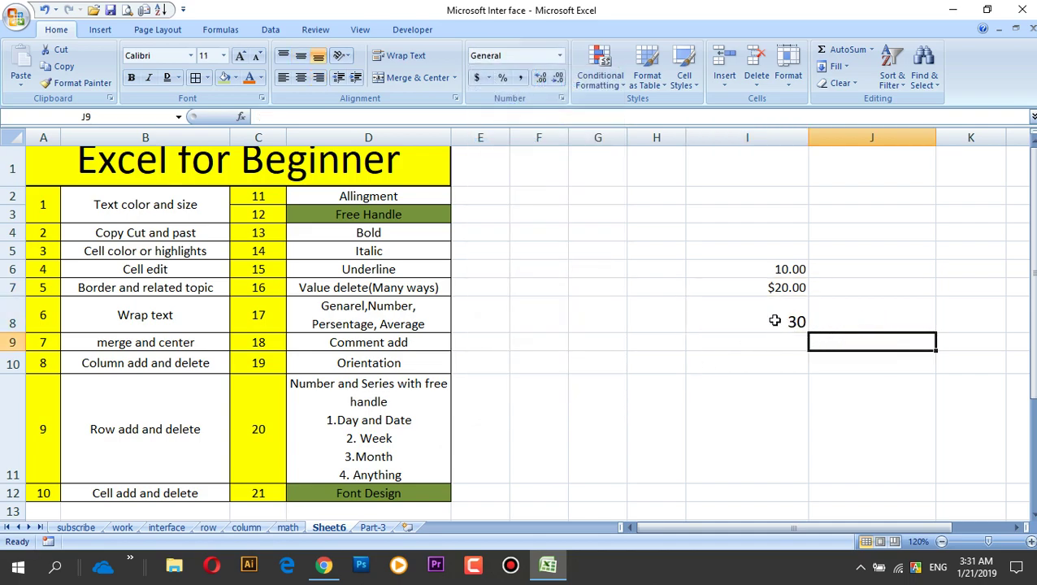
left_click(776, 322)
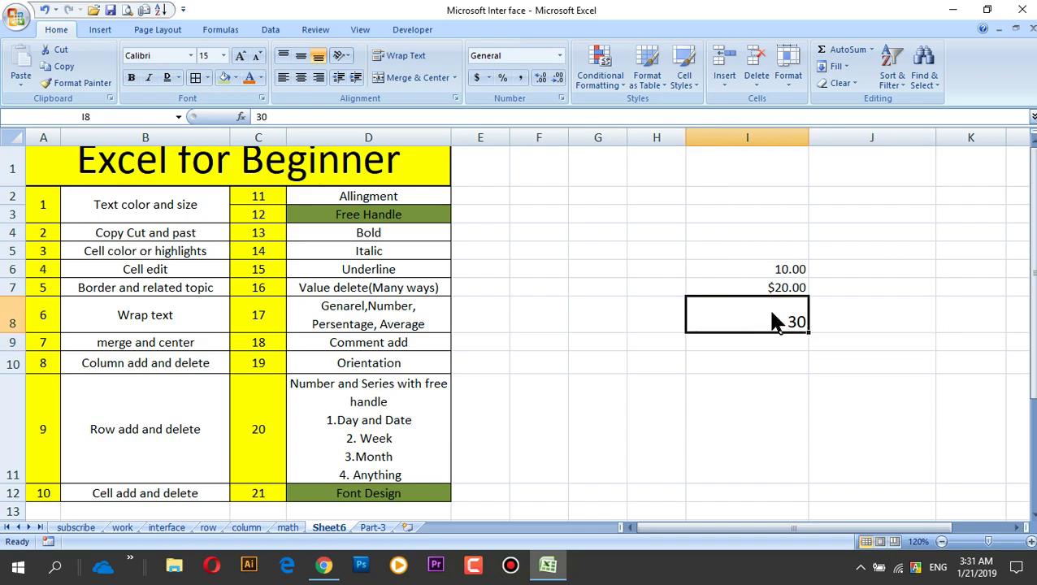
left_click(561, 58)
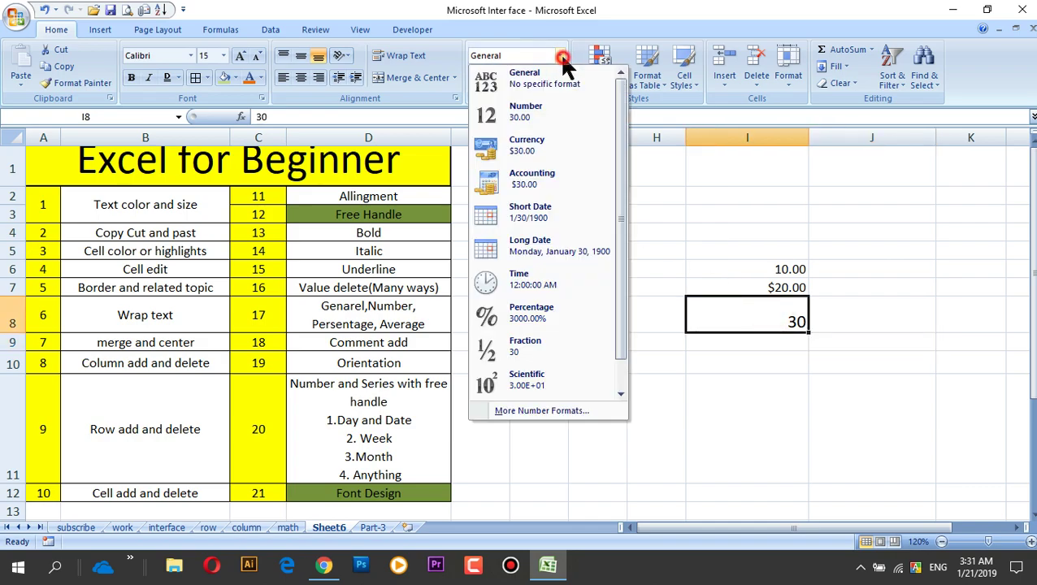
left_click(528, 146)
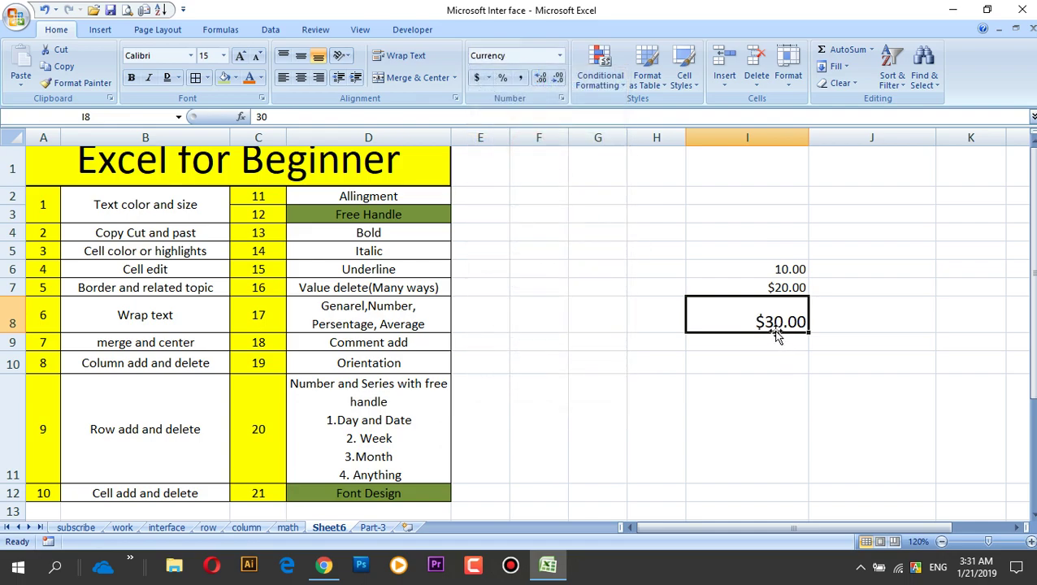
Undo the Currency format so I8 shows a plain 30 again
key("ctrl+z")
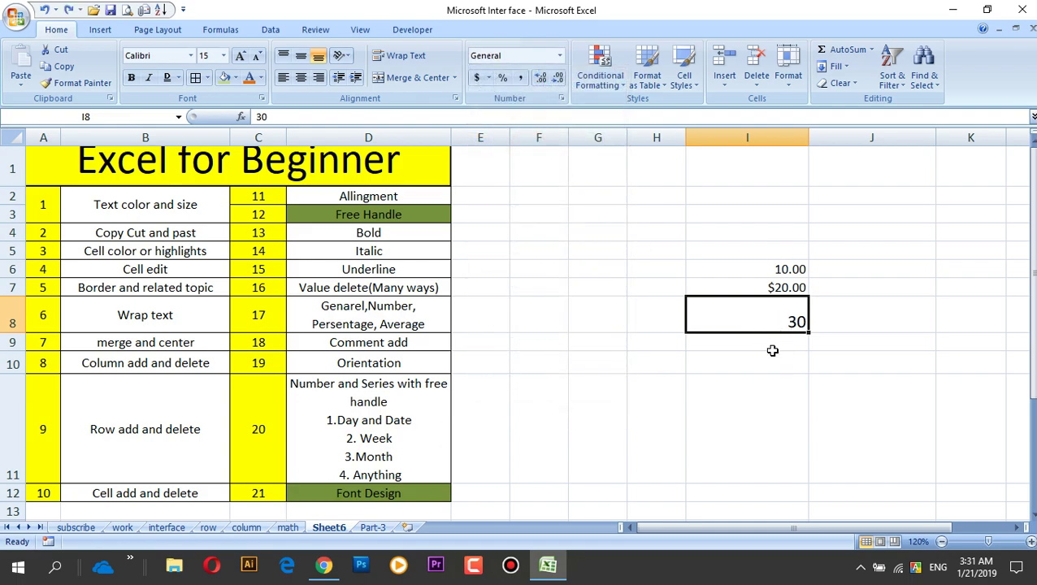
left_click(772, 346)
left_click(771, 315)
Open More Number Formats for I8 to bring up Format Cells
left_click(560, 56)
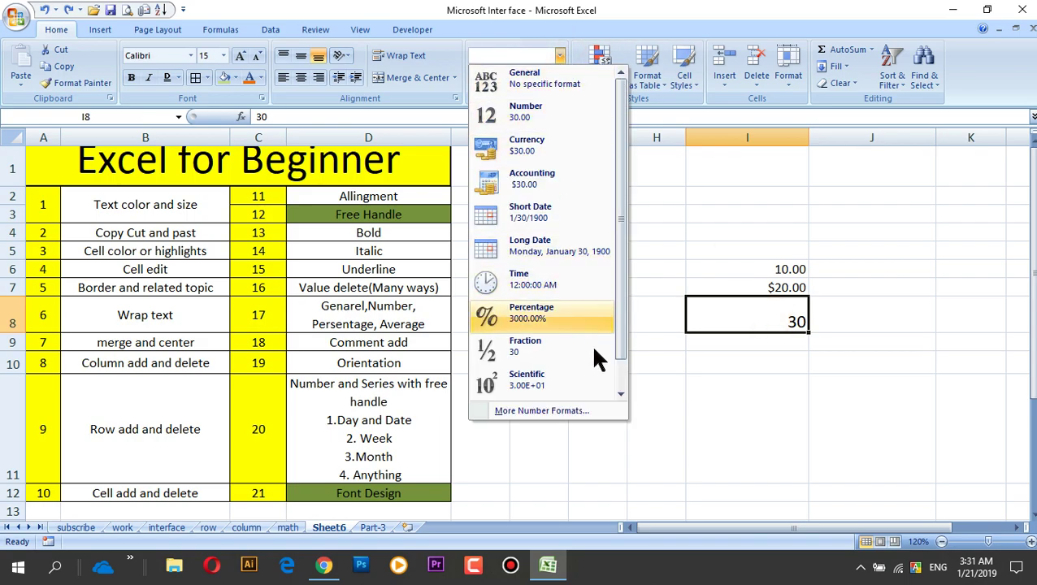
left_click(557, 411)
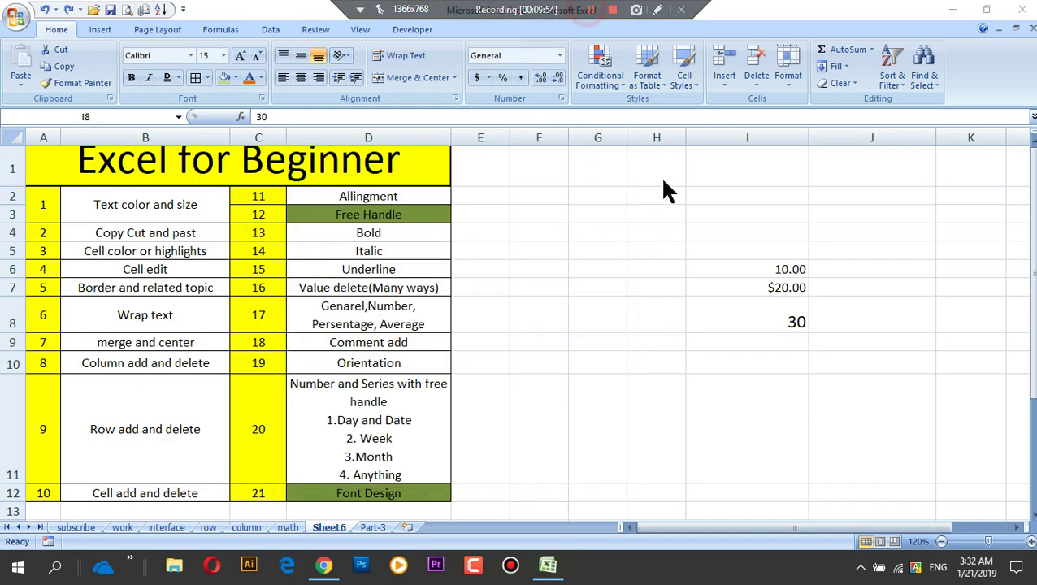
left_click(835, 342)
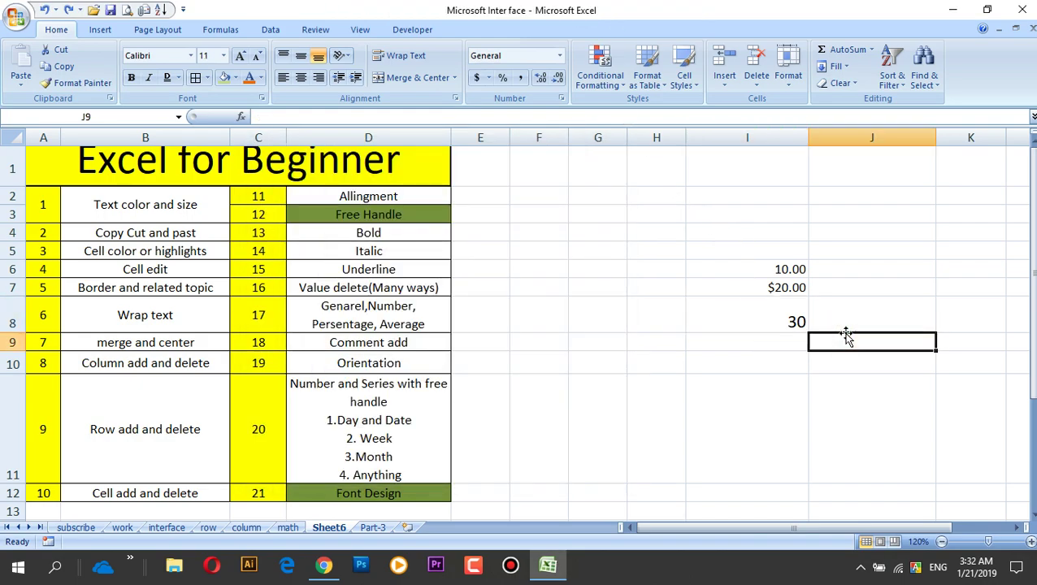
left_click(764, 317)
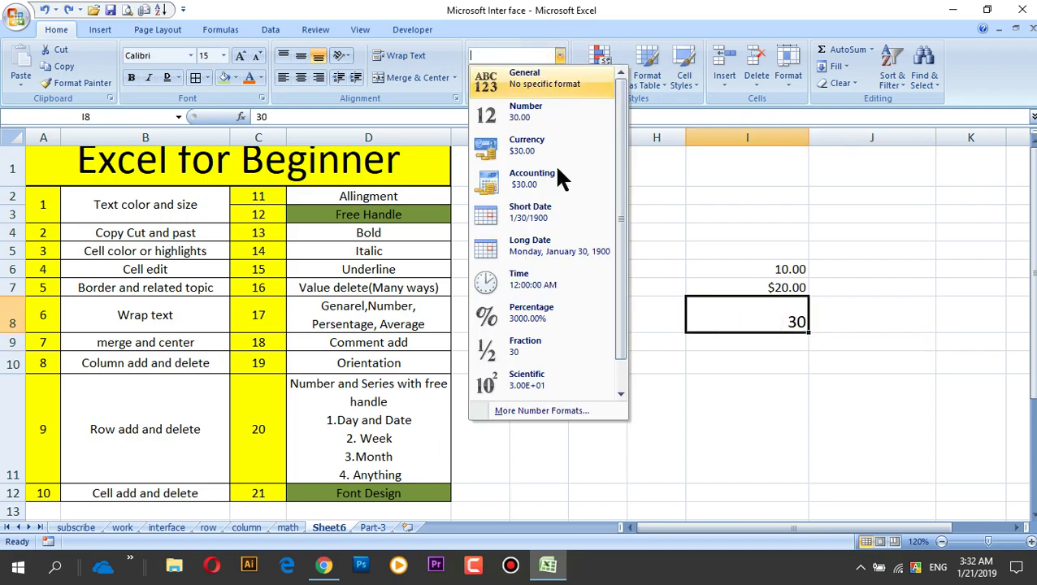
left_click(545, 416)
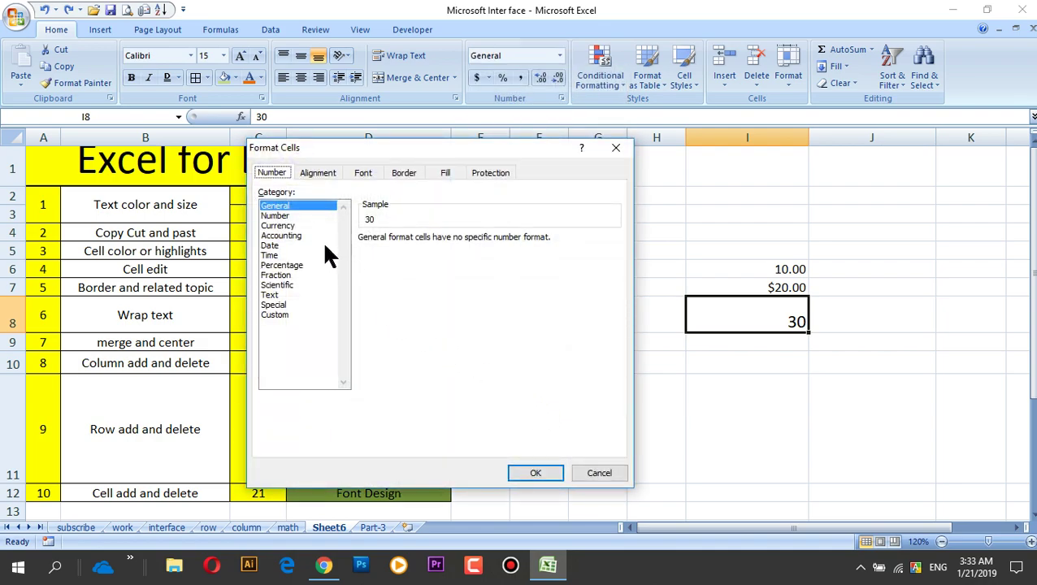
Format I8 as Currency with the BDT symbol and two decimals, reading BDT 30.00
left_click(280, 226)
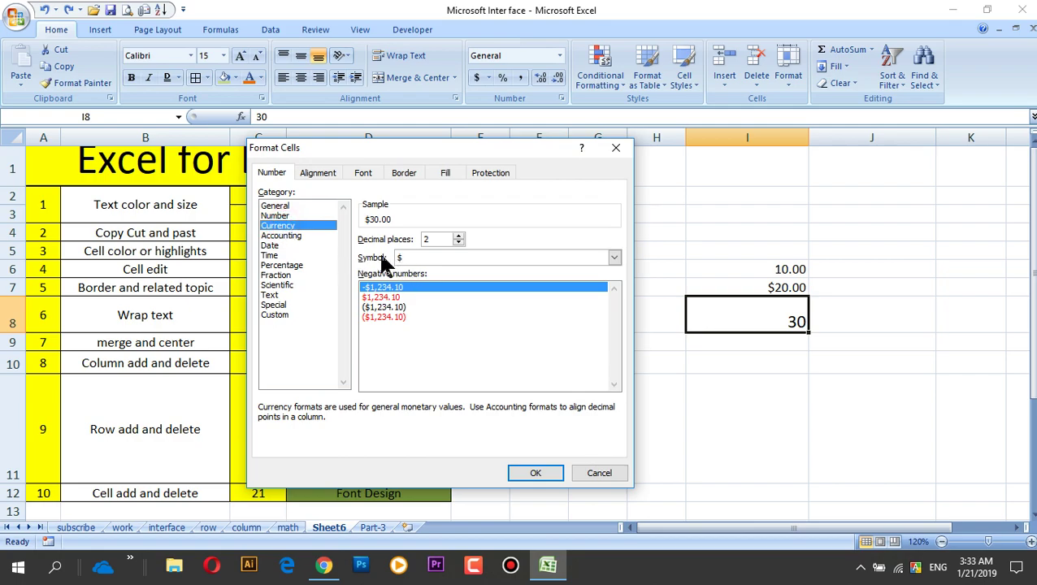
left_click(485, 260)
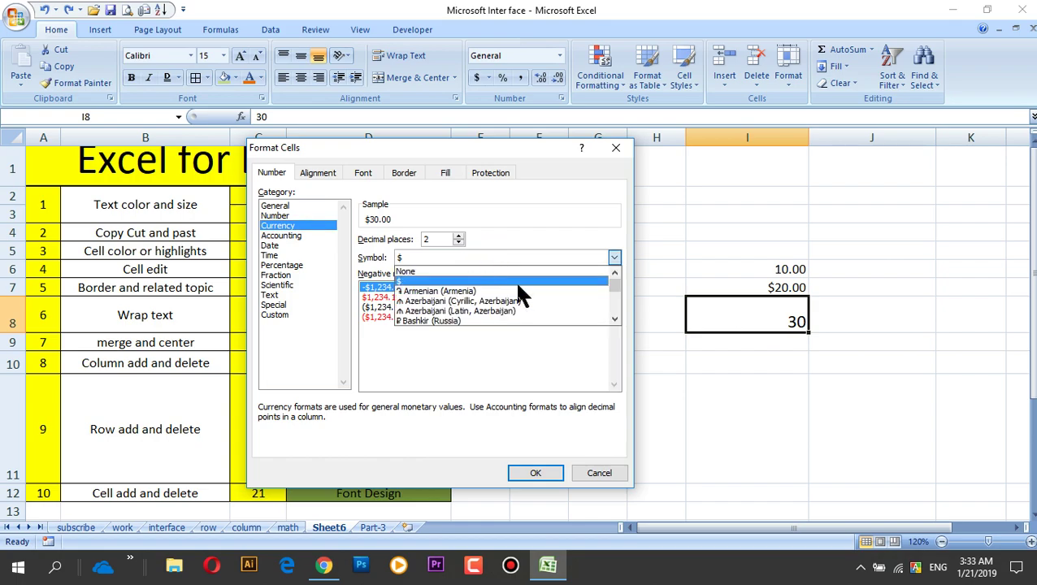
mouse_move(615, 283)
left_mouse_down()
mouse_move(618, 307)
mouse_move(614, 278)
left_mouse_up()
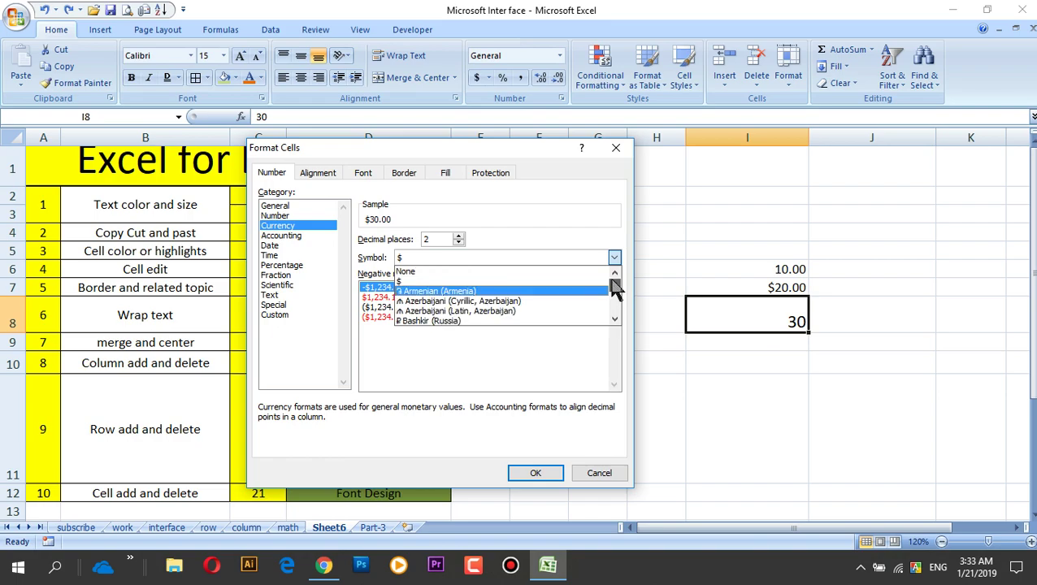
left_click(512, 253)
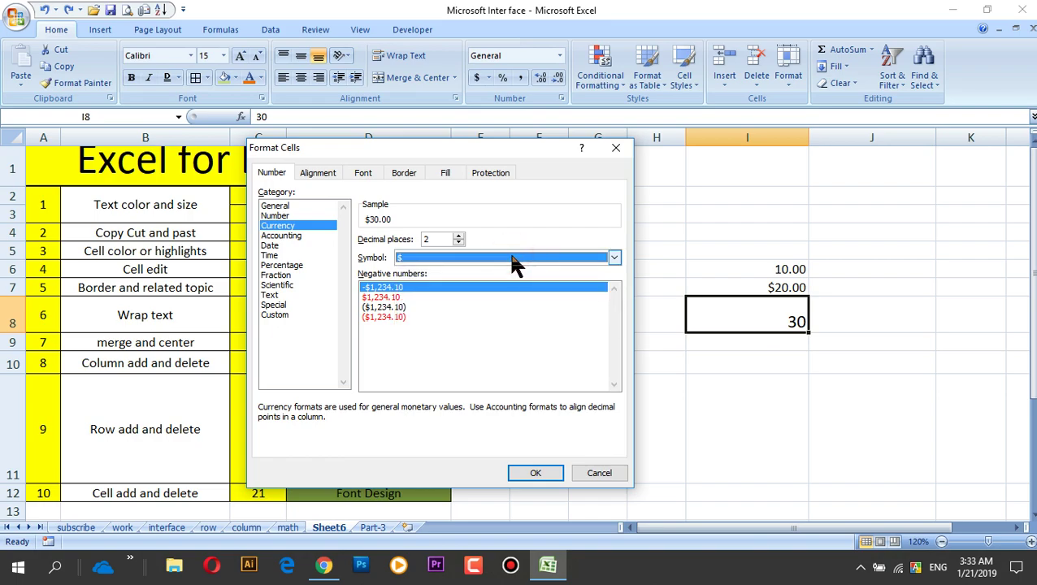
left_click(512, 260)
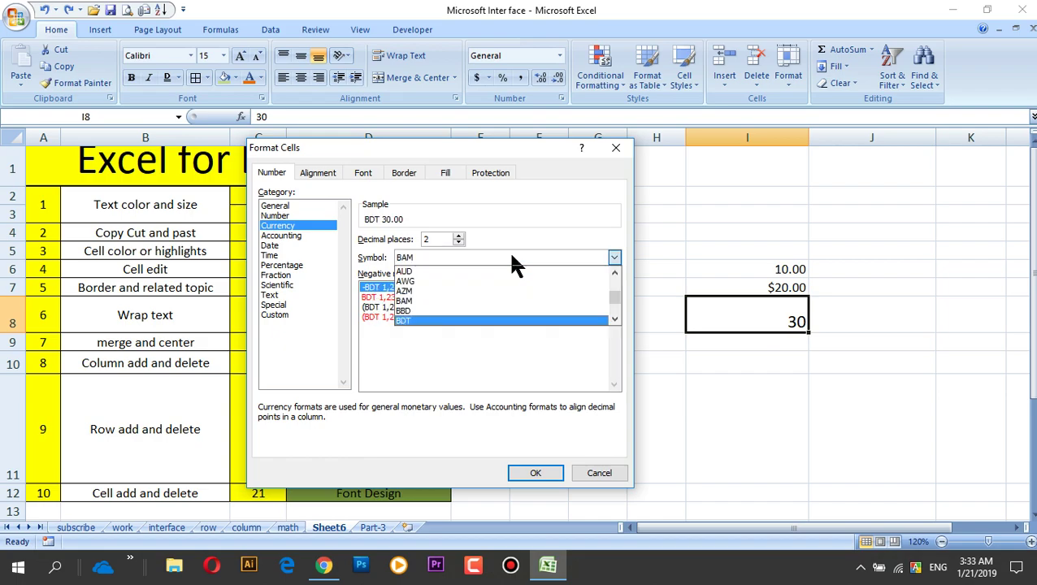
left_click(422, 321)
left_click(536, 473)
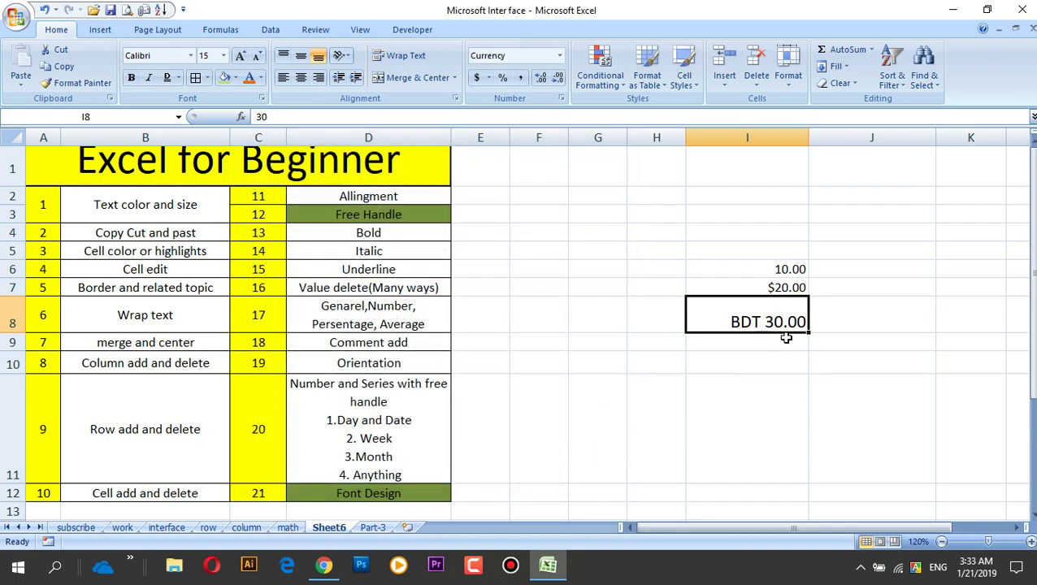
Enter 7 in cell G7 and apply Percentage format to it
left_click(766, 322)
left_click(582, 287)
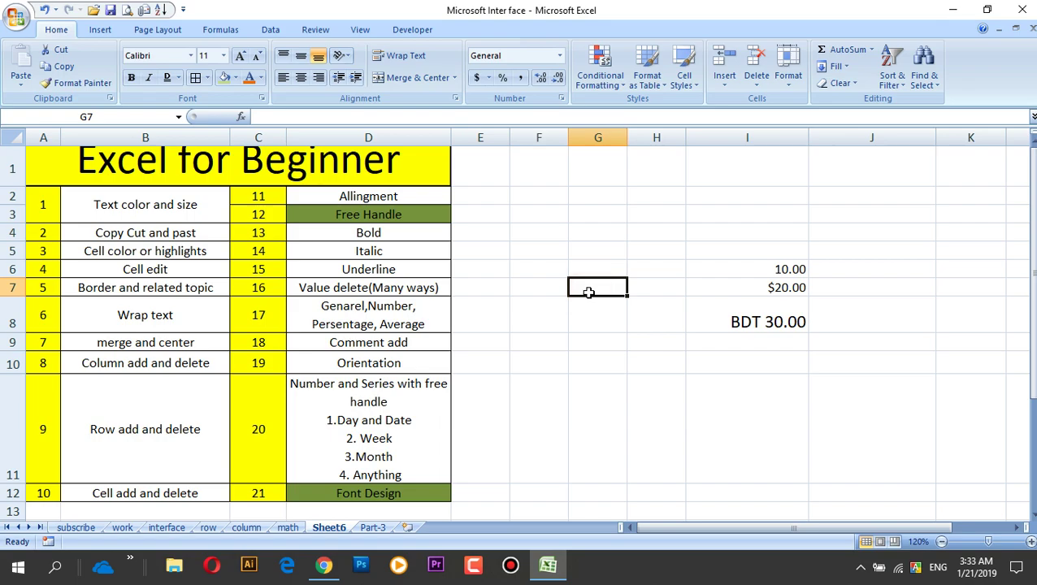
type("7")
left_click(598, 330)
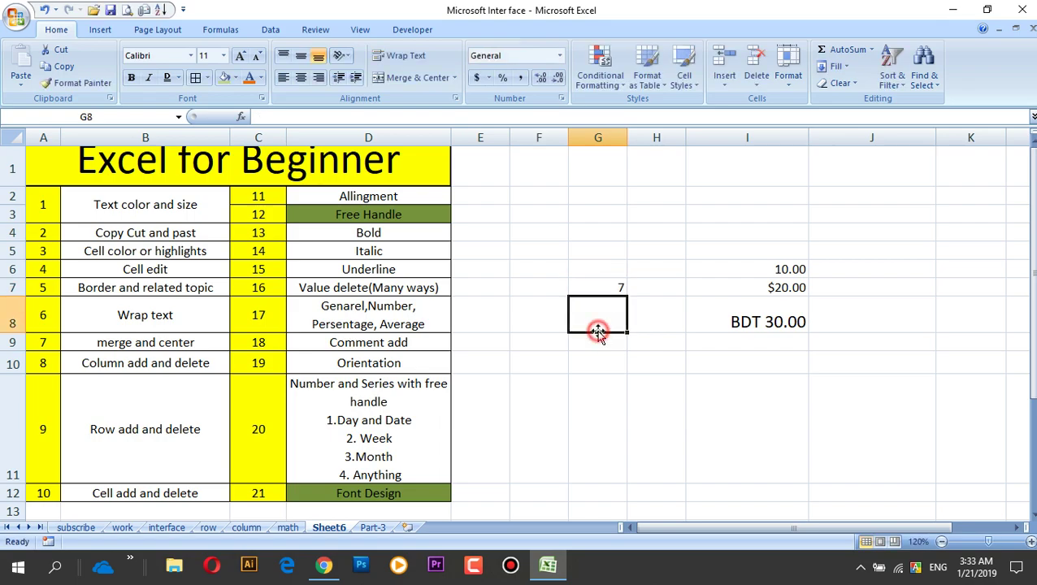
left_click(600, 288)
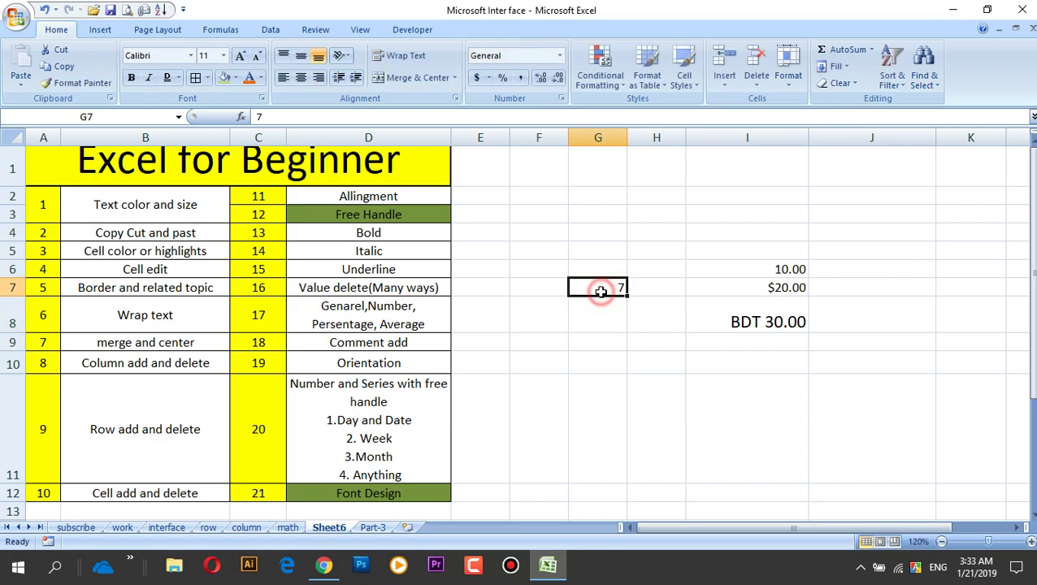
left_click(559, 55)
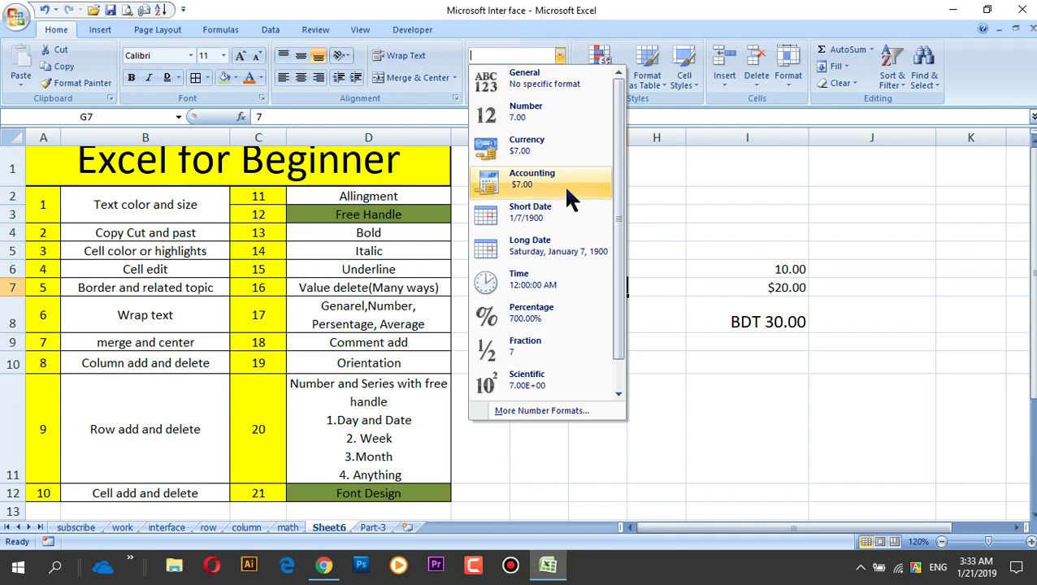
left_click(543, 319)
left_click(656, 341)
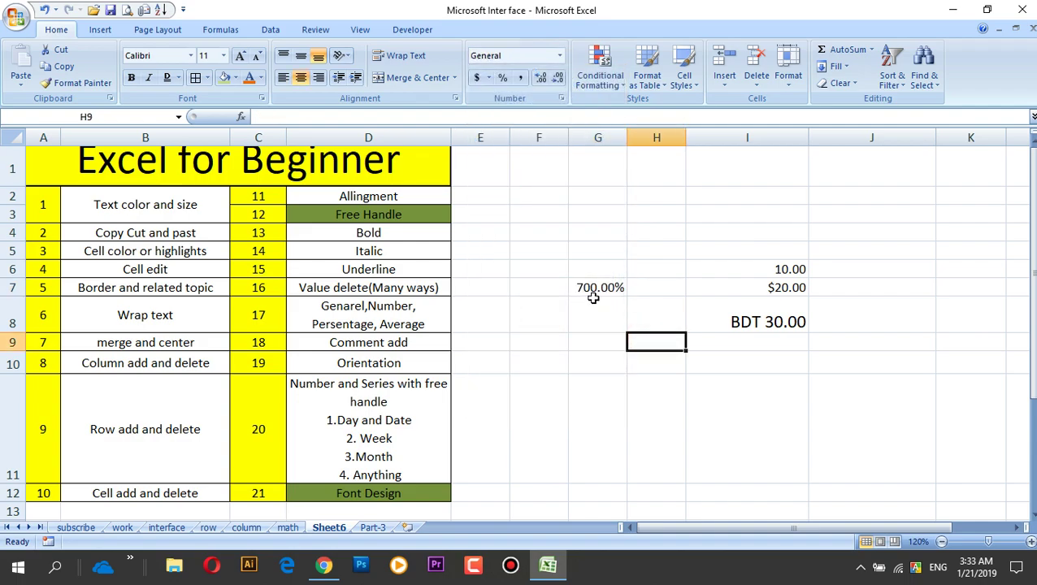
Delete all sample values in G6:I10
left_click_drag(599, 260, 771, 376)
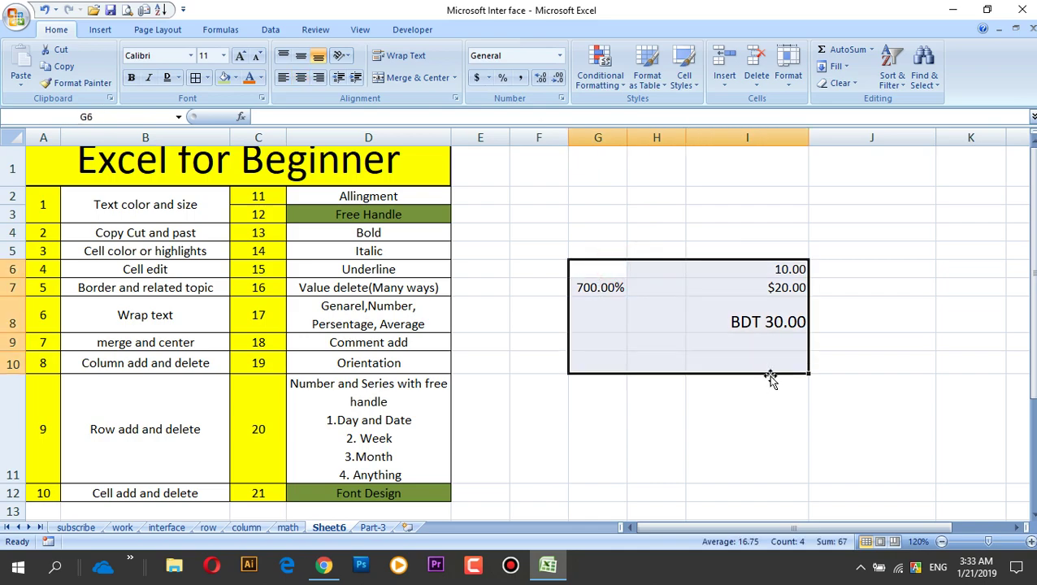
key("Delete")
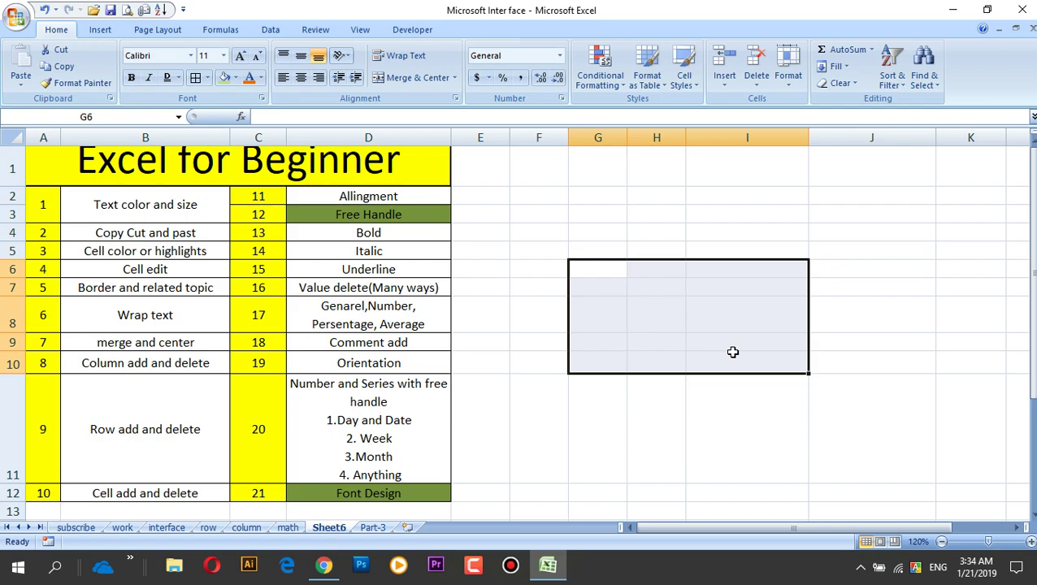
left_click(518, 336)
Type the abbreviation NS into cell I5 and leave I5 selected
left_click(555, 387)
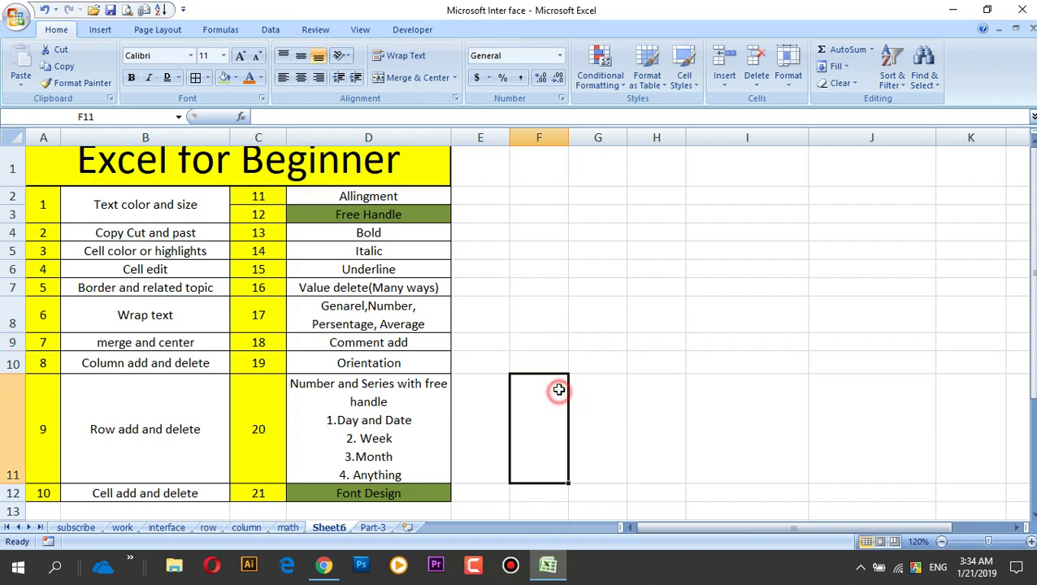
left_click(392, 344)
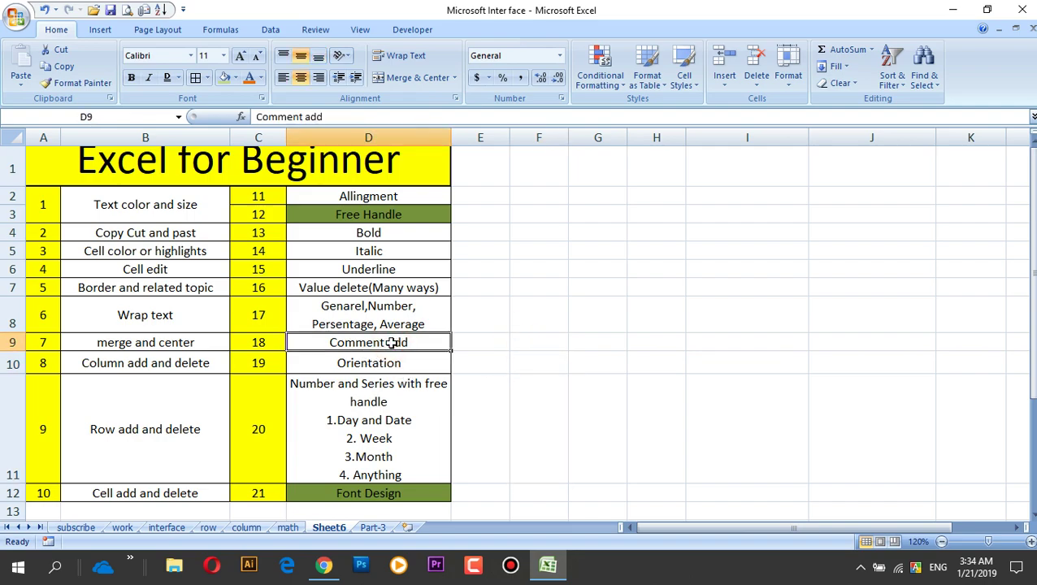
left_click(715, 250)
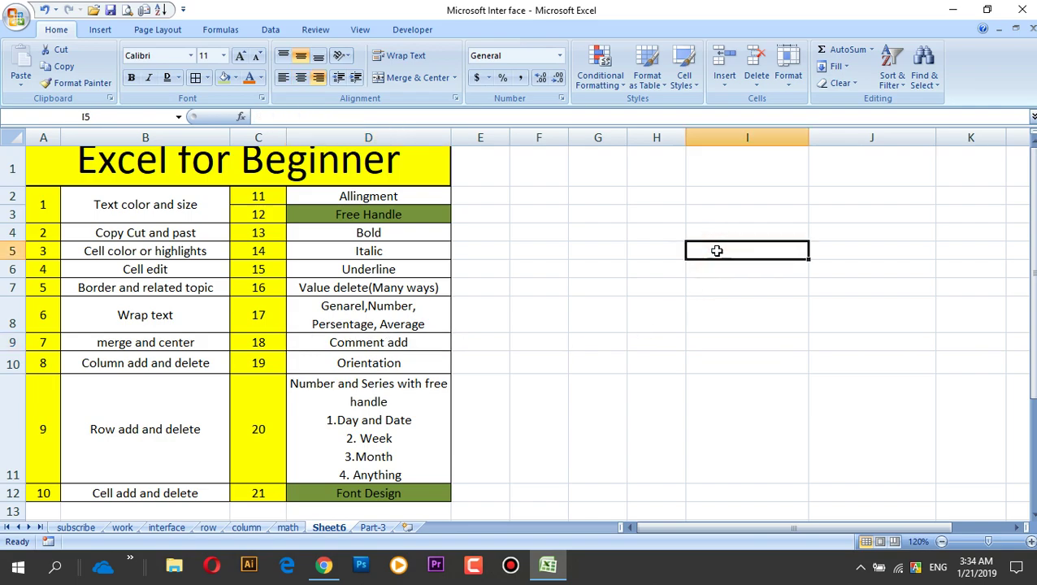
type("NS")
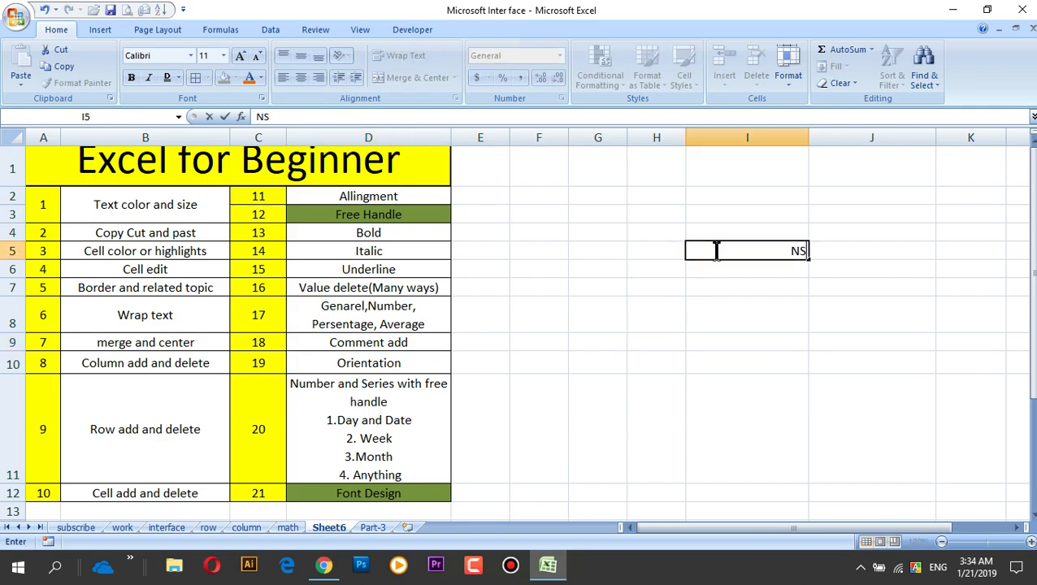
left_click(750, 284)
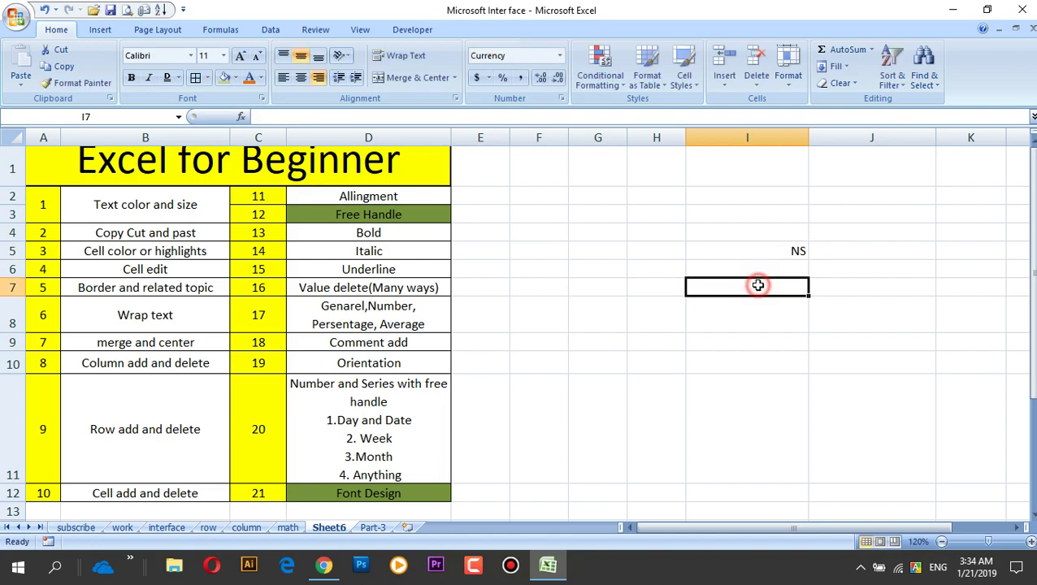
left_click(790, 251)
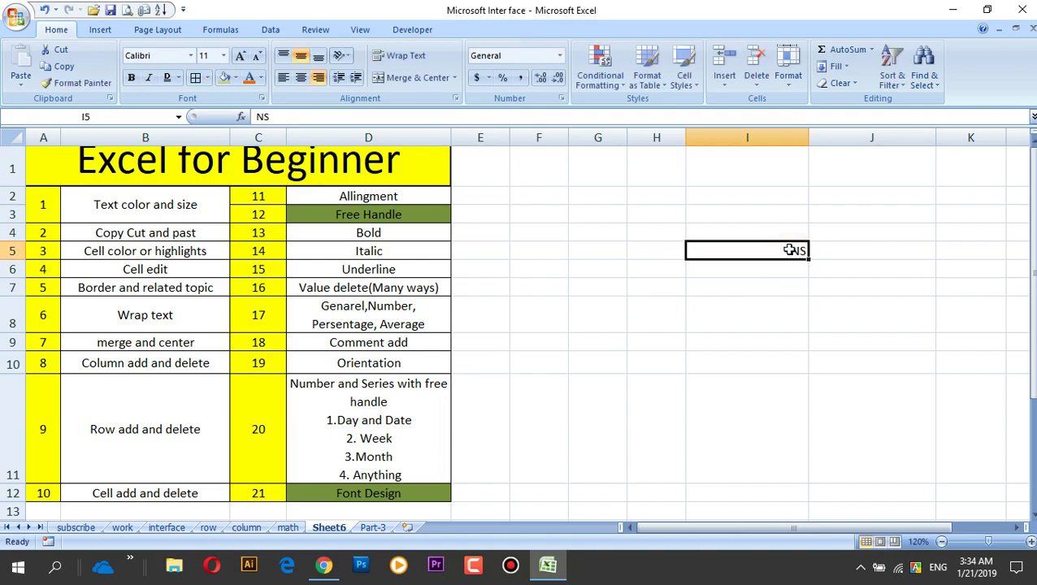
left_click(782, 300)
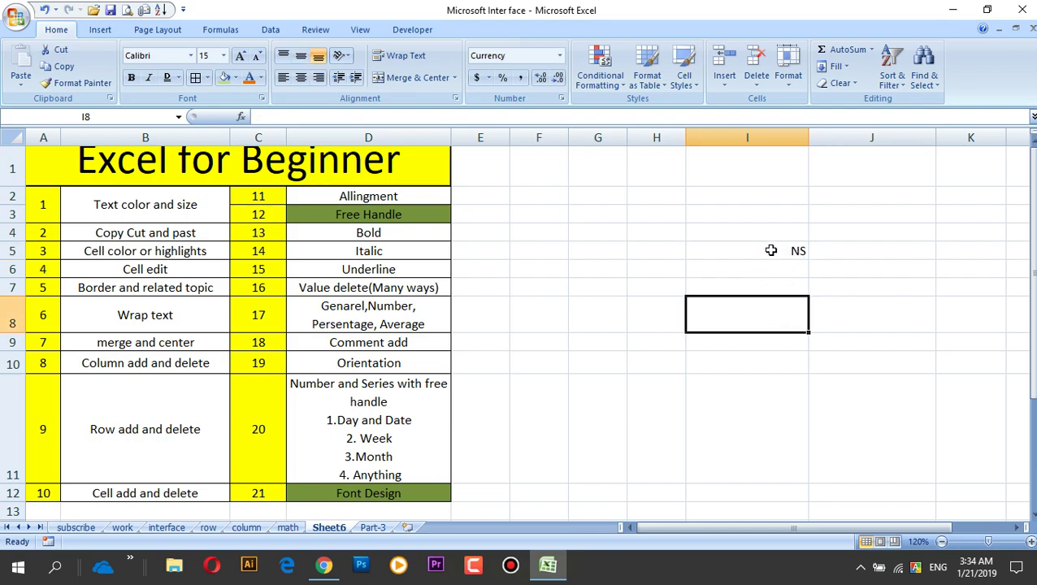
left_click(771, 250)
left_click(783, 297)
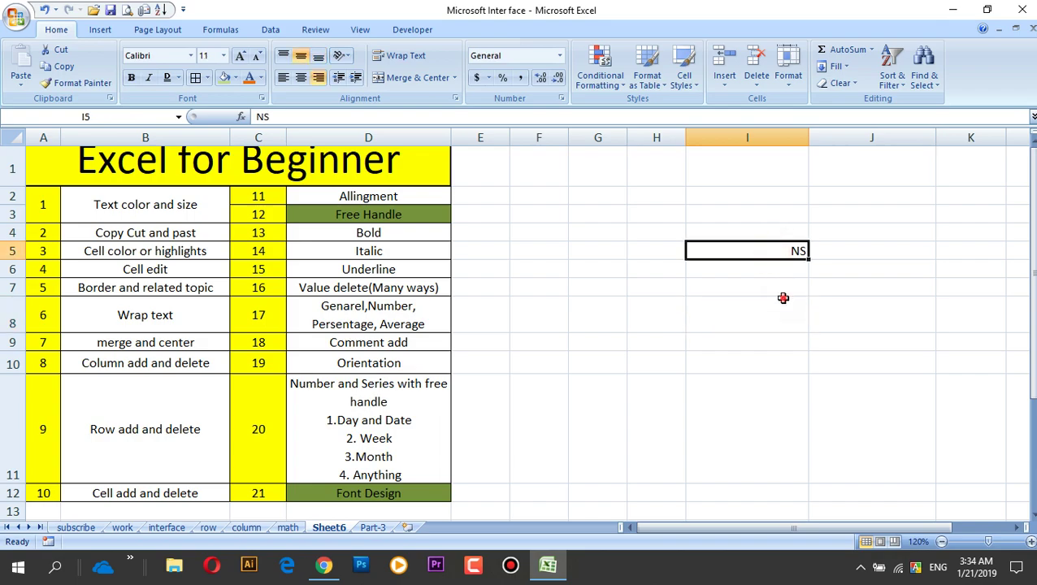
left_click(785, 250)
left_click(782, 272)
left_click(786, 250)
Insert a comment on cell I5 reading North South
right_click(786, 251)
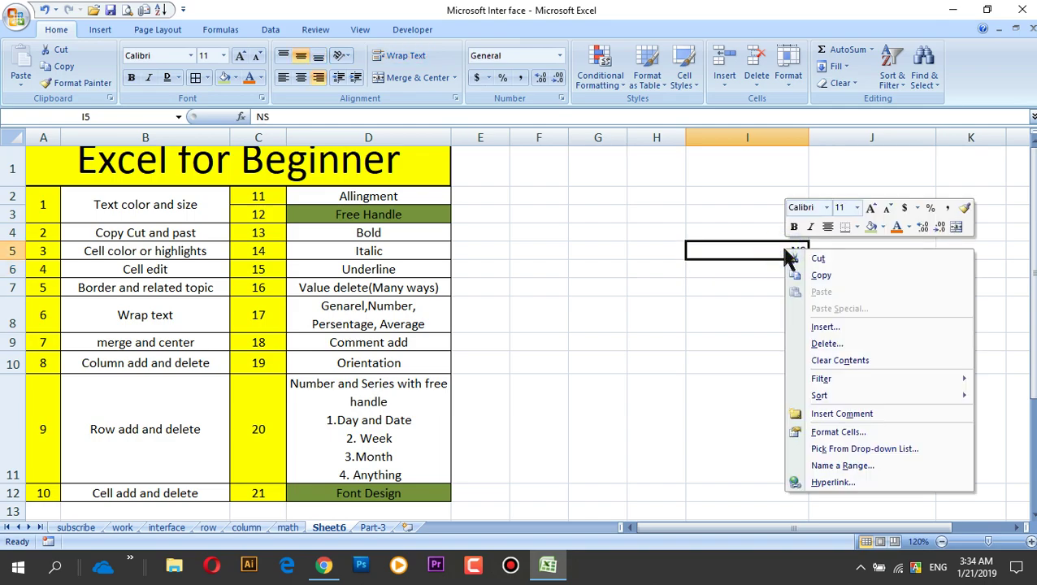
left_click(838, 418)
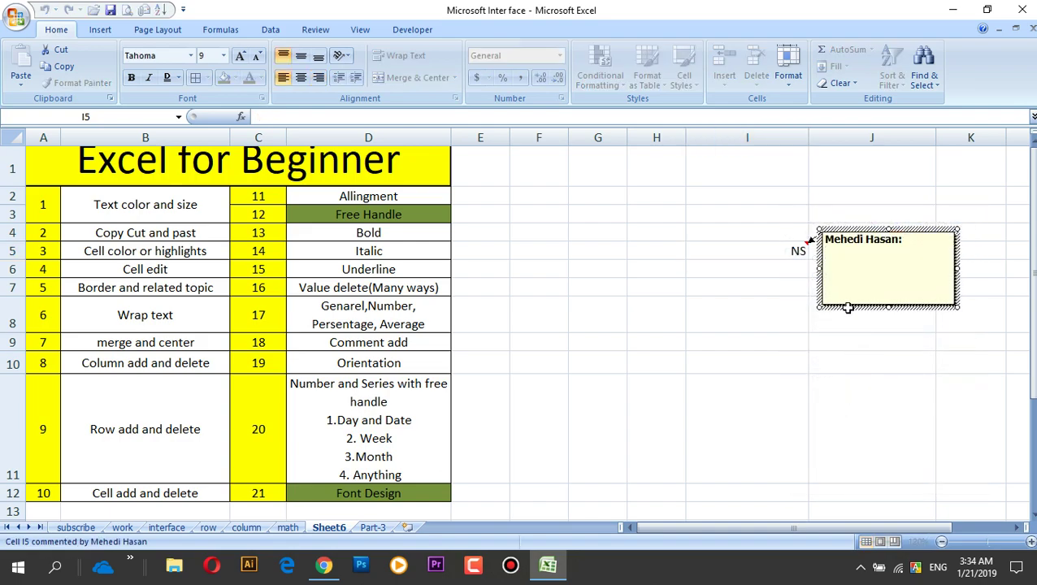
left_click(846, 271)
type("No")
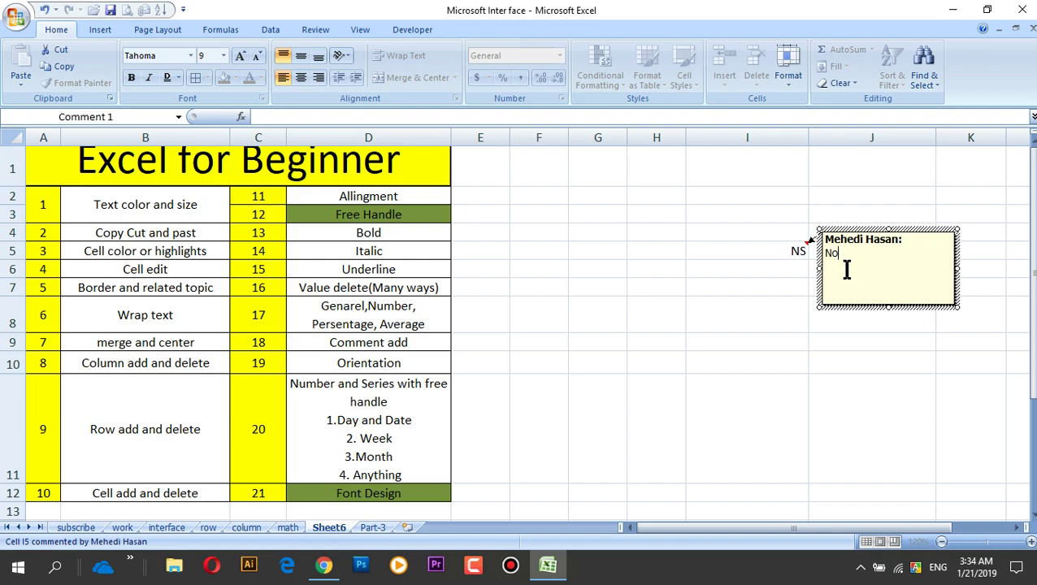
type("rth South")
left_click(726, 295)
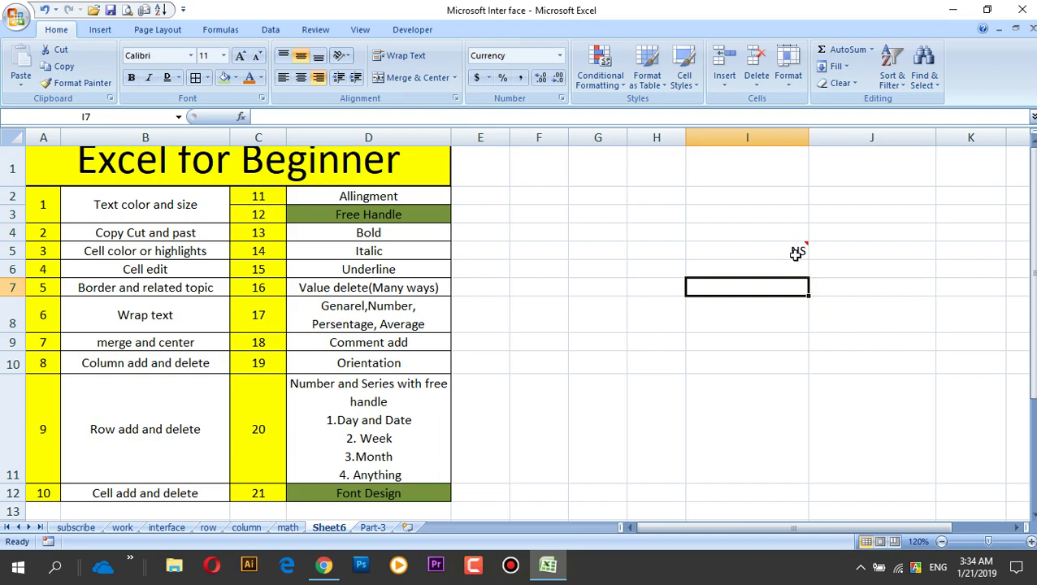
mouse_move(798, 249)
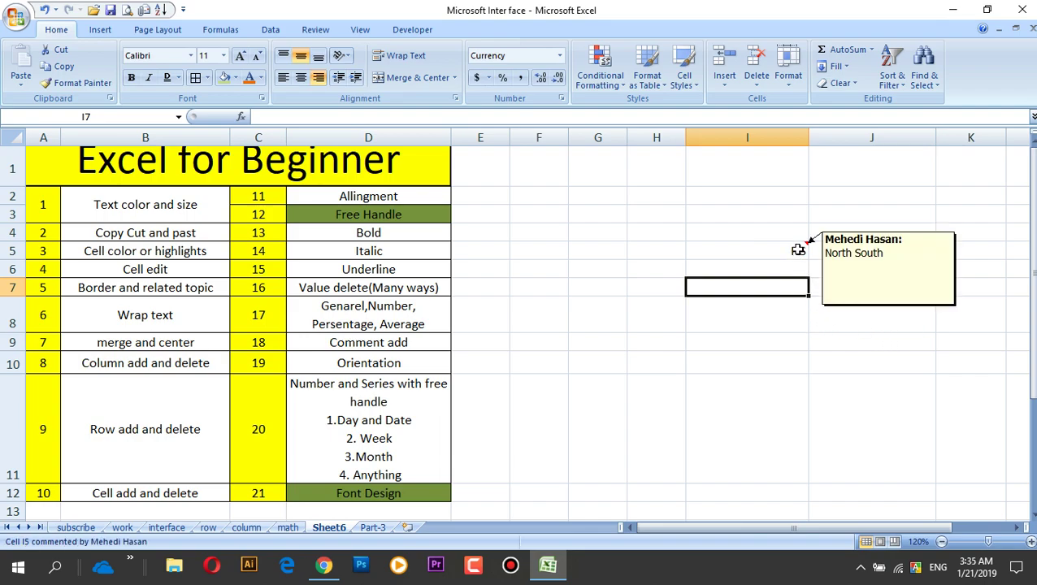
left_click(792, 248)
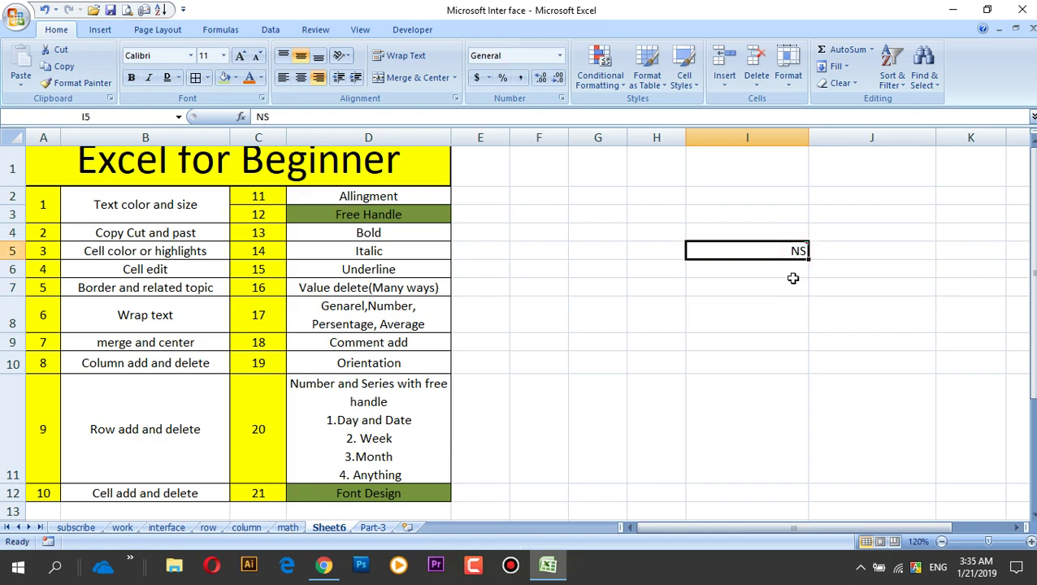
left_click(791, 279)
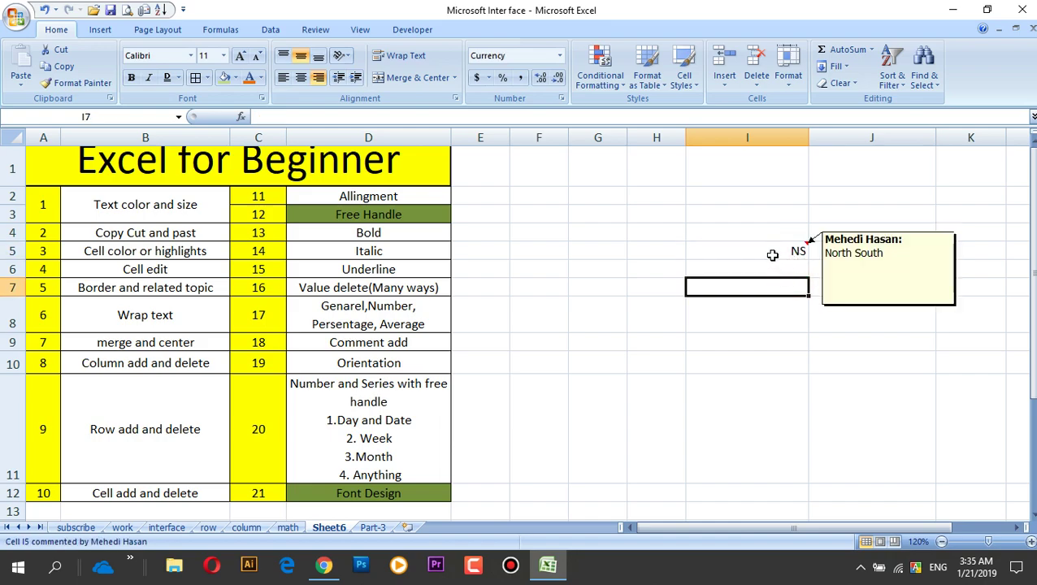
mouse_move(777, 253)
Enter 2, 5, 2 in I8:I10 and set I8 to General format
left_click(791, 253)
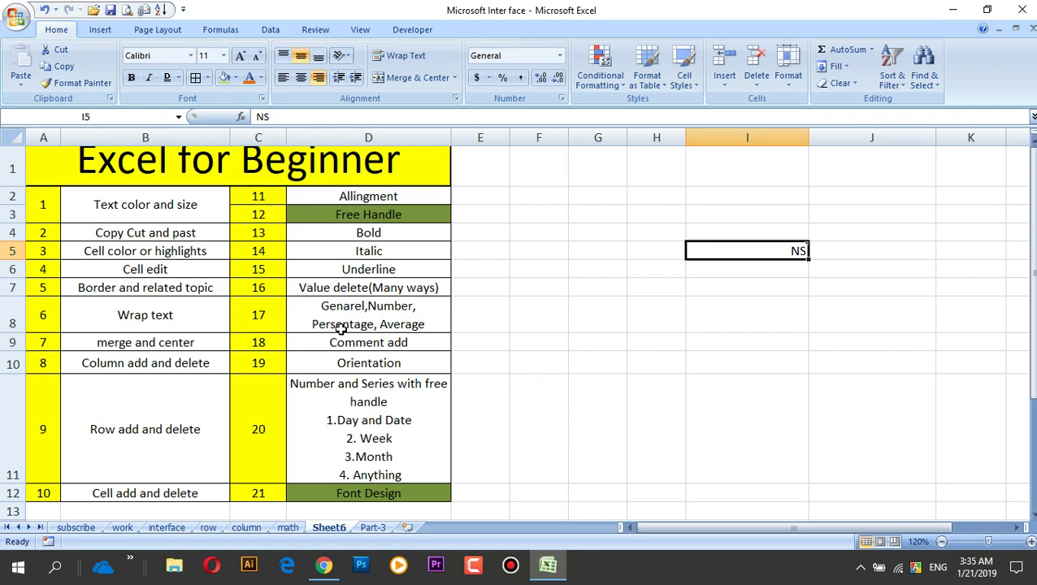
left_click(386, 371)
left_click(744, 305)
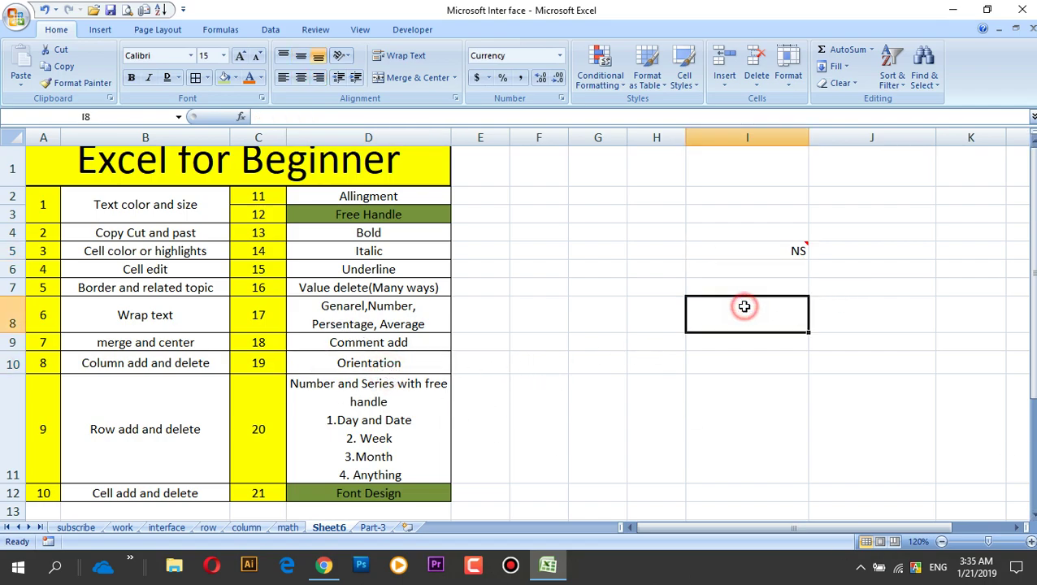
type("2")
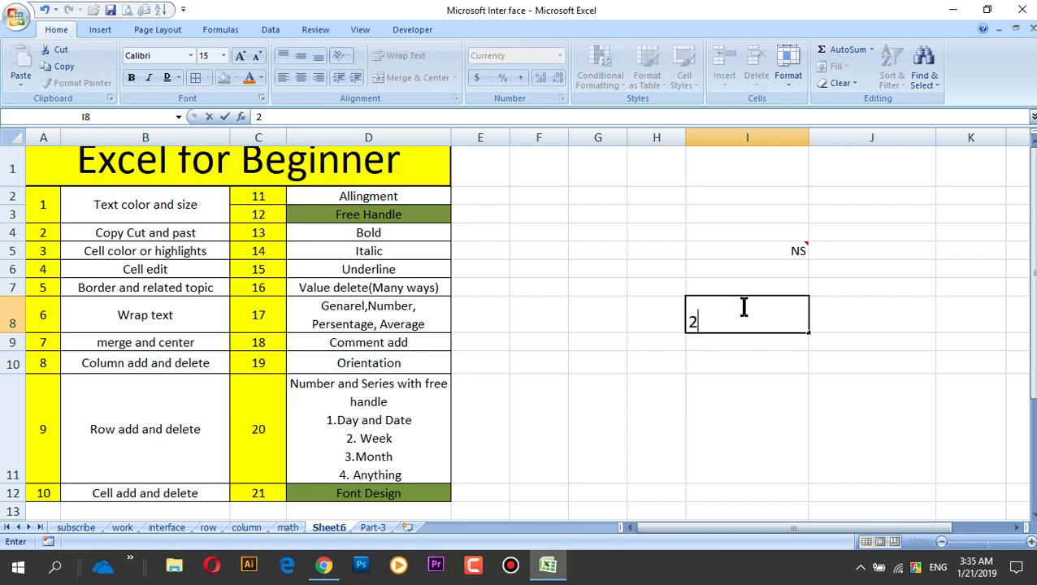
key("Return")
type("5")
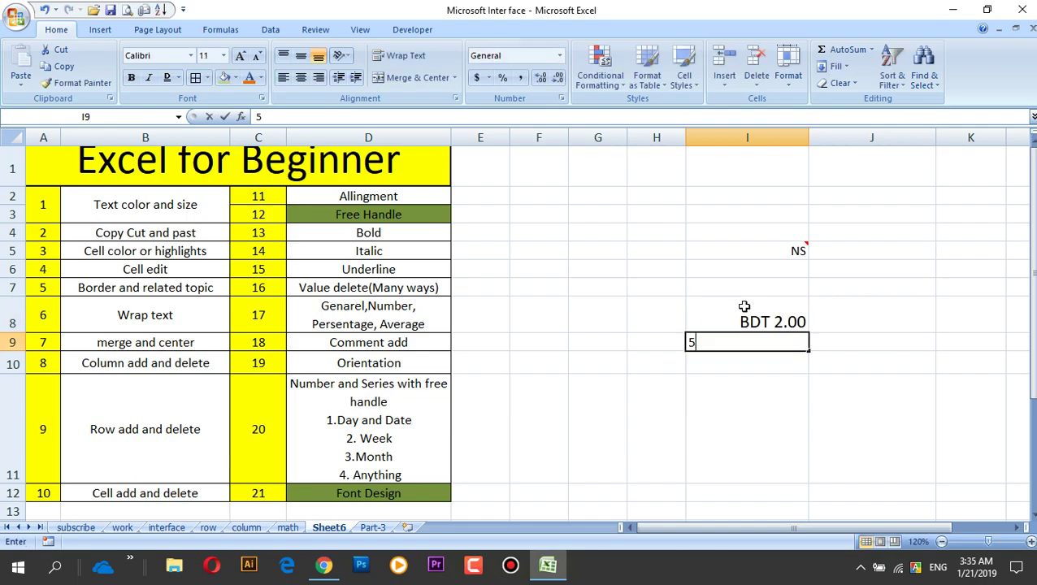
key("Return")
type("2")
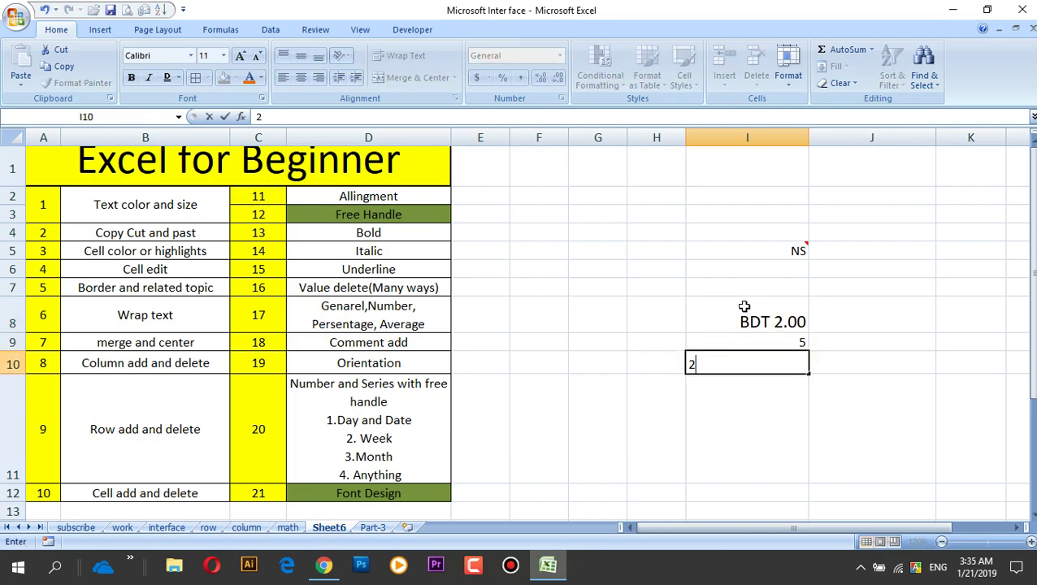
left_click(769, 322)
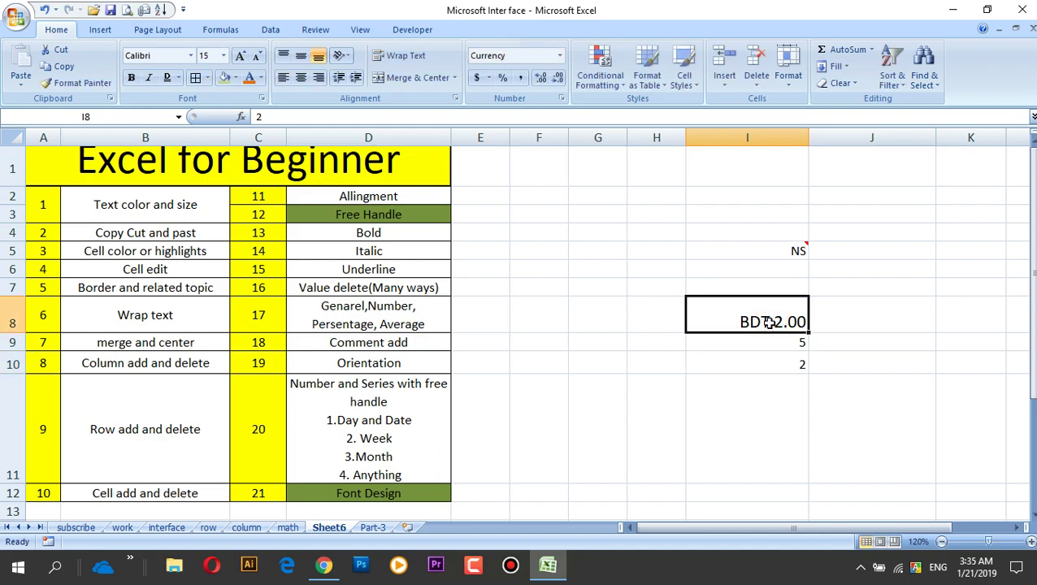
left_click(561, 55)
left_click(543, 81)
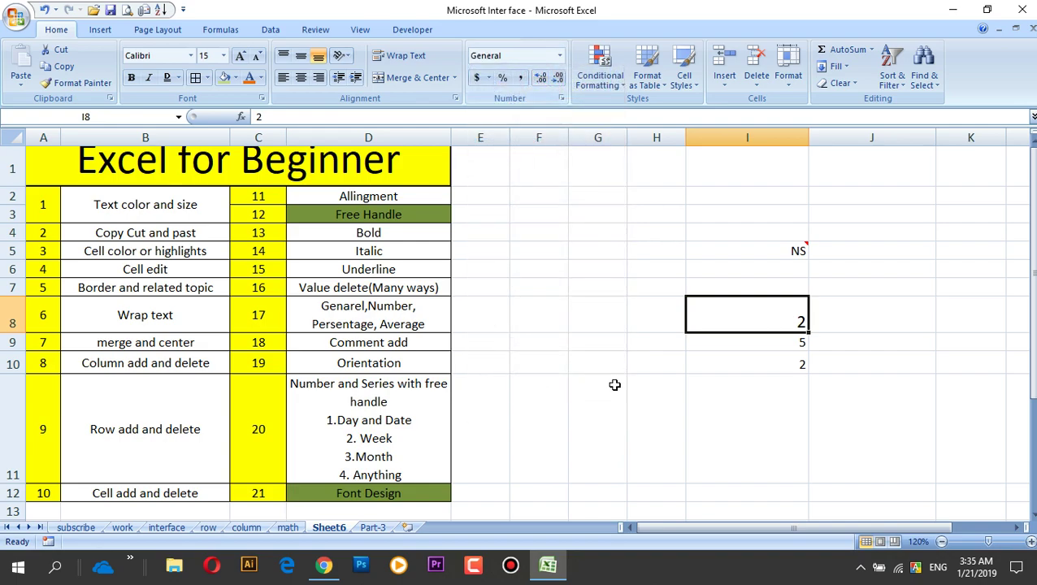
Enter 2, 2, 5 down H6:H8
left_click(549, 274)
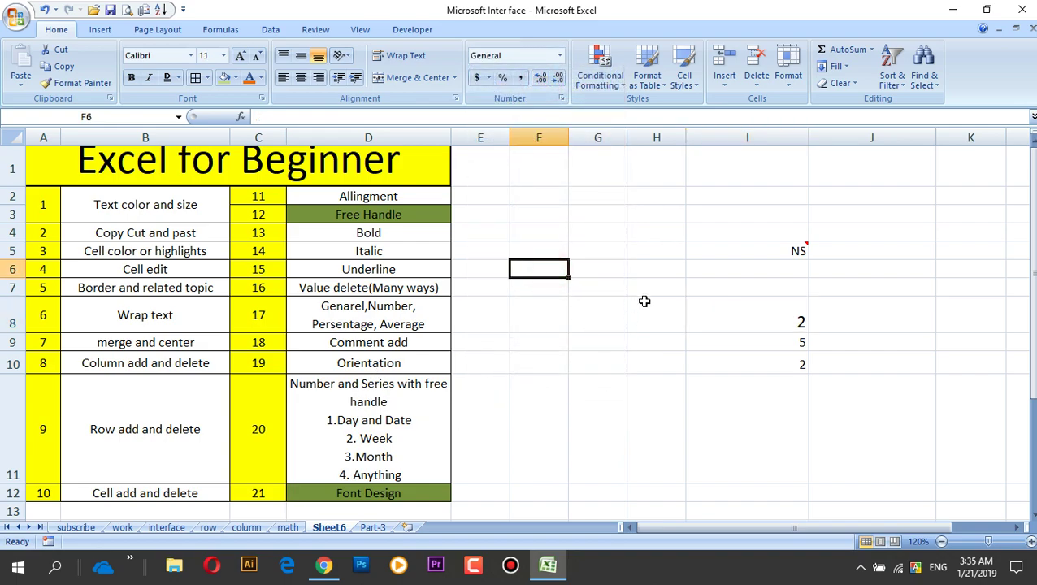
left_click(651, 271)
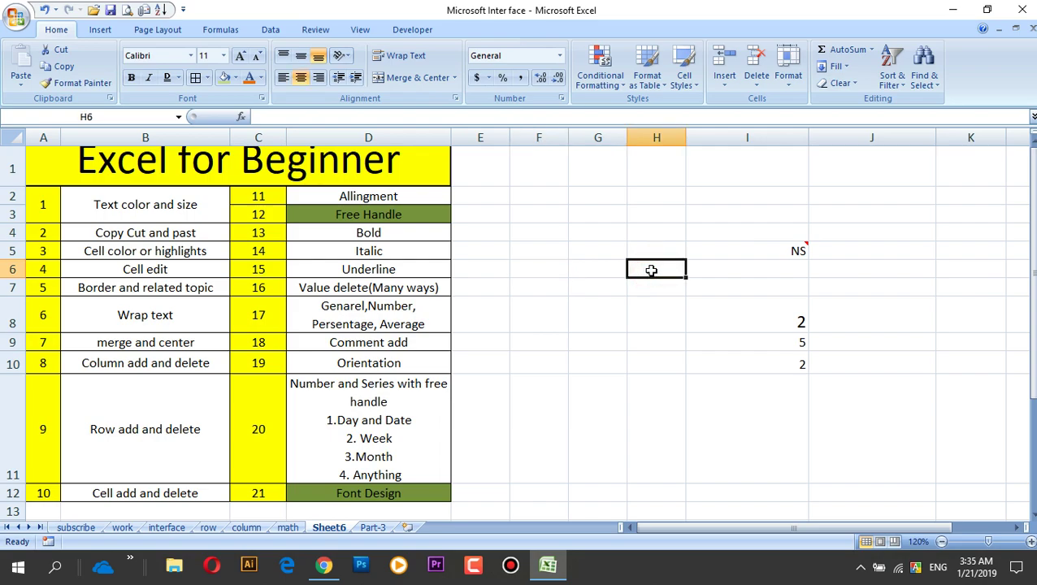
type("2")
key("Return")
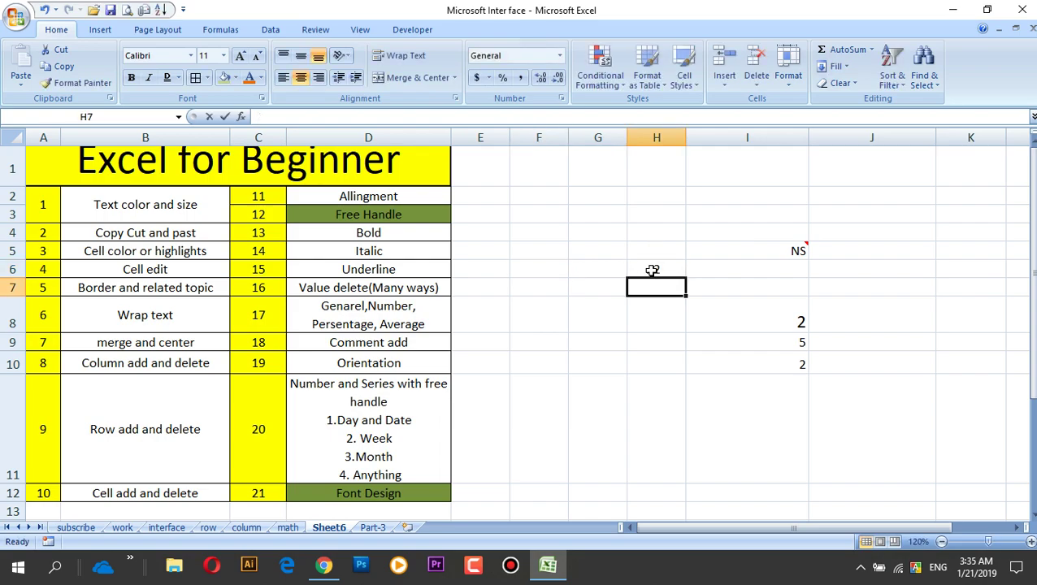
type("2")
key("Return")
type("5")
key("Return")
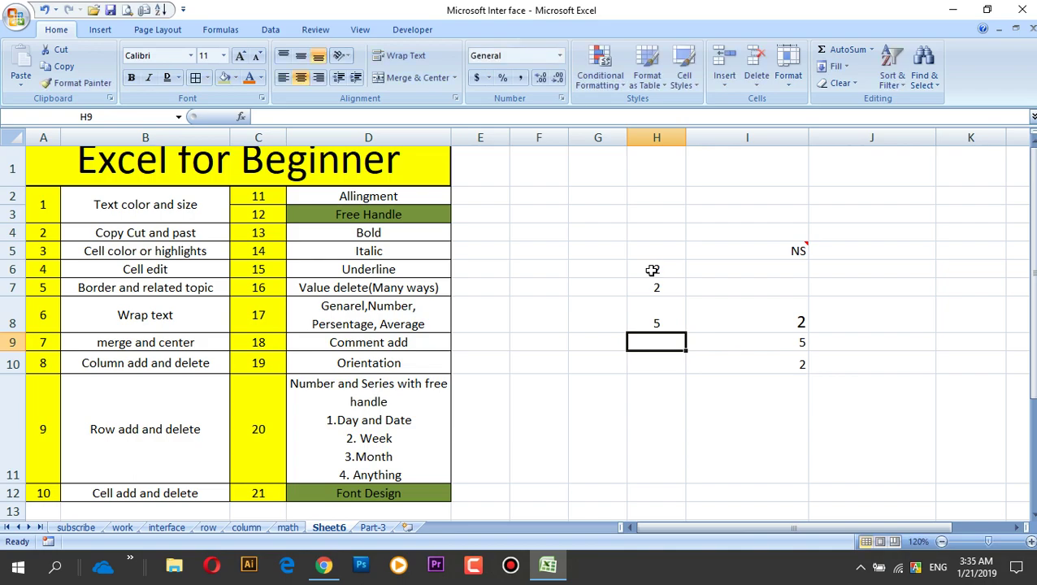
left_click_drag(651, 270, 663, 327)
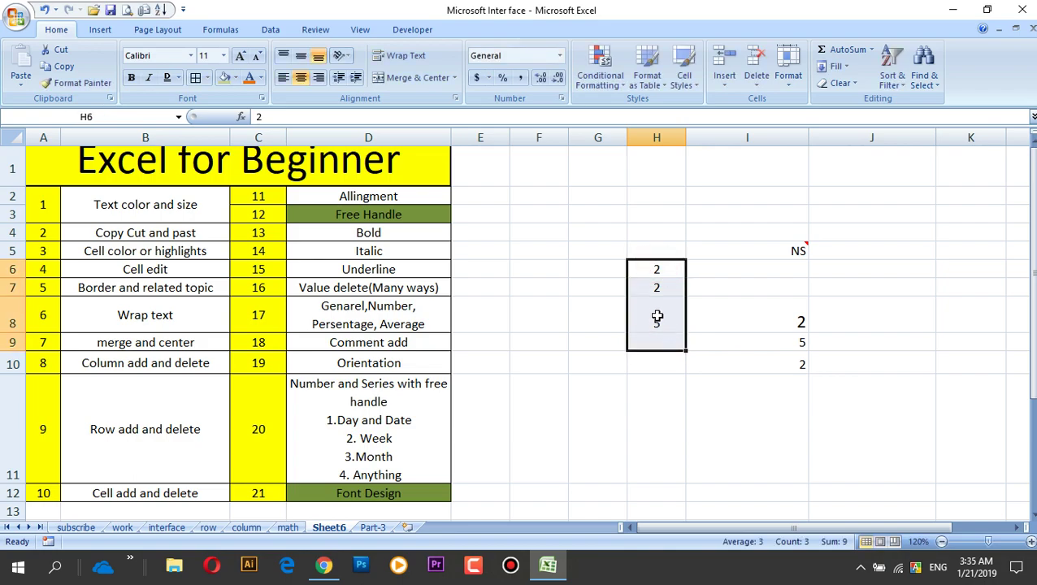
left_click(657, 309)
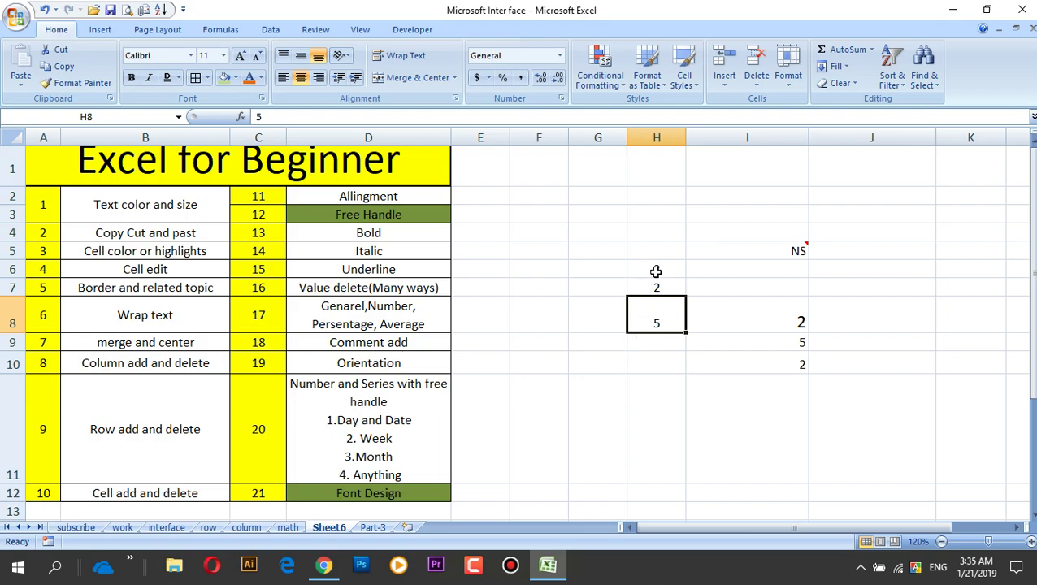
left_click(656, 271)
type("2")
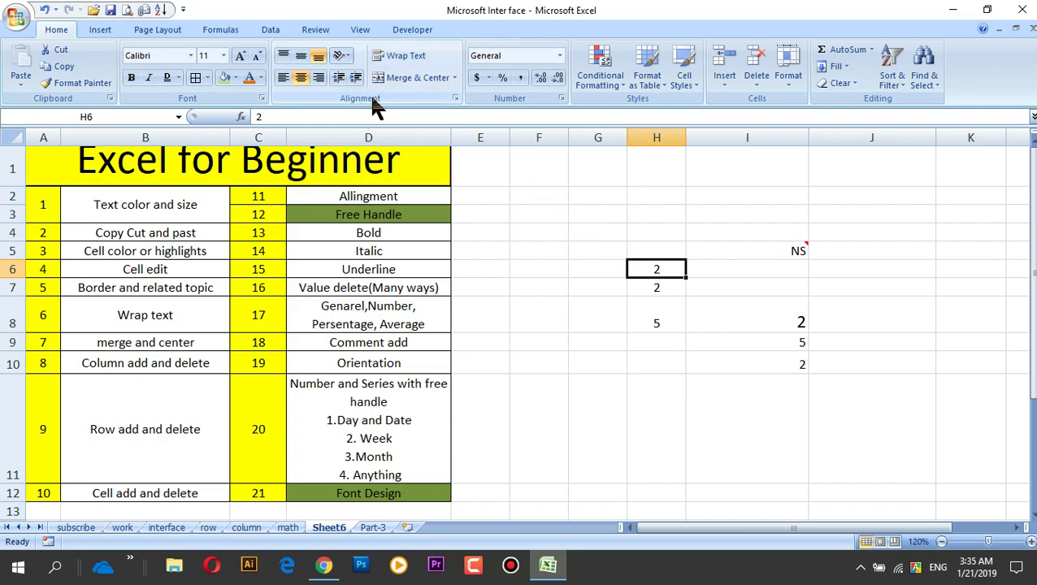
Rotate the 2 in H6 with Angle Counterclockwise orientation
left_click(345, 57)
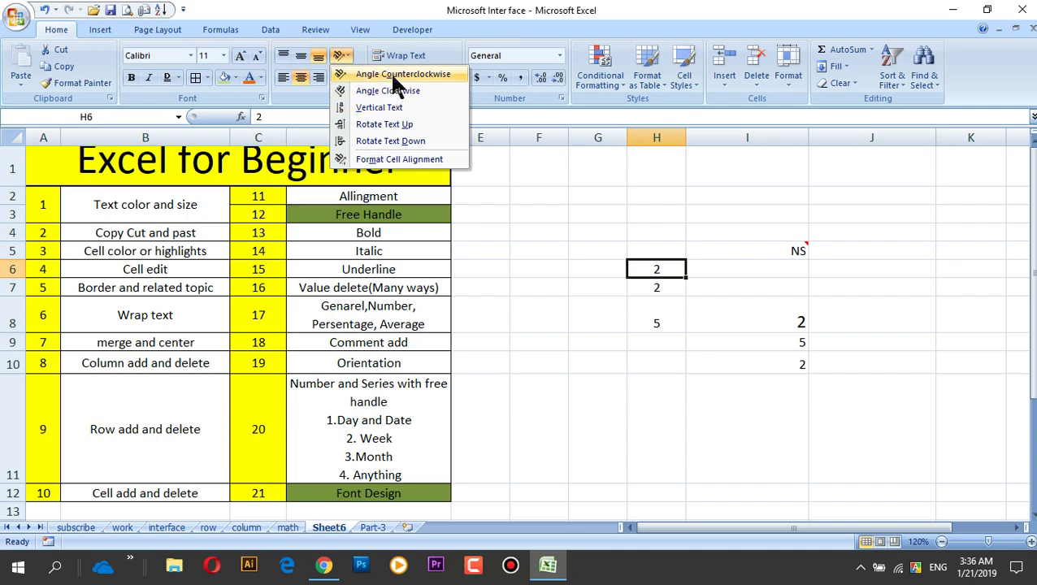
left_click(410, 74)
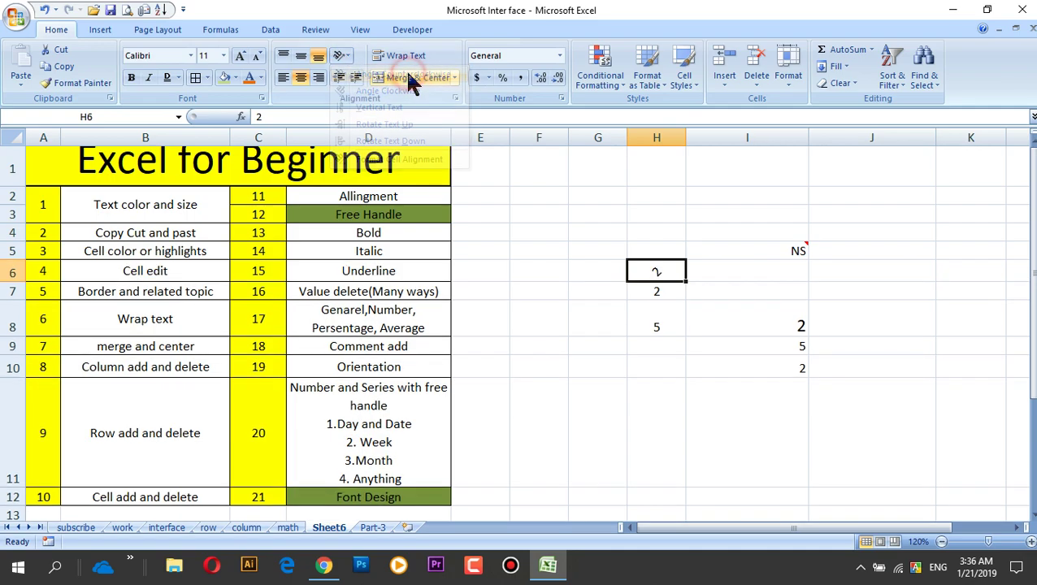
left_click(604, 319)
left_click(659, 276)
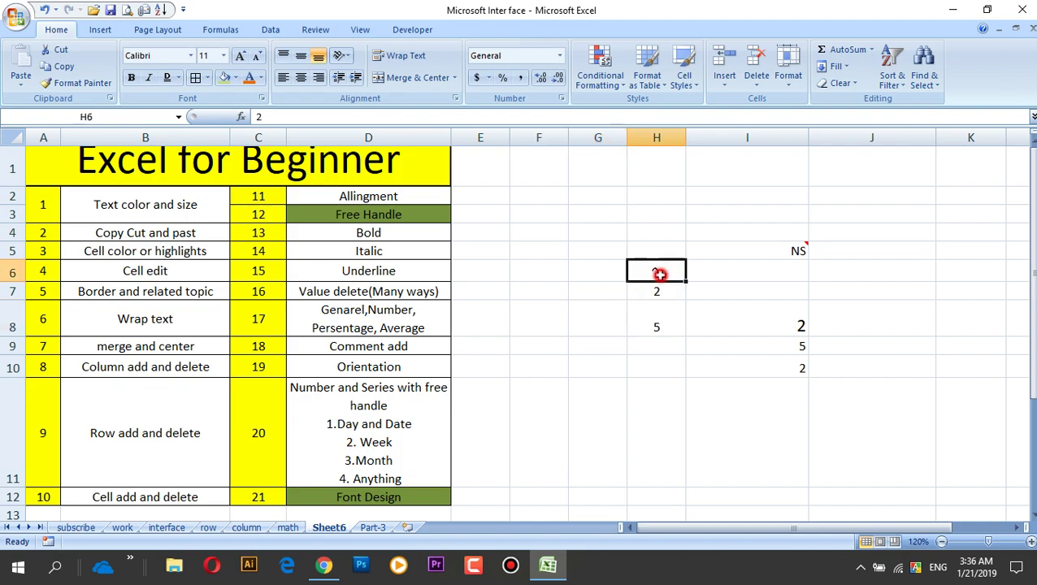
Type man in H4, apply Vertical Text, then revert it to horizontal
left_click(653, 233)
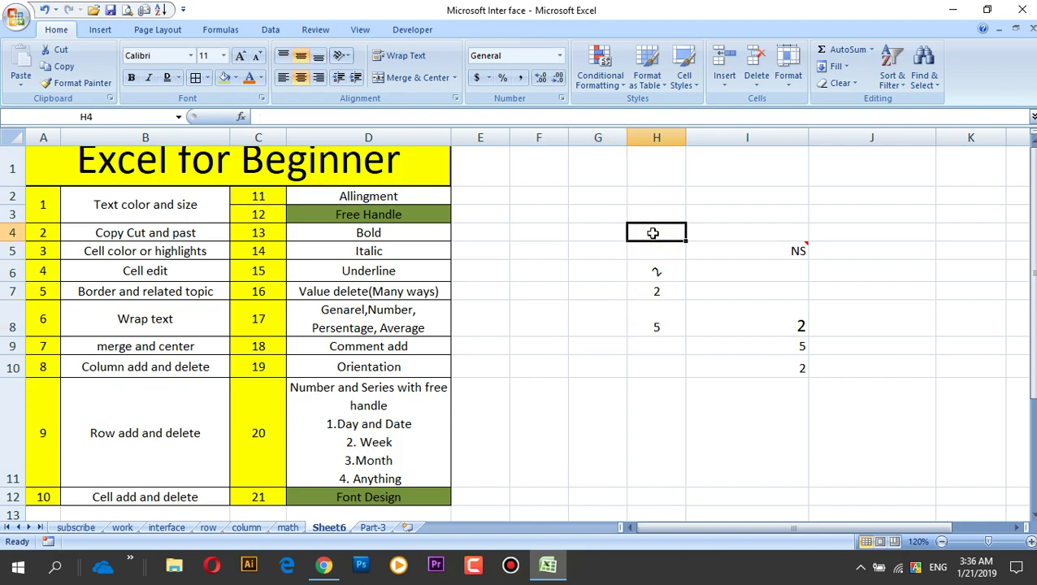
type("man")
left_click(682, 323)
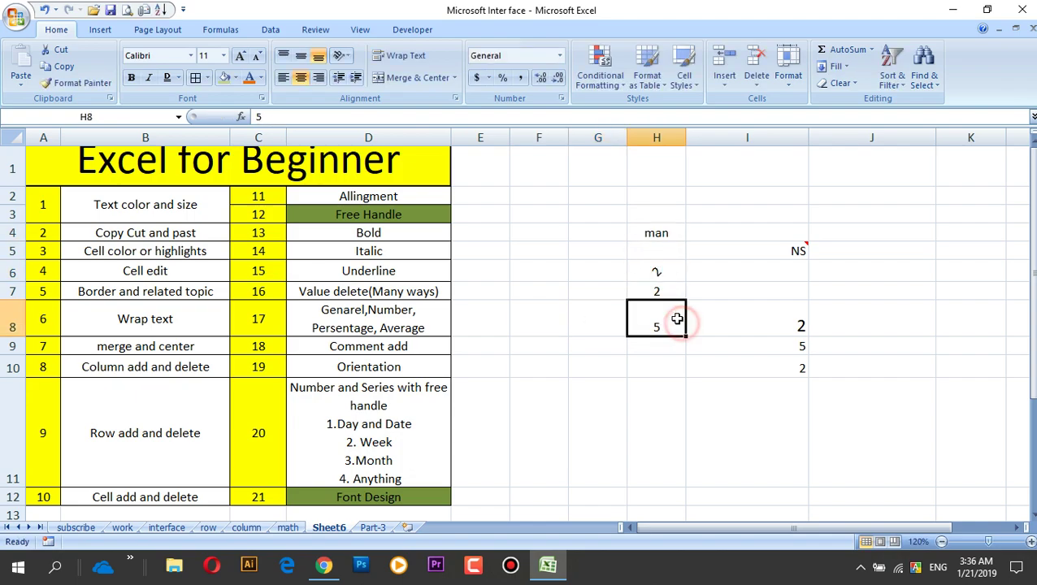
left_click(660, 231)
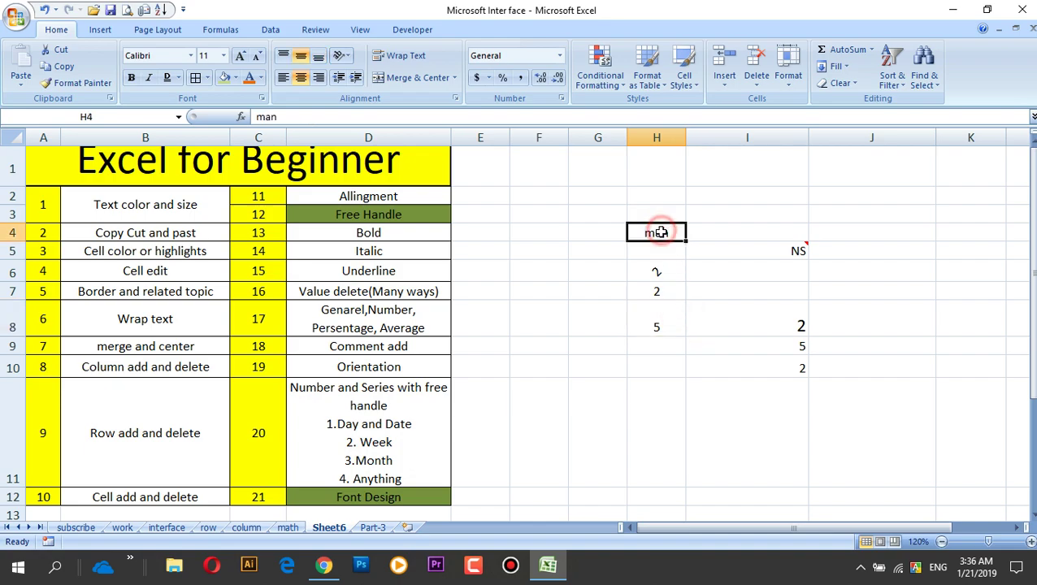
left_click(341, 55)
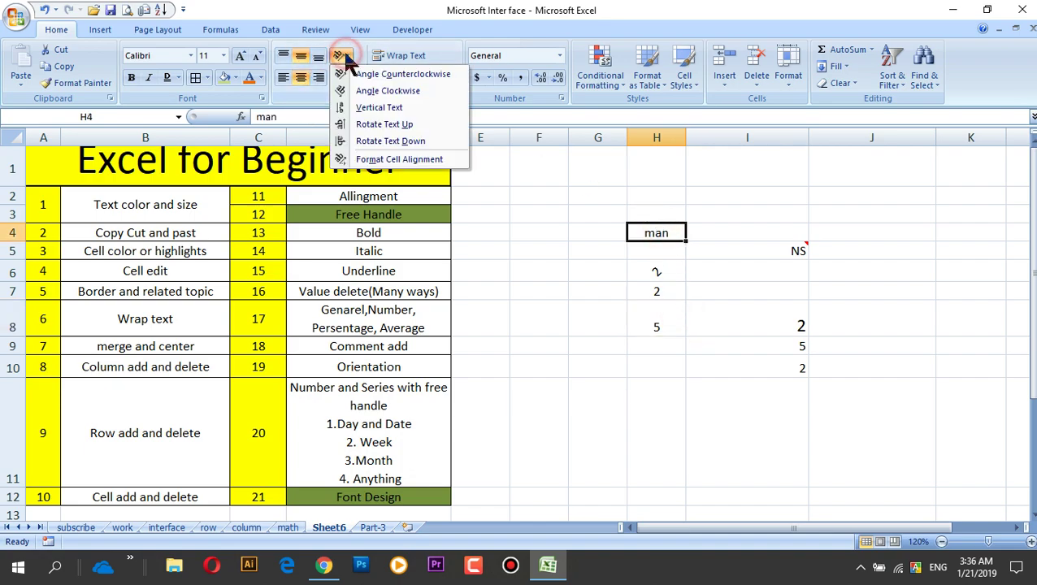
left_click(388, 114)
left_click(585, 291)
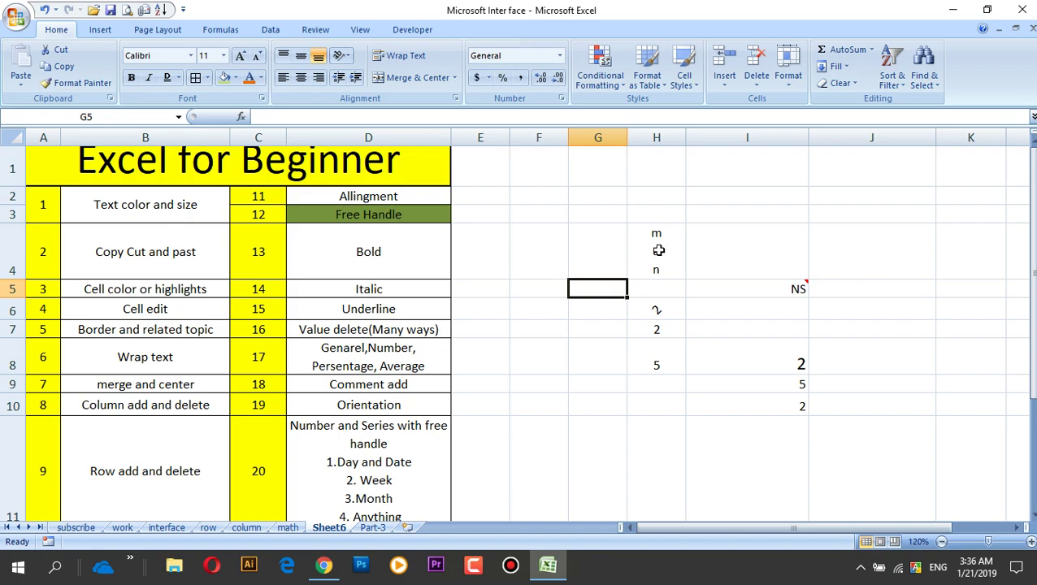
left_click(658, 251)
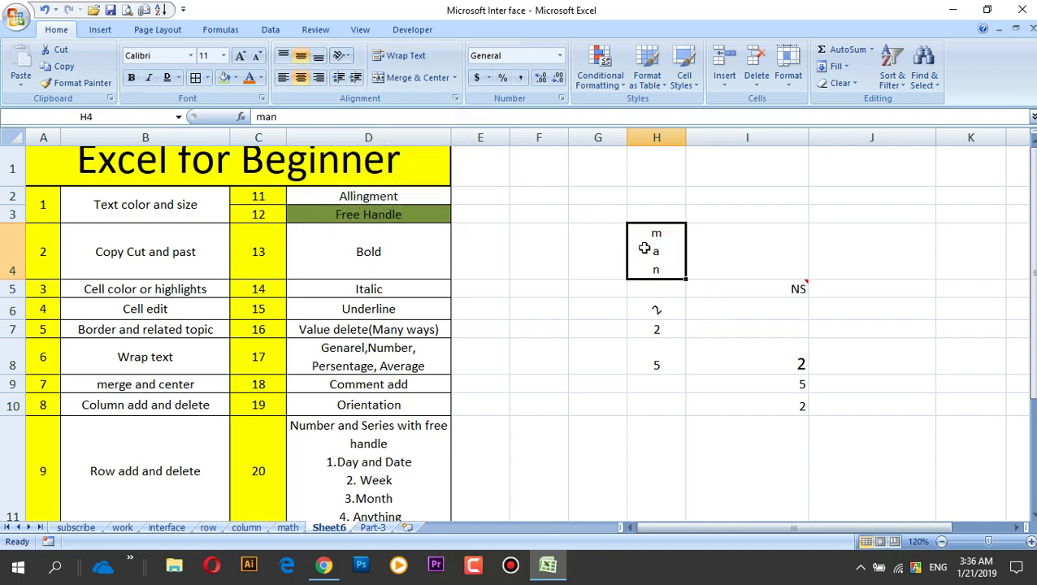
left_click(342, 55)
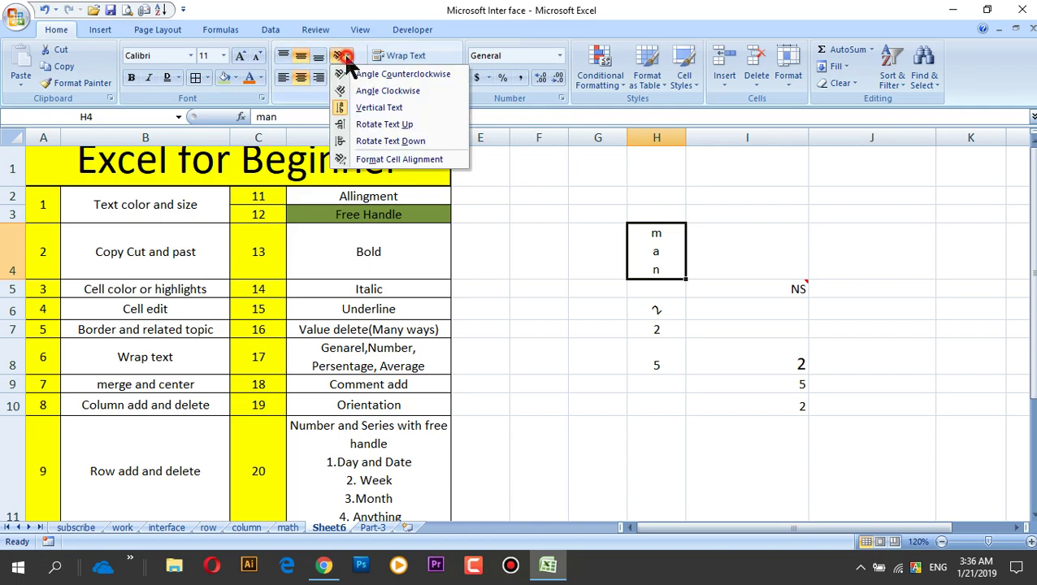
left_click(388, 108)
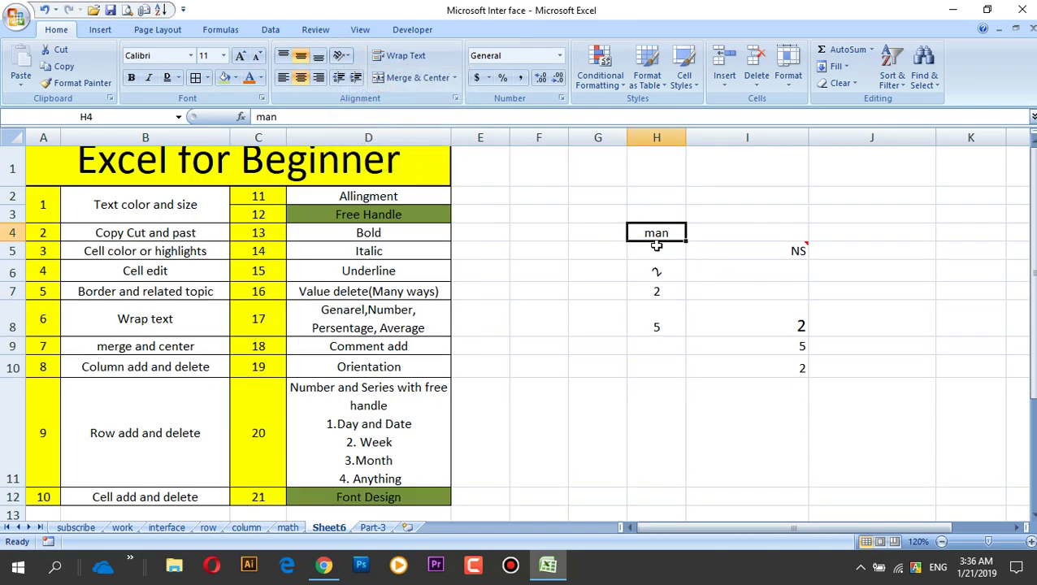
left_click(660, 270)
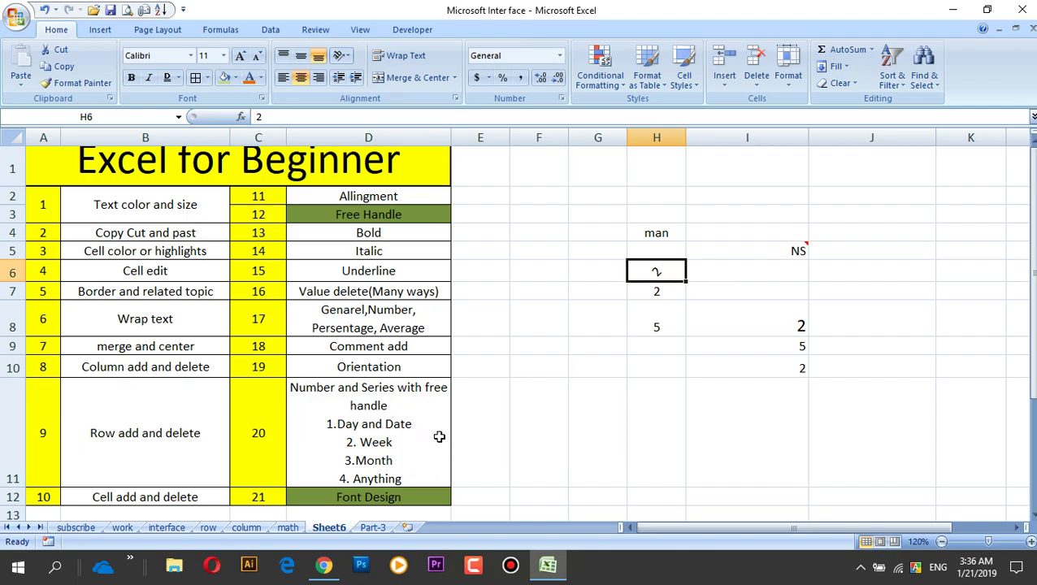
Delete the old test entries in H4:I10
left_click_drag(656, 232, 766, 387)
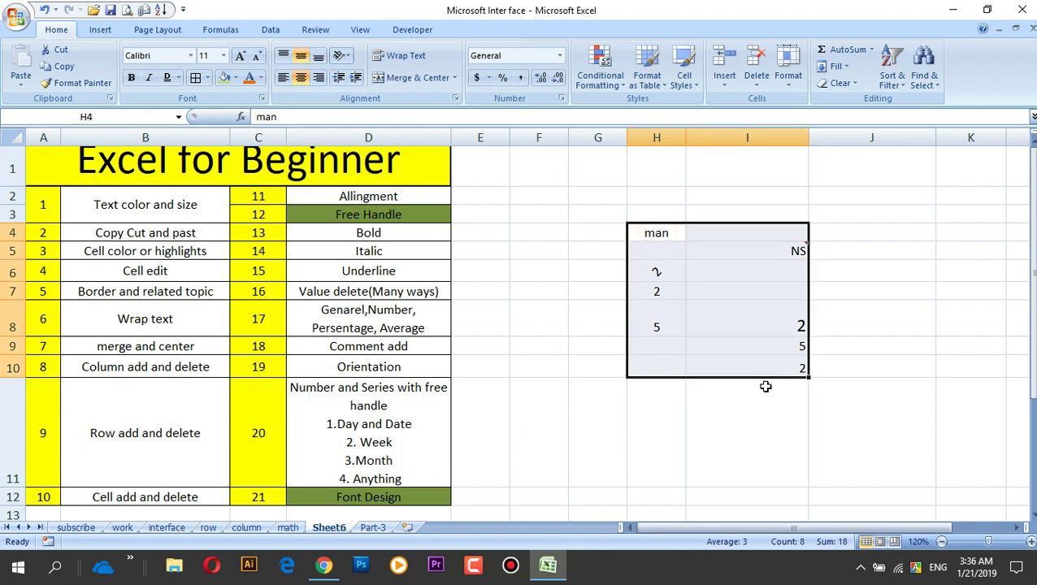
key("Delete")
left_click(578, 358)
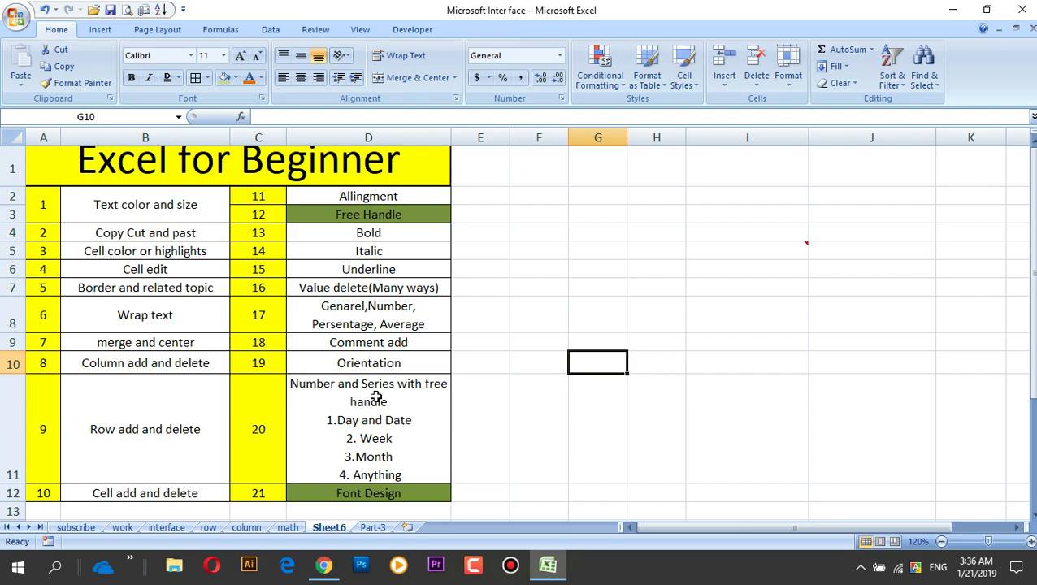
left_click(539, 390)
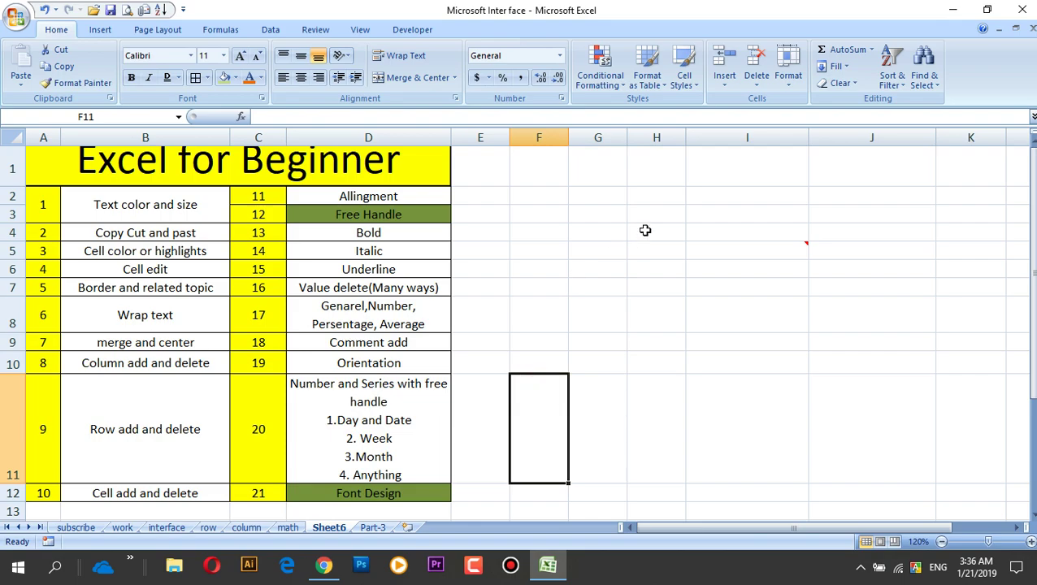
Enter 2, 3, 2, 4, 5, 6 down H3:H8 below H2
left_click(655, 195)
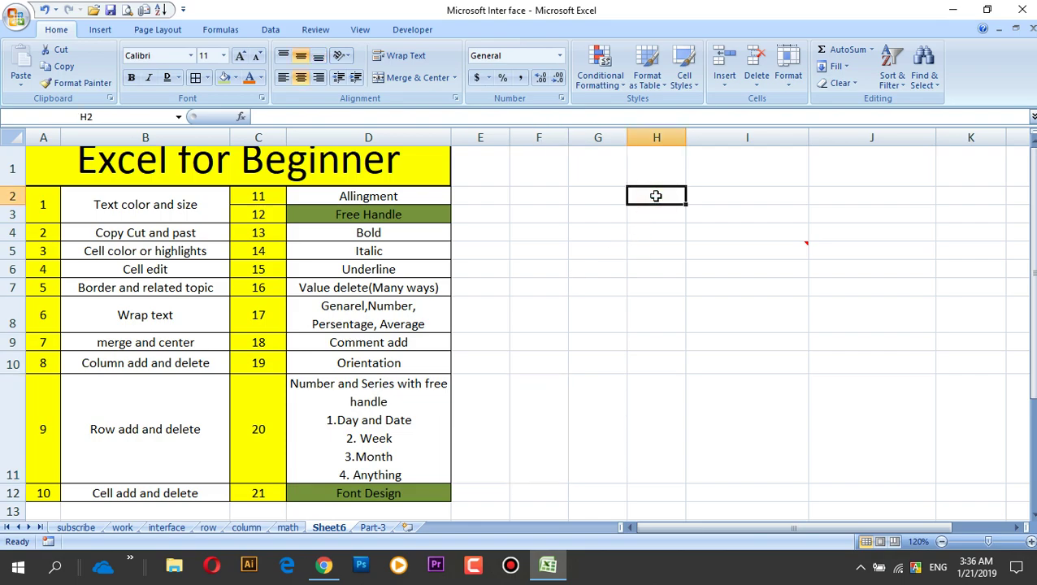
double_click(656, 196)
key("Return")
type("2")
key("Return")
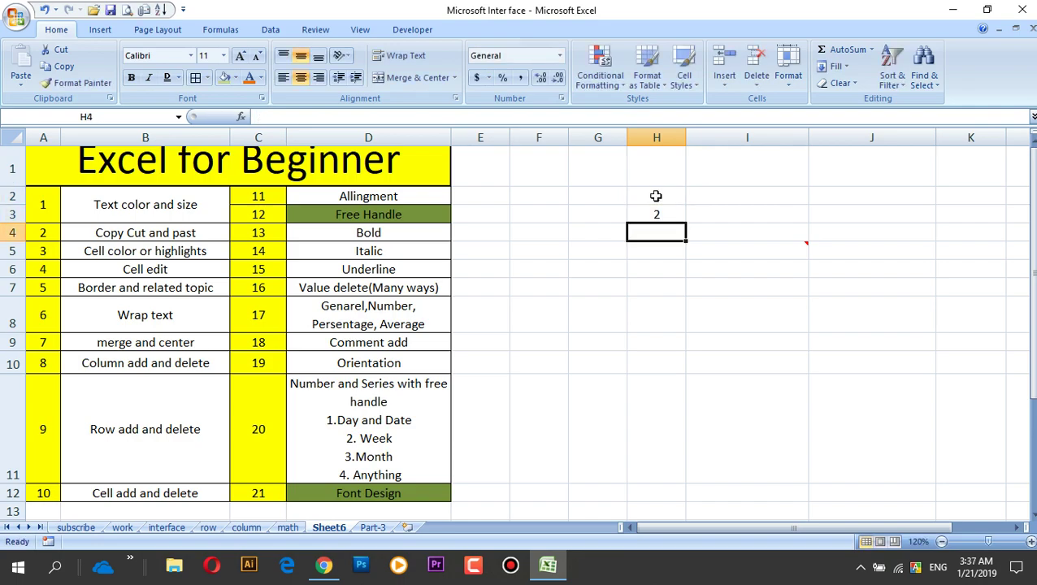
type("3")
key("Return")
type("2")
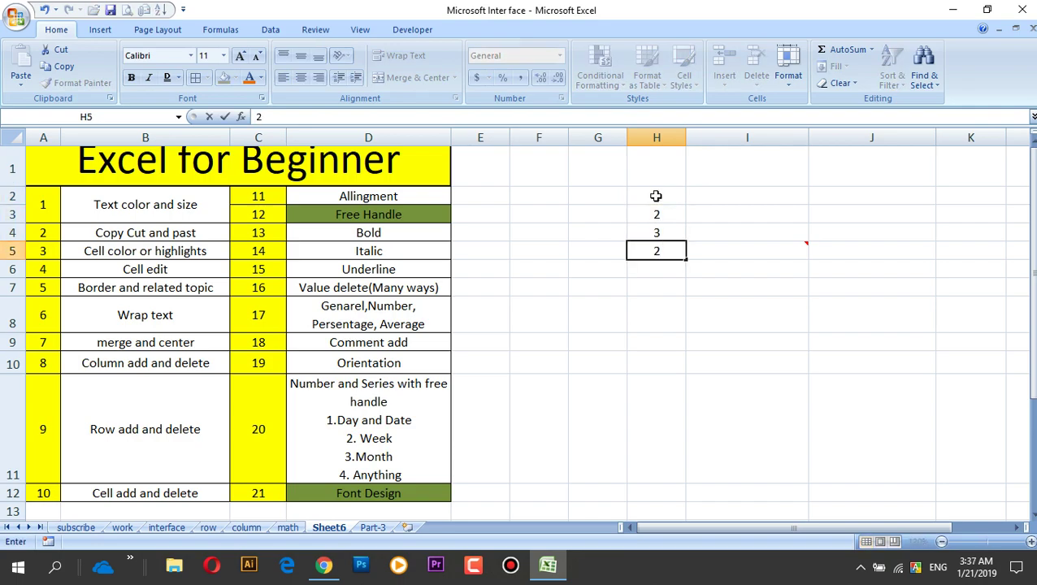
key("Return")
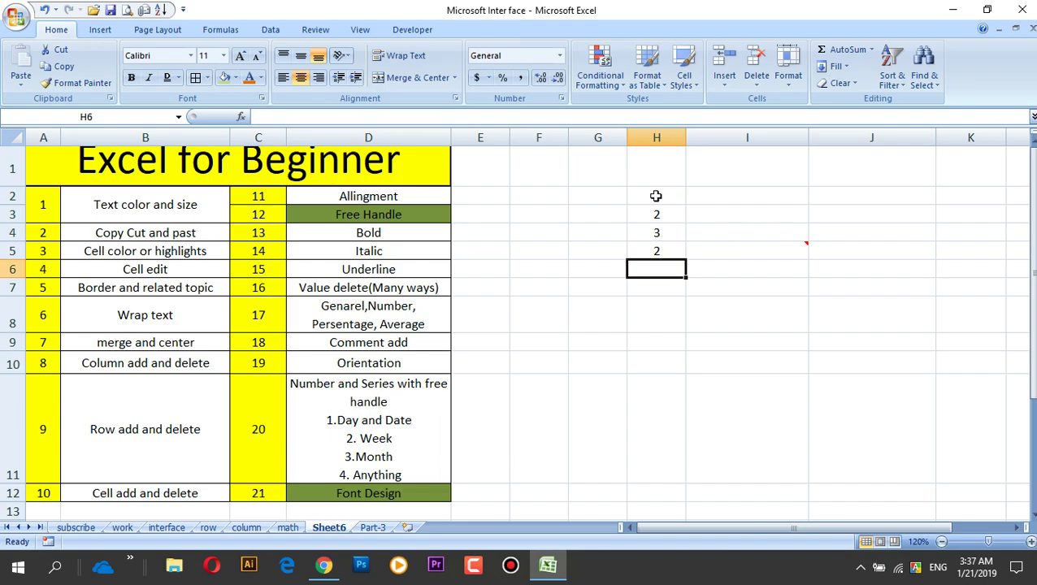
type("4")
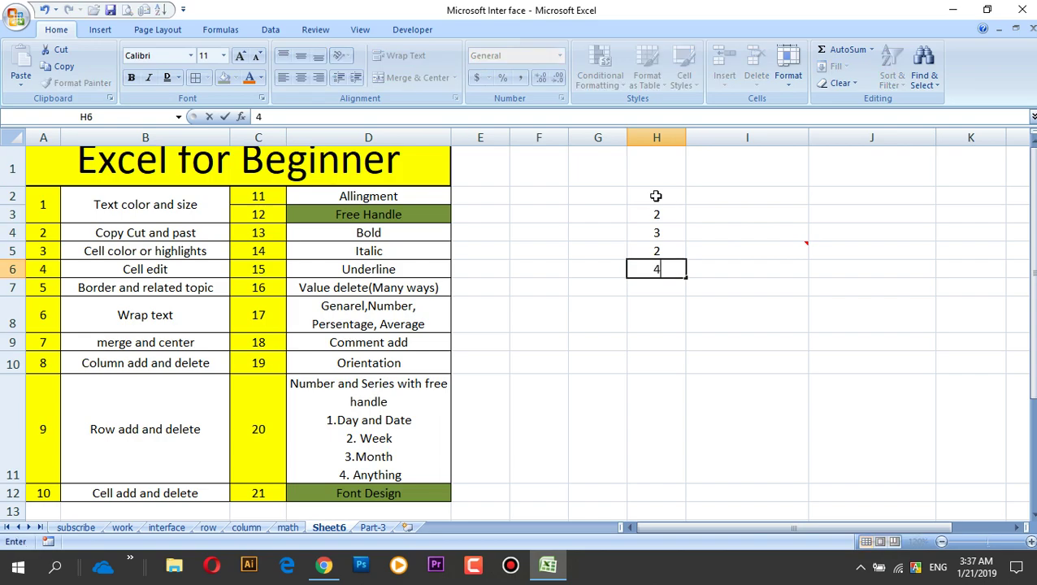
key("Return")
type("5")
key("Return")
type("6")
key("Return")
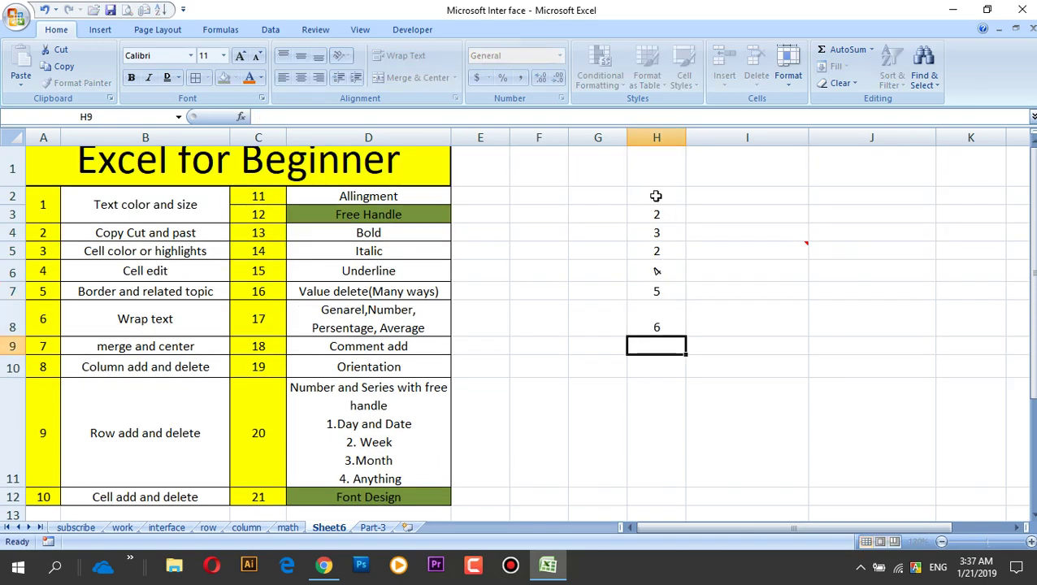
Turn off Angle Counterclockwise on H6 so the 4 stands upright
left_click_drag(673, 187, 669, 368)
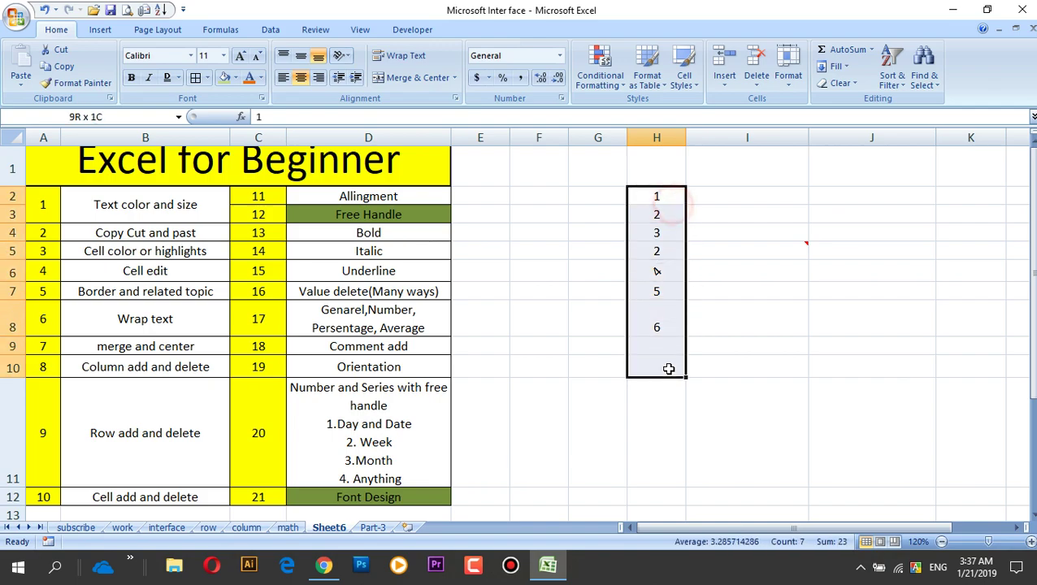
left_click(666, 274)
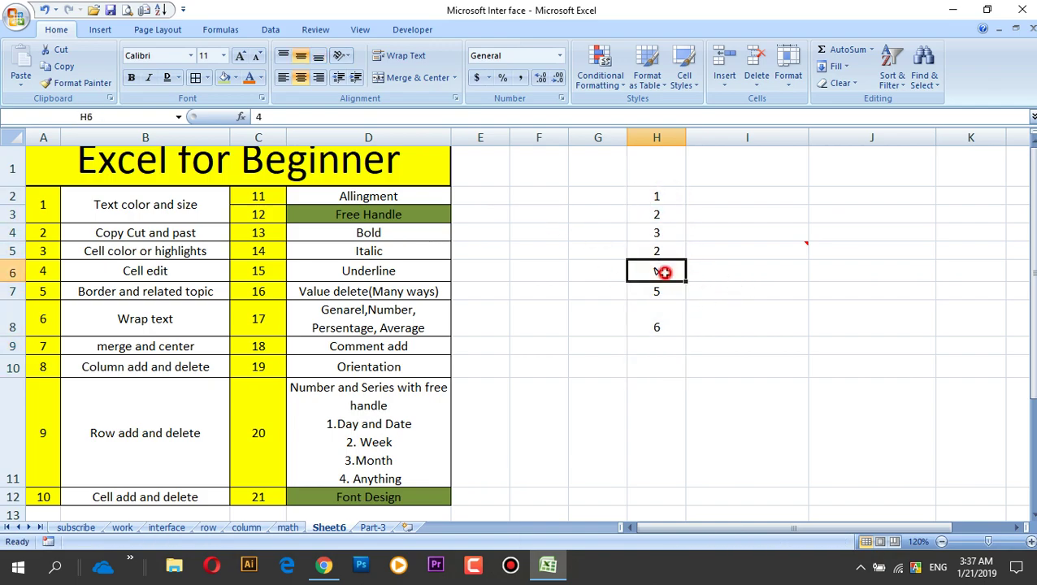
left_click(343, 55)
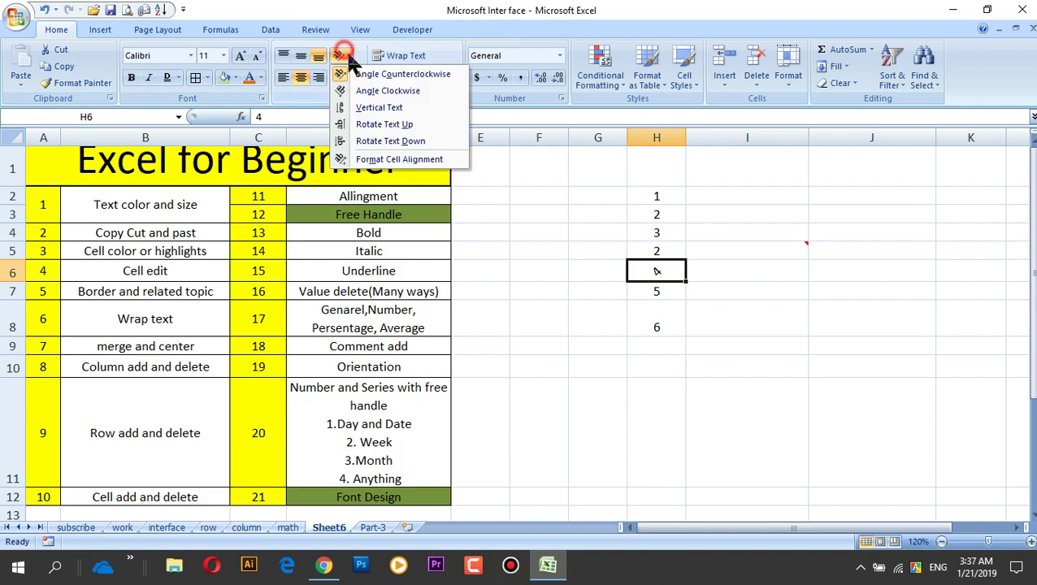
left_click(387, 74)
left_click(747, 305)
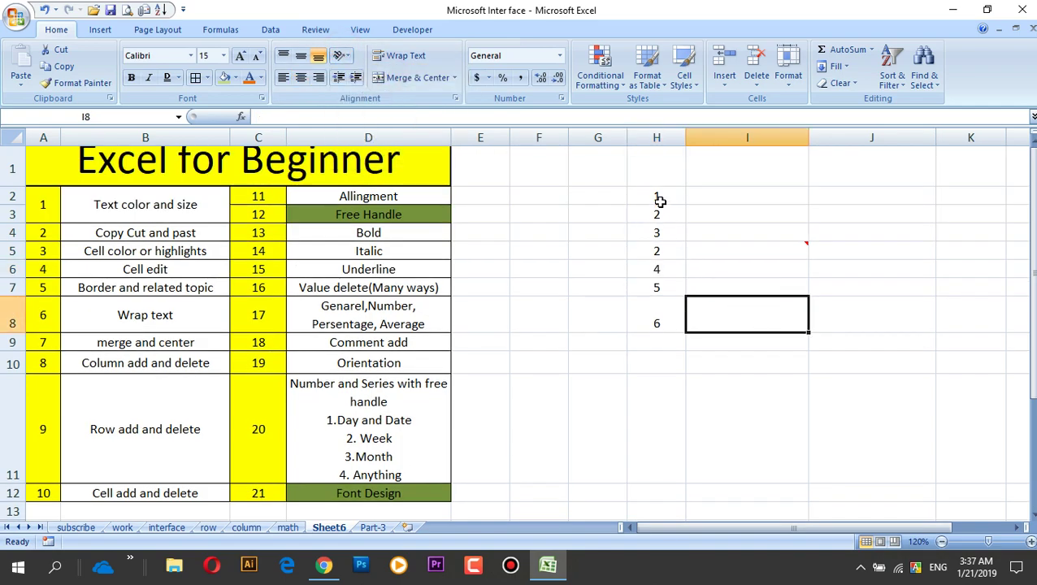
left_click_drag(660, 193, 671, 344)
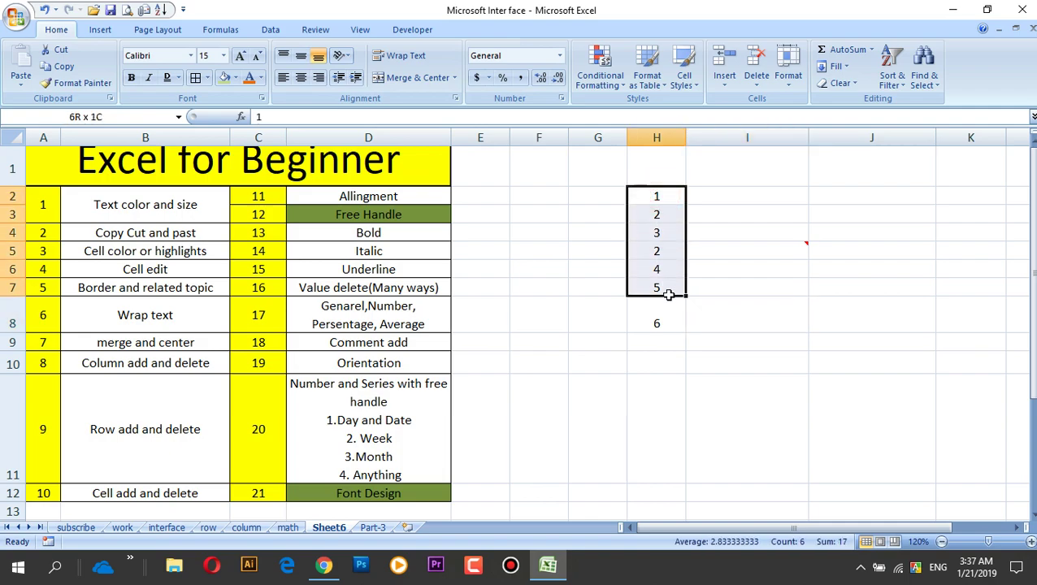
left_click(723, 229)
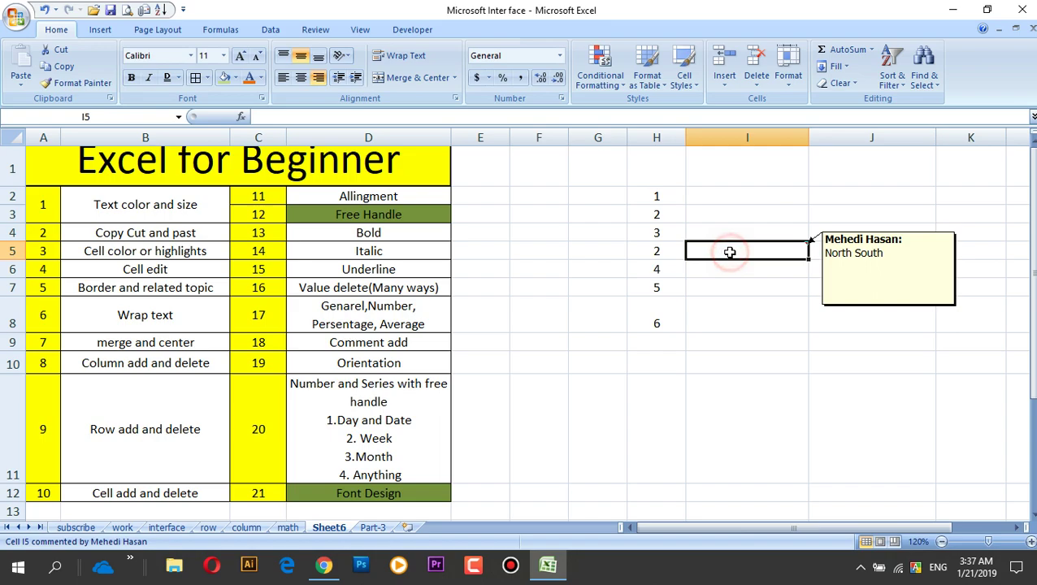
left_click(727, 299)
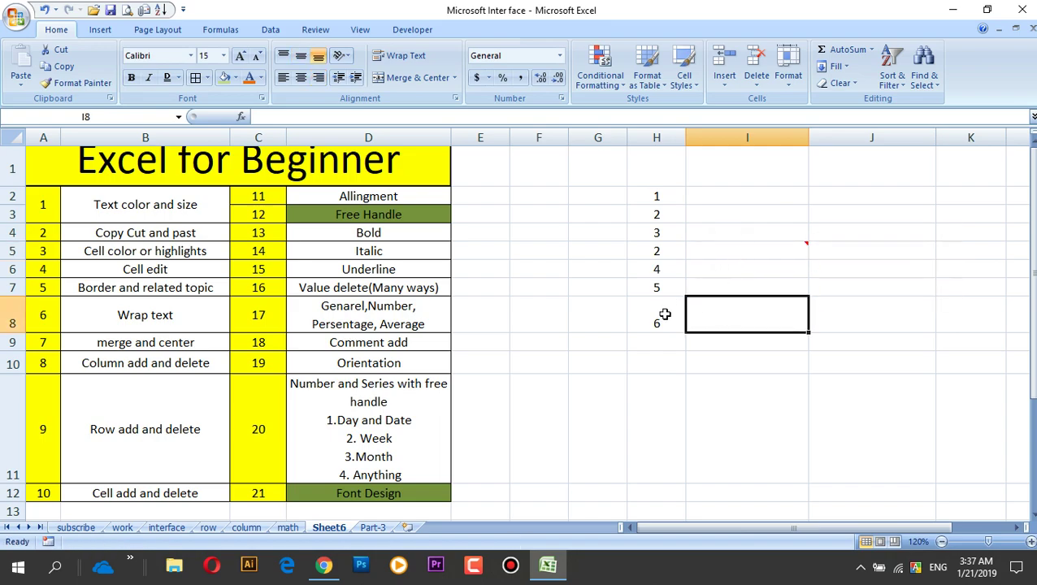
left_click(598, 195)
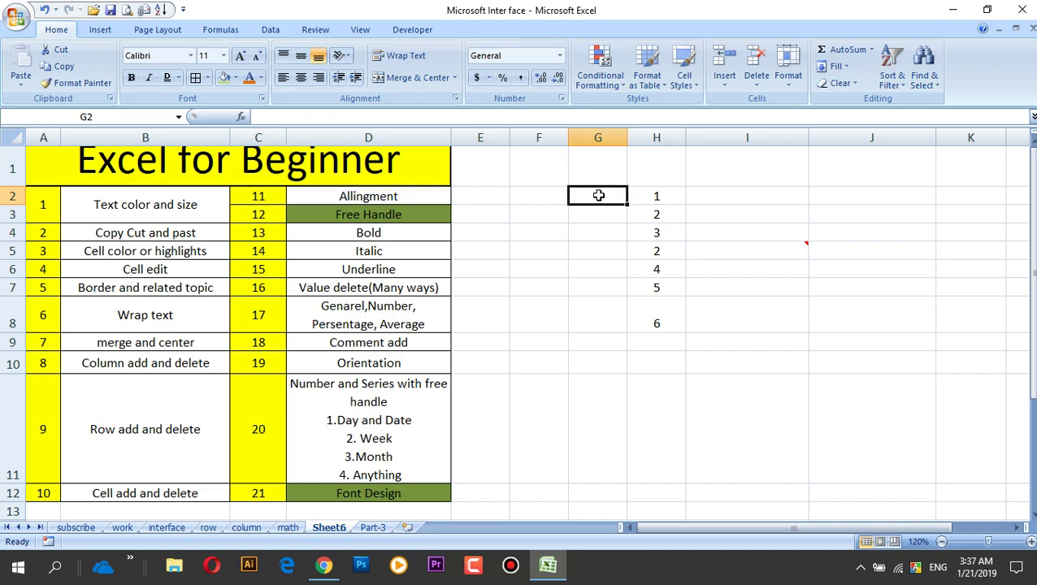
Enter 1 in G2 and 2 in G3, then select the pair G2:G3
type("1")
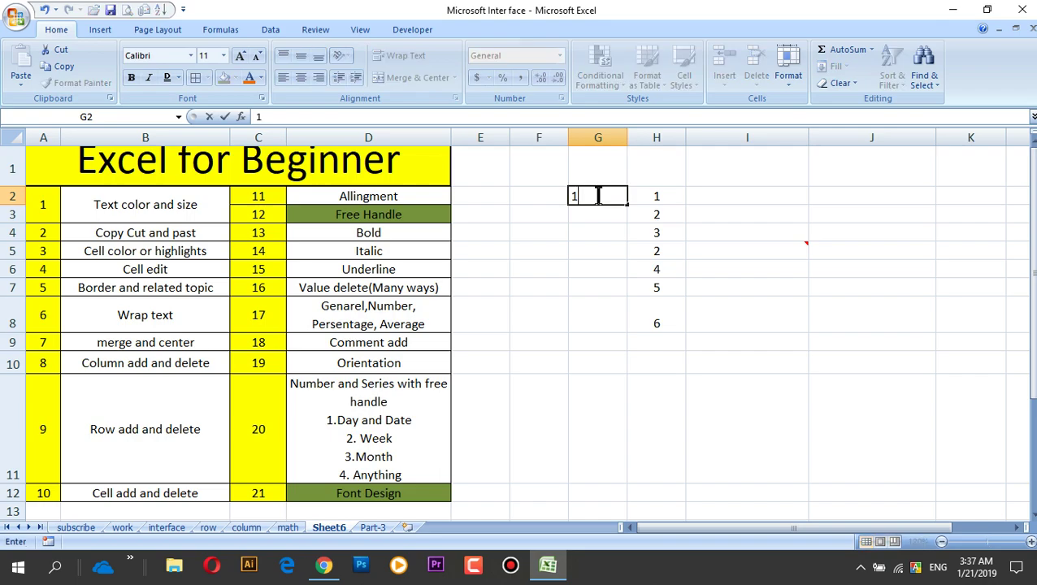
key("Return")
type("2")
key("Return")
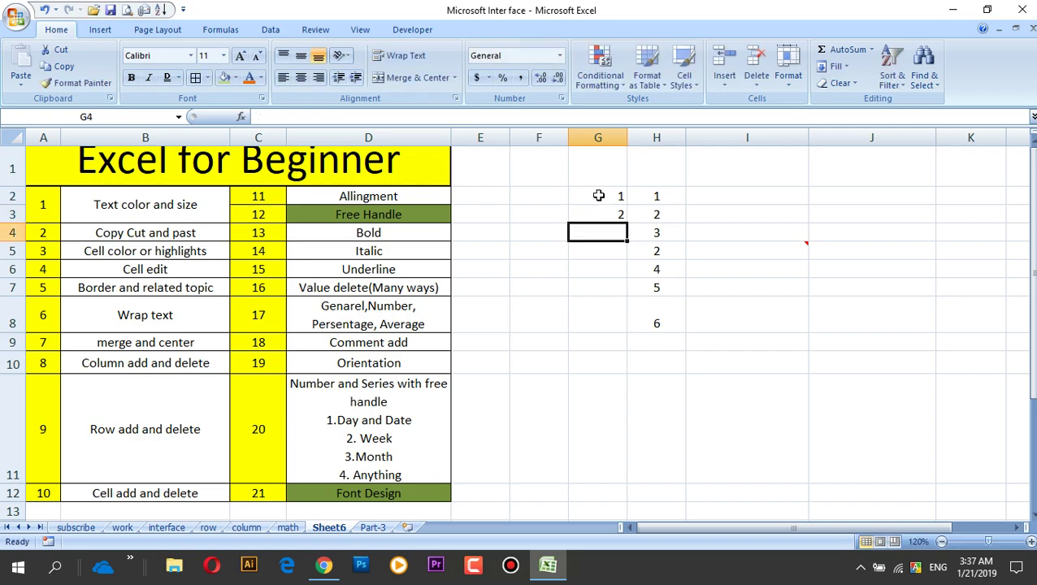
left_click(603, 196)
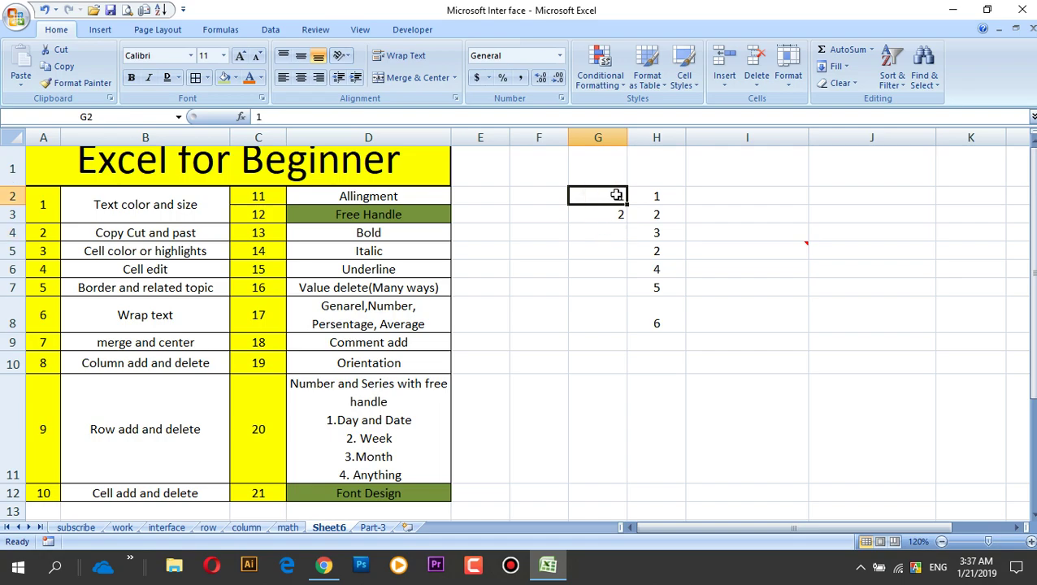
left_click_drag(617, 199, 619, 210)
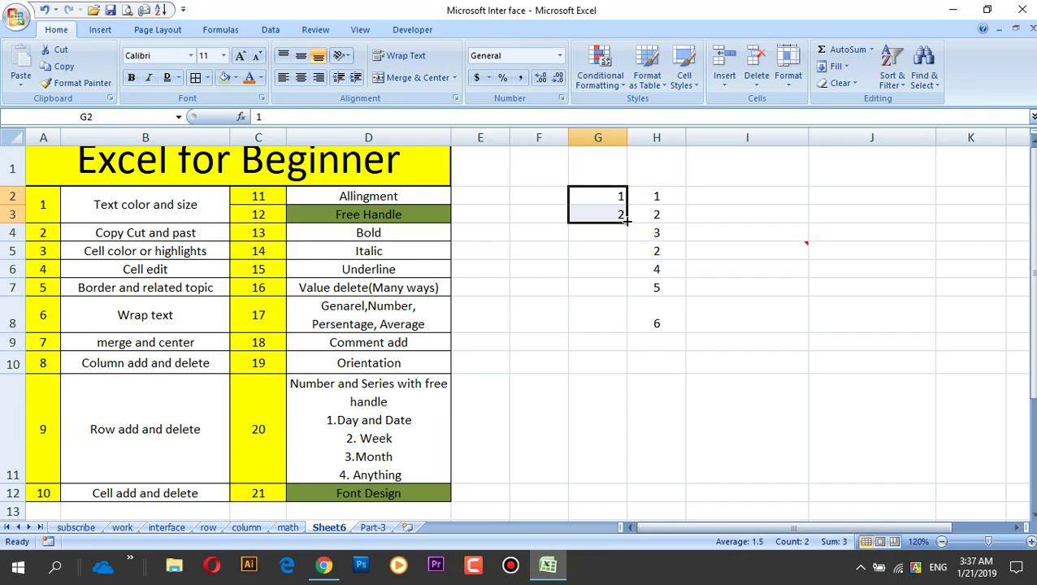
Extend the 1, 2 series further down column G, then undo that fill
left_click_drag(627, 220, 619, 392)
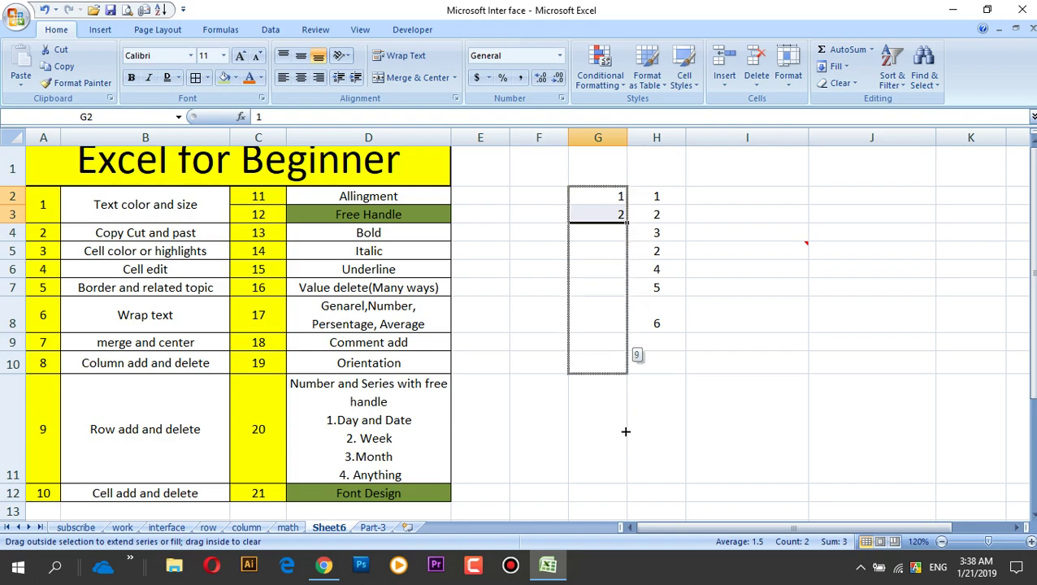
mouse_move(626, 432)
left_mouse_down()
mouse_move(620, 504)
mouse_move(617, 478)
left_mouse_up()
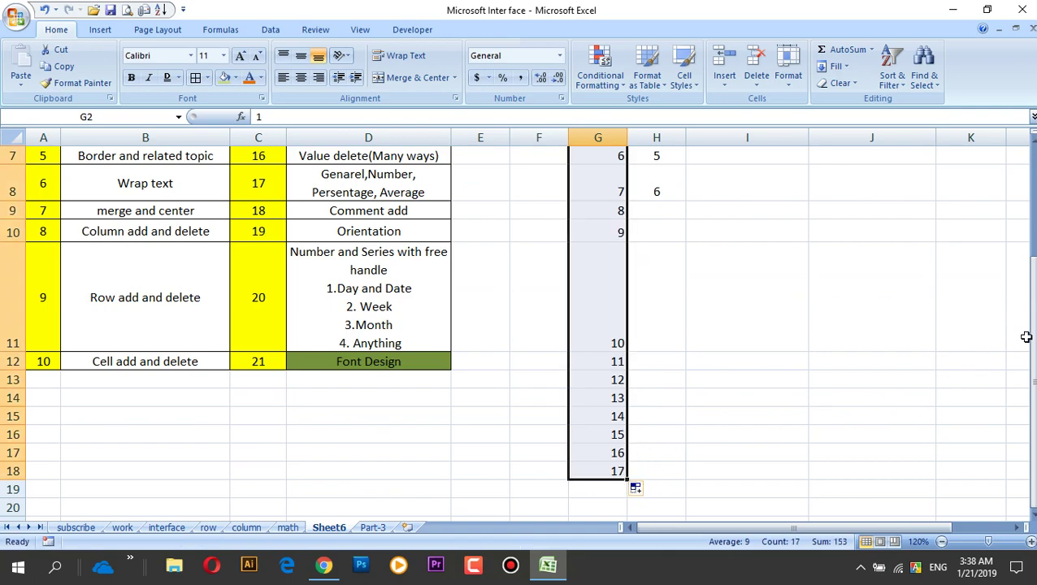
left_click_drag(1034, 342, 1032, 339)
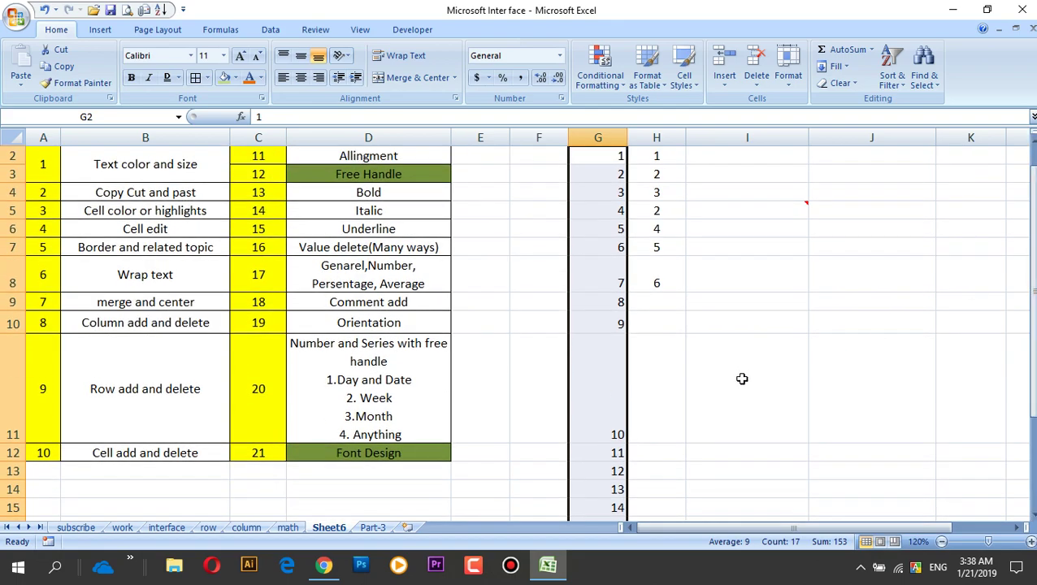
key("ctrl+z")
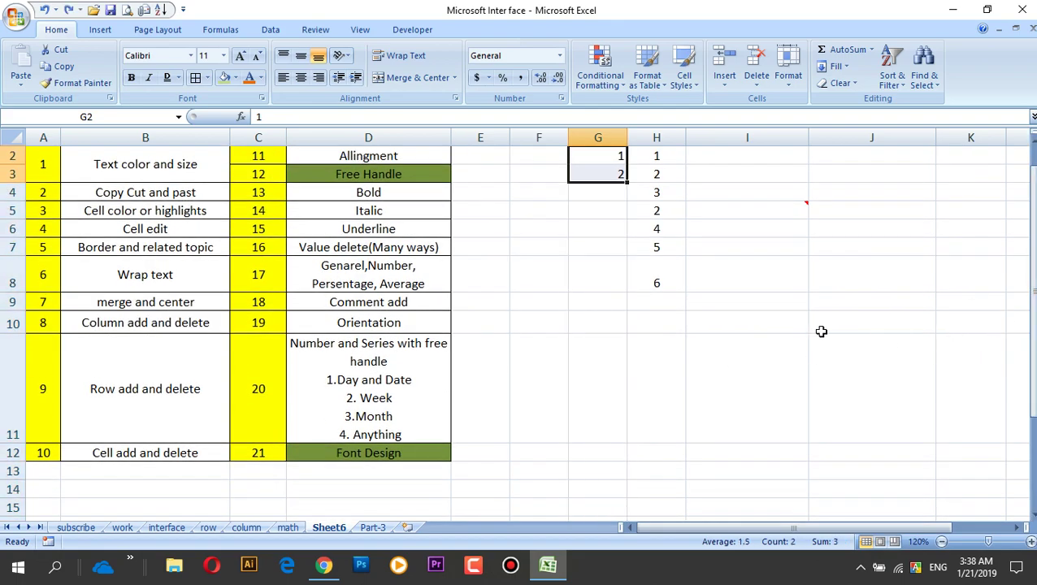
left_click_drag(1032, 293, 1032, 285)
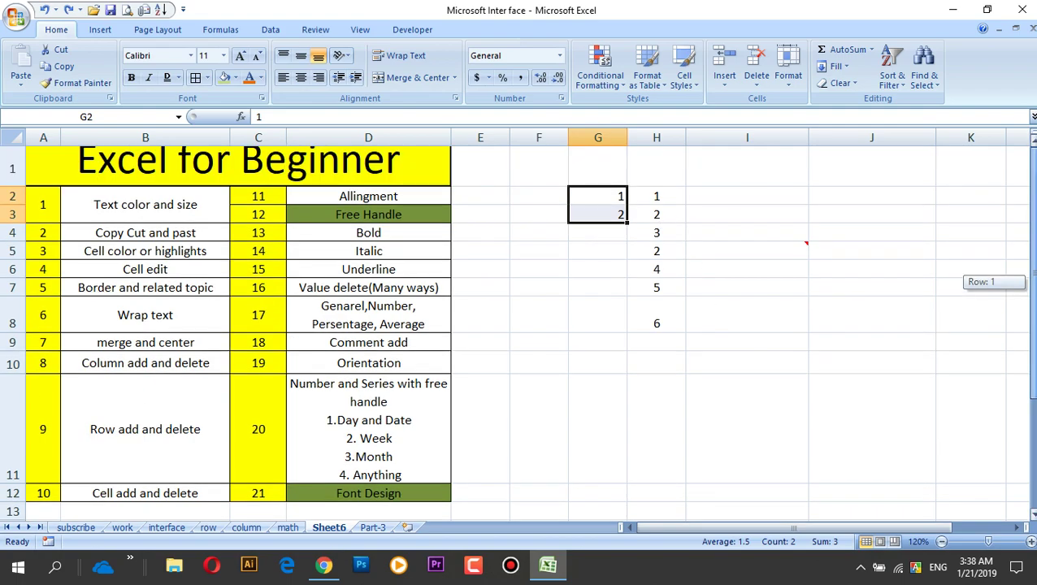
left_click(741, 195)
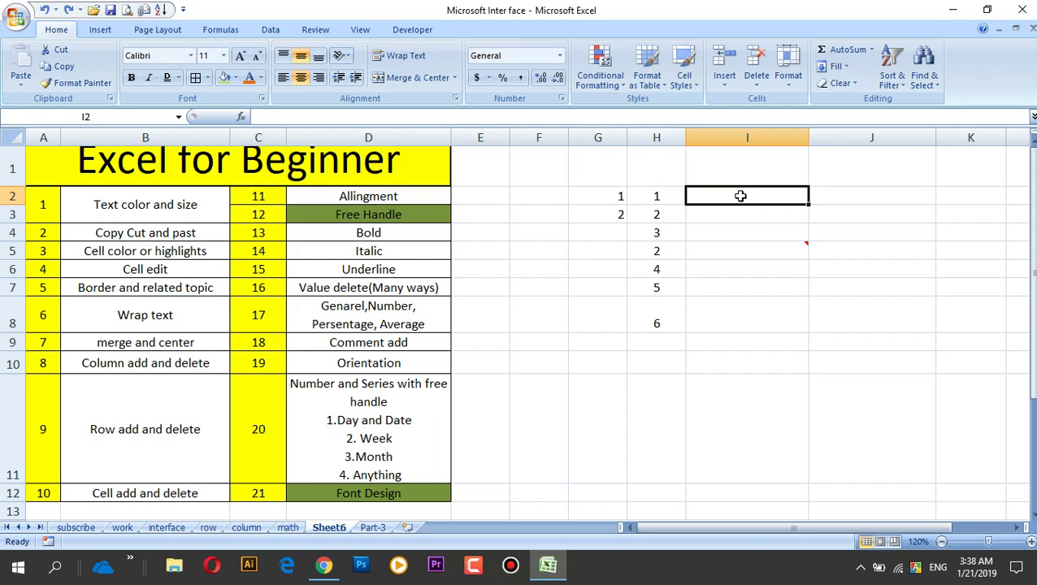
Fill column G from the 1, 2 pair with 1 through 41, then undo it
left_click_drag(615, 196, 616, 535)
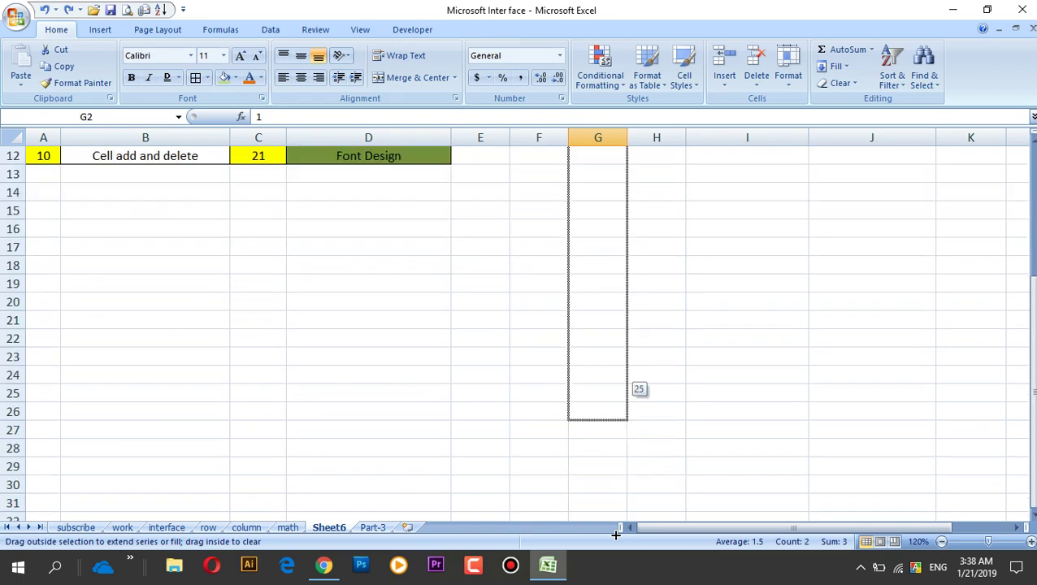
left_click_drag(616, 535, 615, 508)
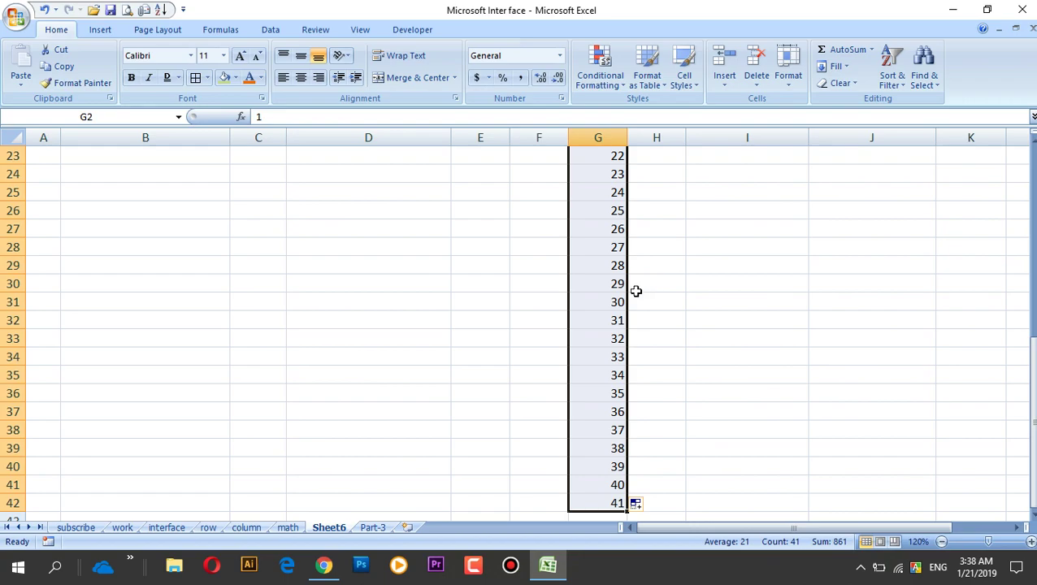
key("ctrl+z")
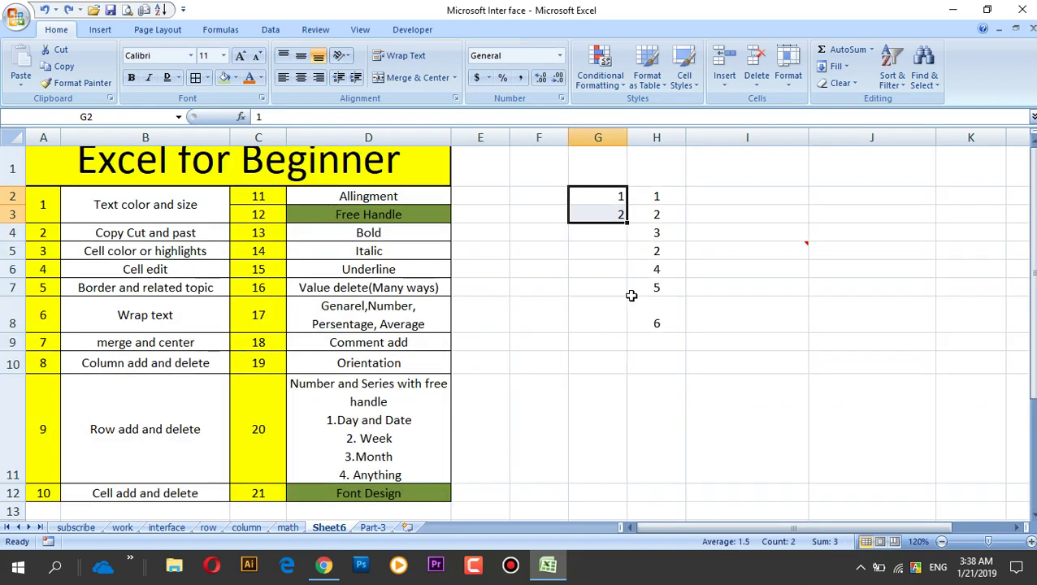
left_click(558, 283)
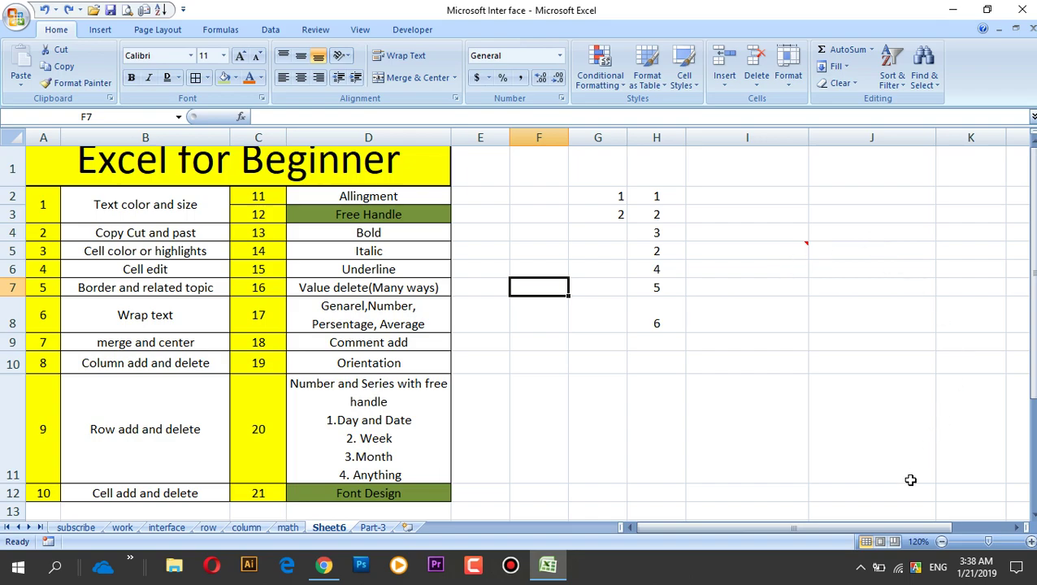
left_click_drag(849, 529, 891, 502)
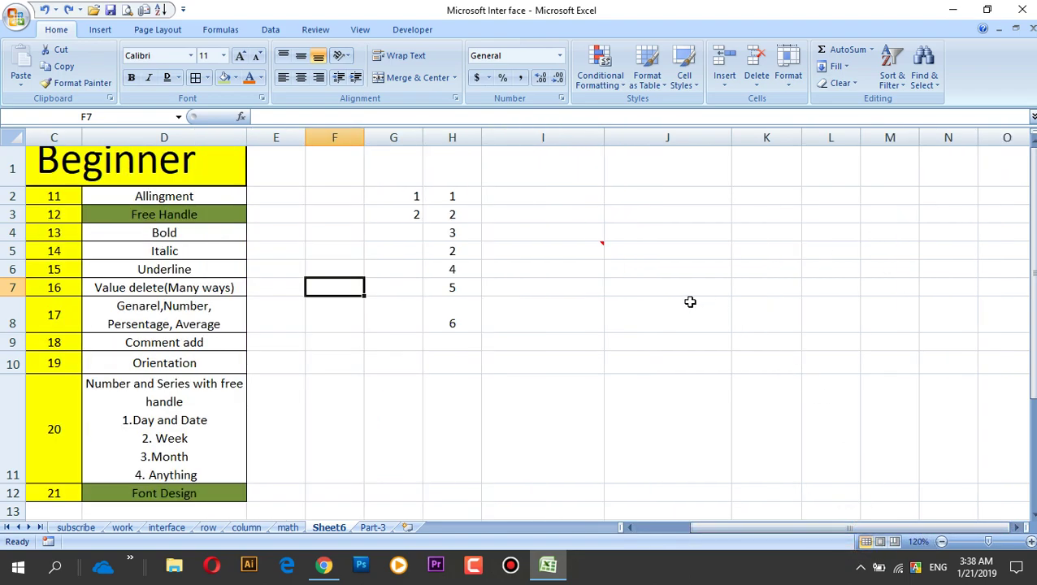
Enter 1, 2 and 3 into J2, J3 and J4, then reselect J2
left_click(667, 199)
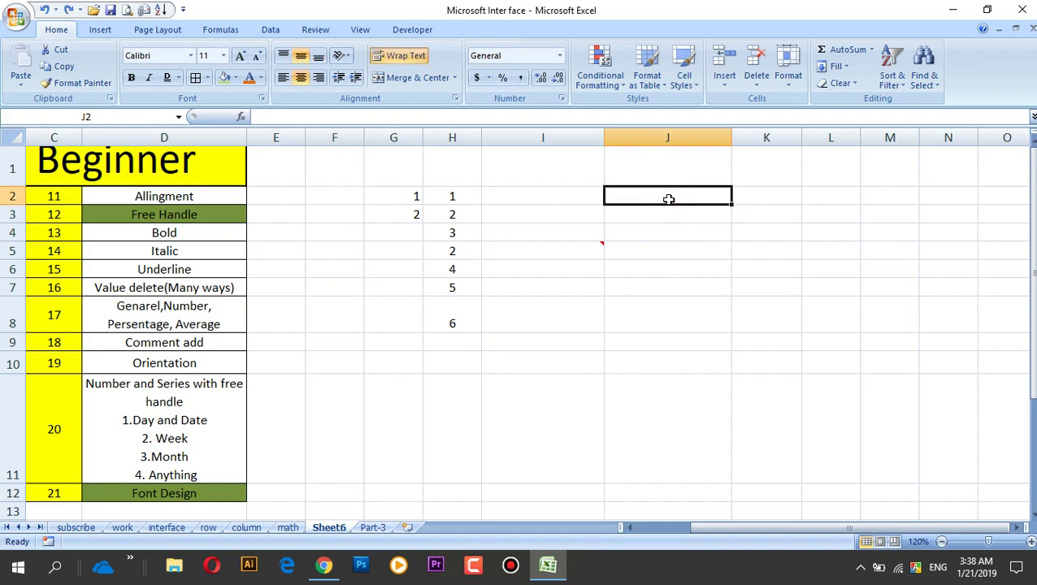
double_click(668, 199)
key("Return")
type("2")
key("Return")
type("3")
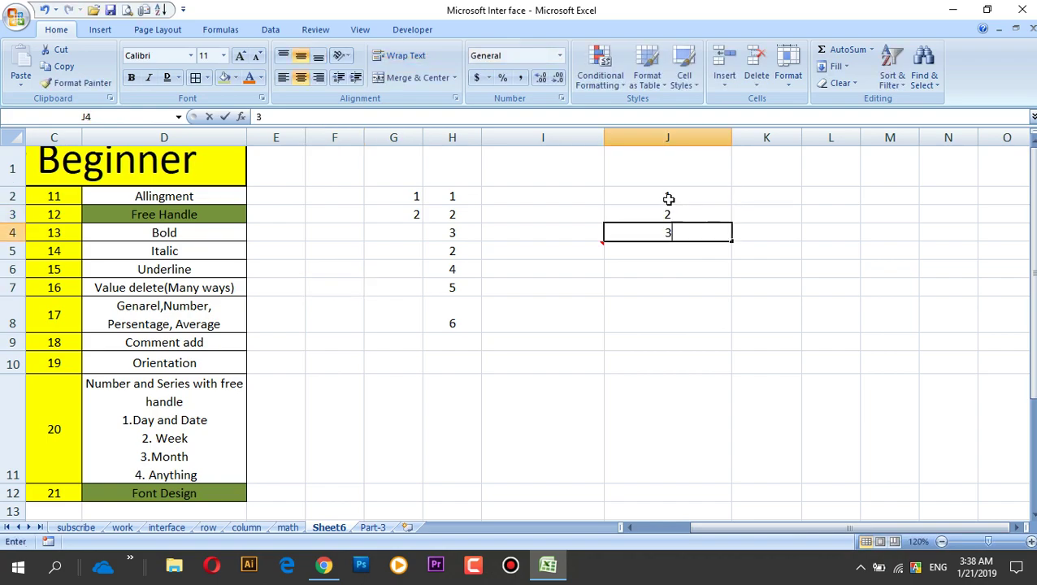
key("Return")
left_click(688, 268)
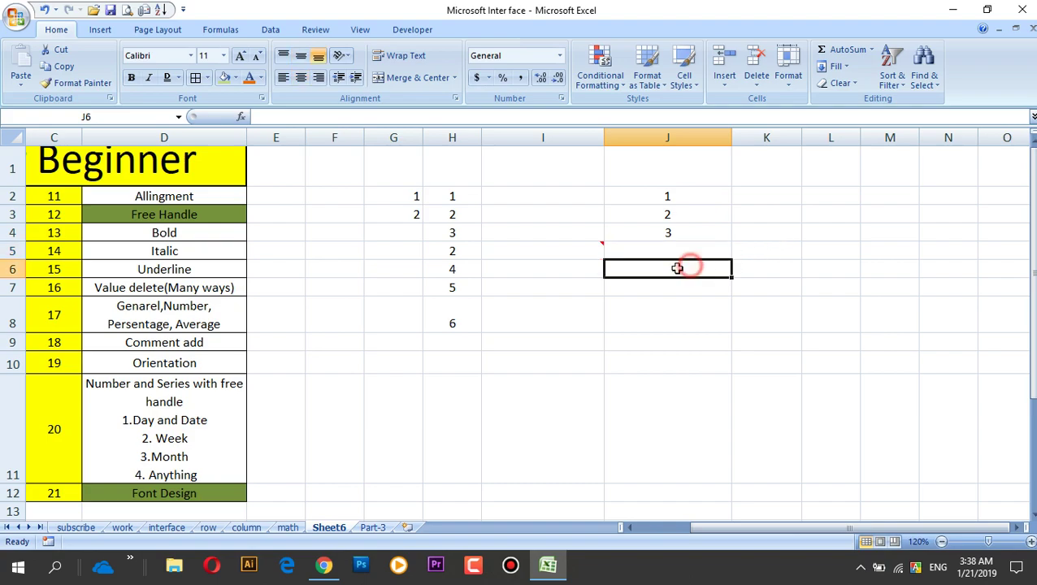
left_click(680, 199)
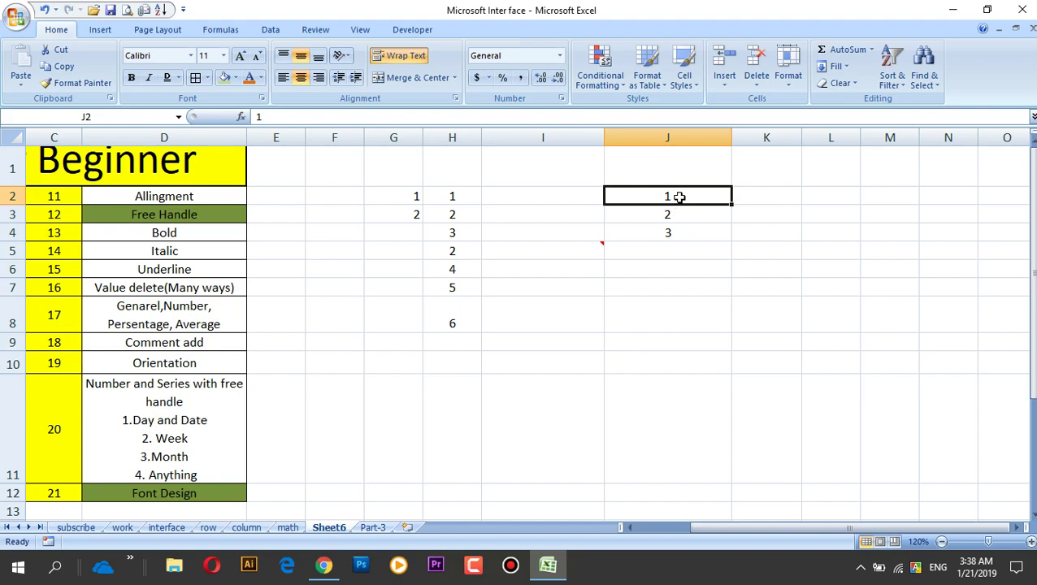
left_click(681, 238)
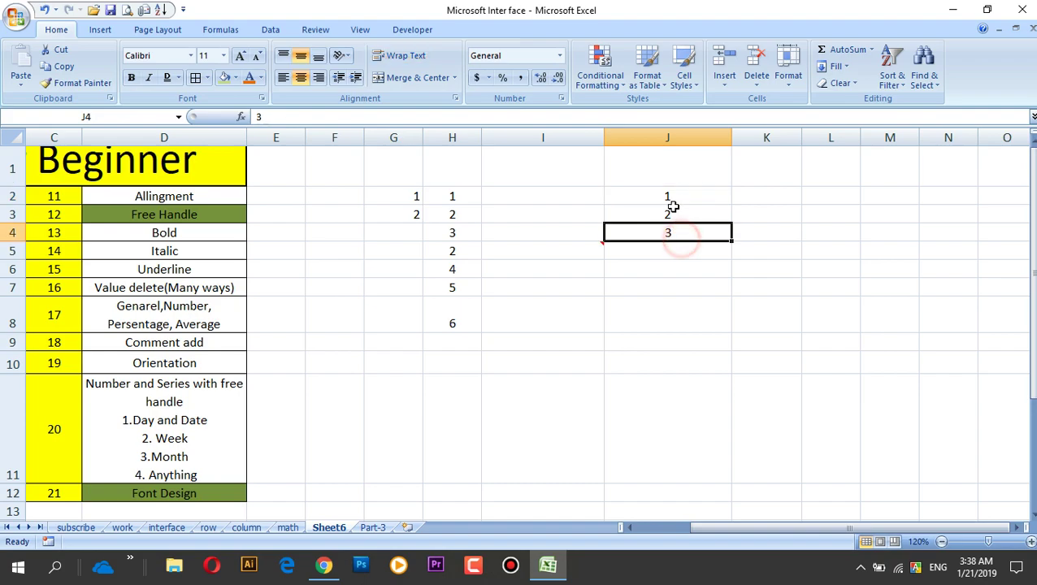
left_click(671, 201)
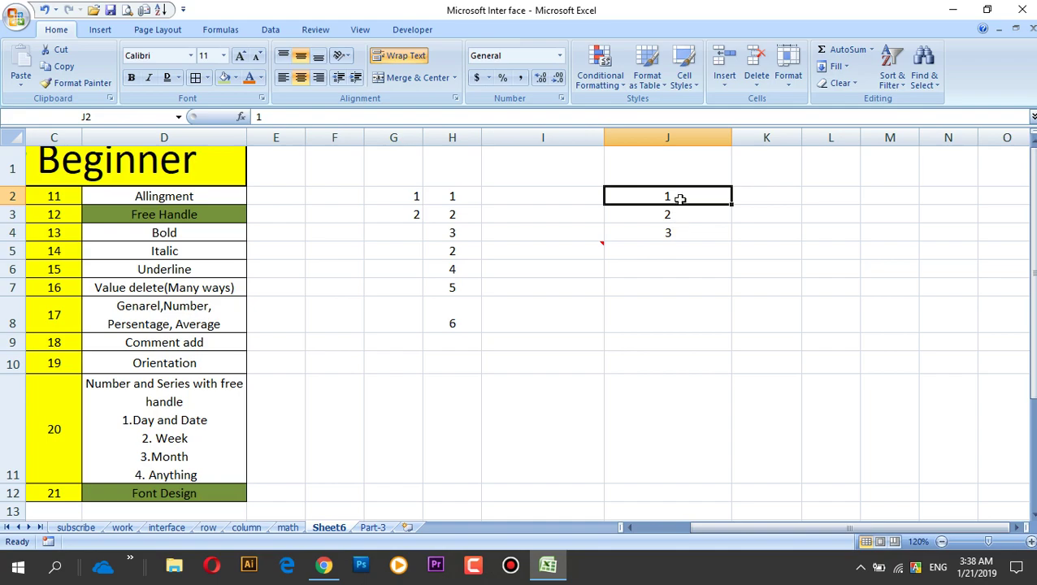
Use Fill > Series to fill row 2 from J2 linearly, step 1, stop value 500
left_click(843, 68)
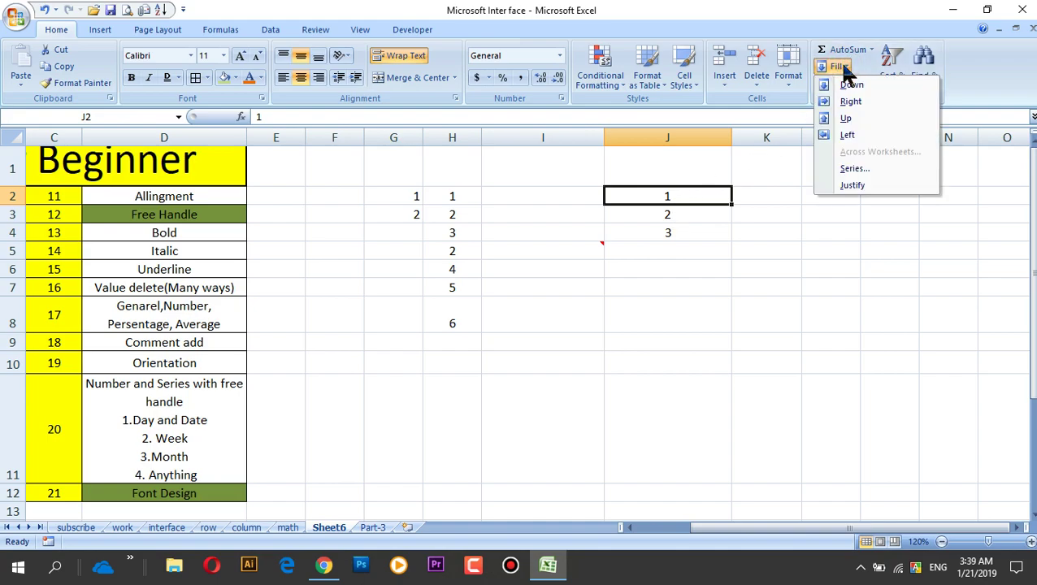
left_click(856, 171)
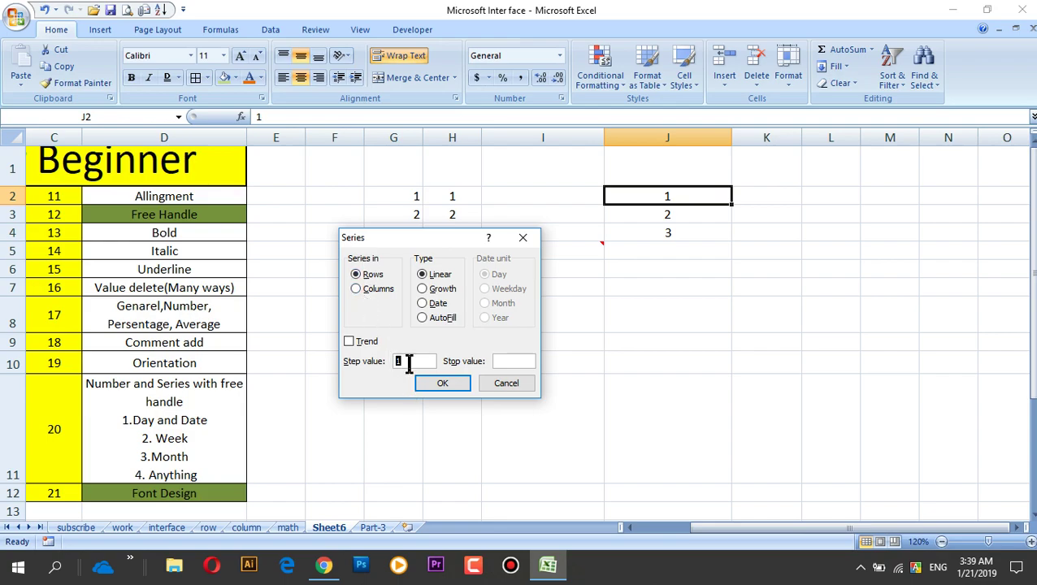
left_click(507, 361)
left_click(443, 385)
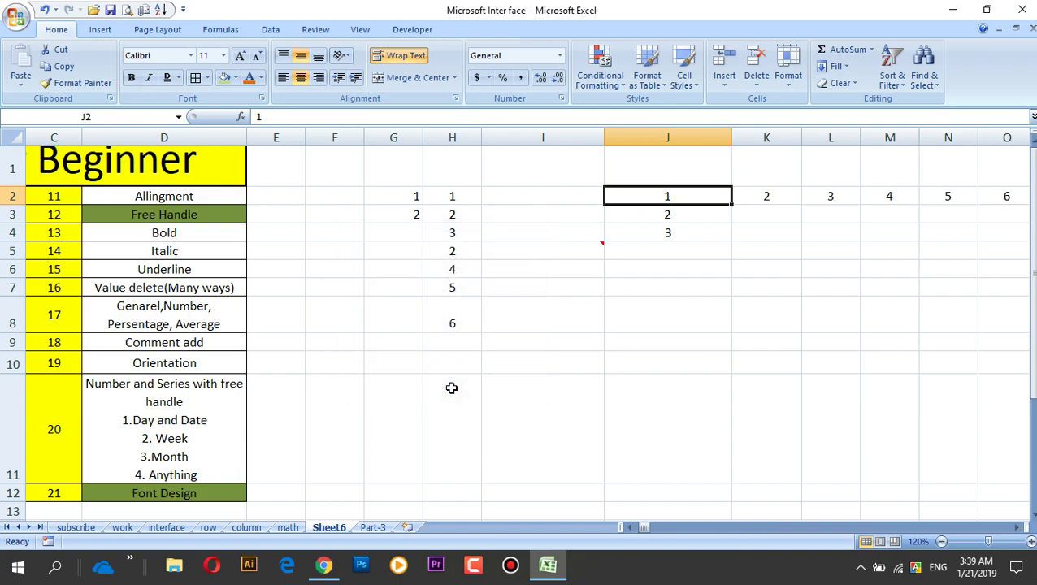
mouse_move(642, 529)
left_mouse_down()
mouse_move(1008, 545)
mouse_move(796, 532)
left_mouse_up()
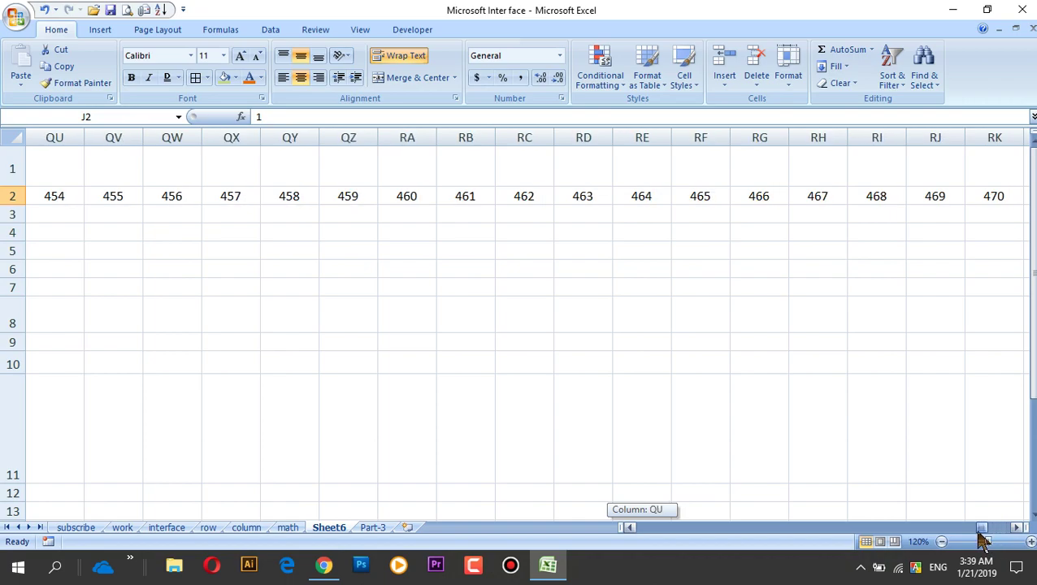
Undo the earlier column G fill and the extra entries in K2 and J4
left_click_drag(709, 521, 637, 527)
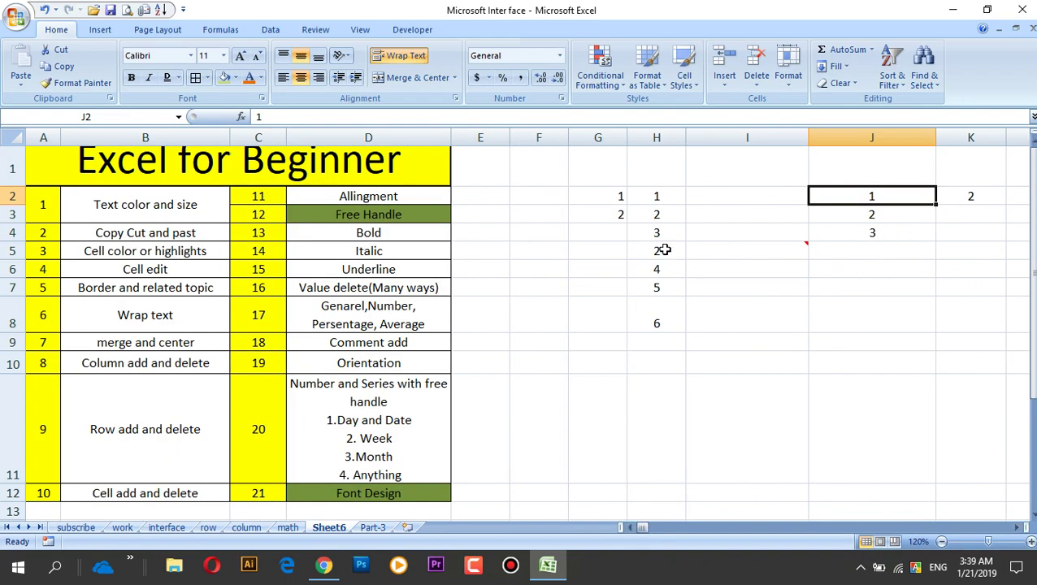
left_click_drag(614, 196, 630, 365)
key("ctrl+z")
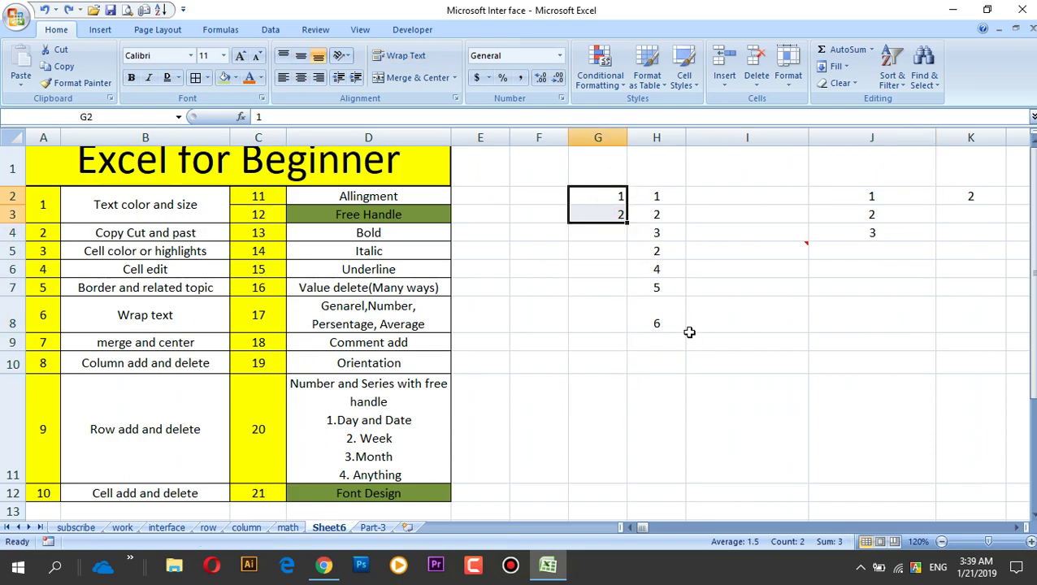
key("ctrl+z")
key("ctrl+z")
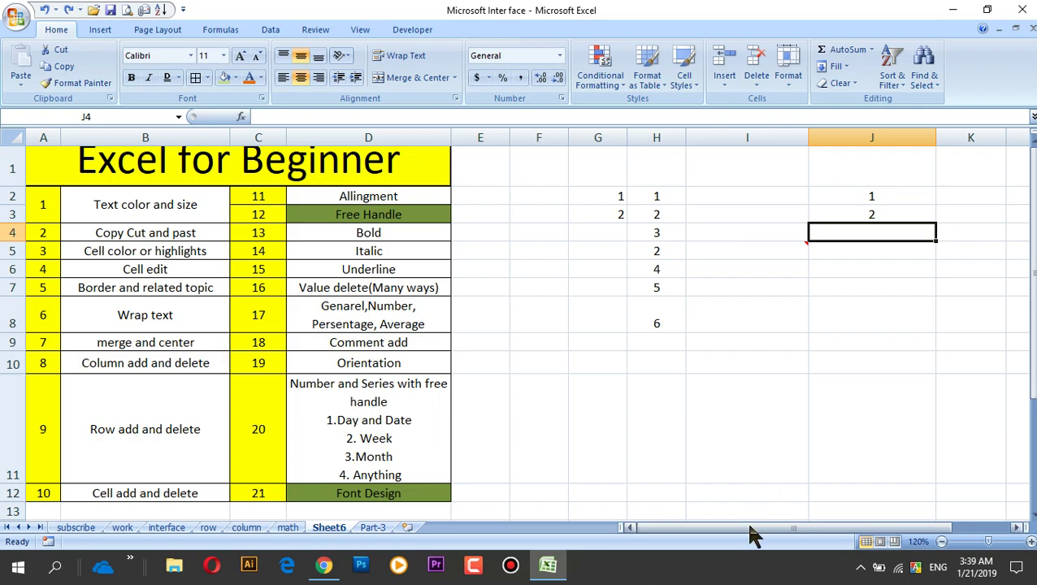
left_click_drag(752, 529, 795, 532)
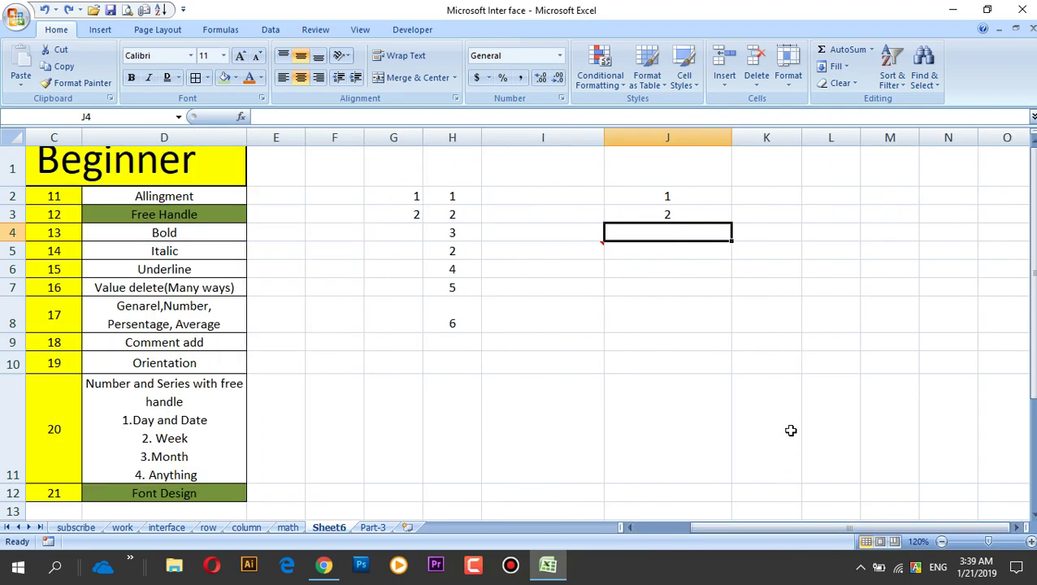
Fill row 2 from J2 with a step-2 series stopping at 50, then undo it
left_click(678, 201)
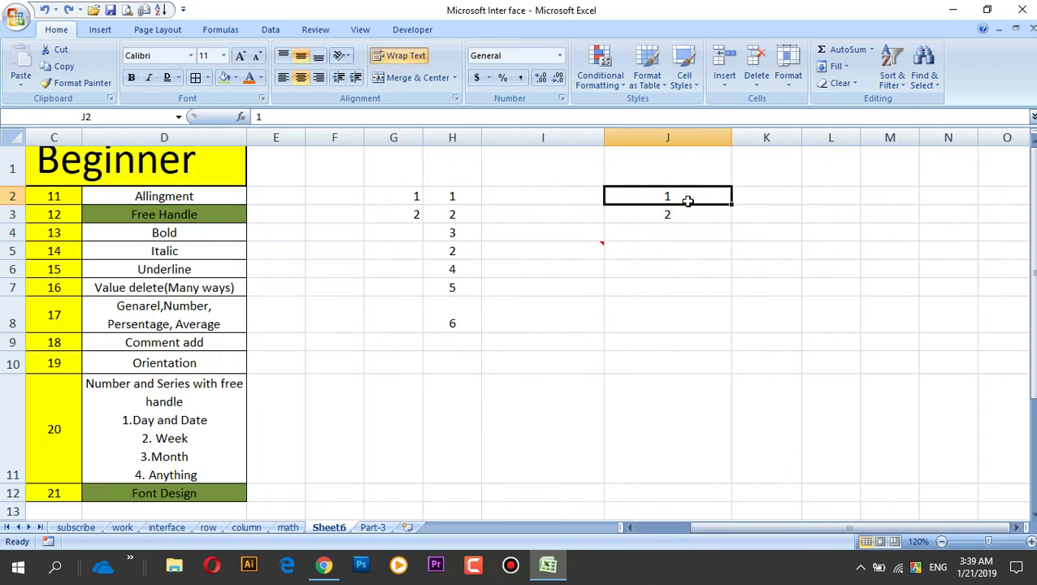
left_click(848, 67)
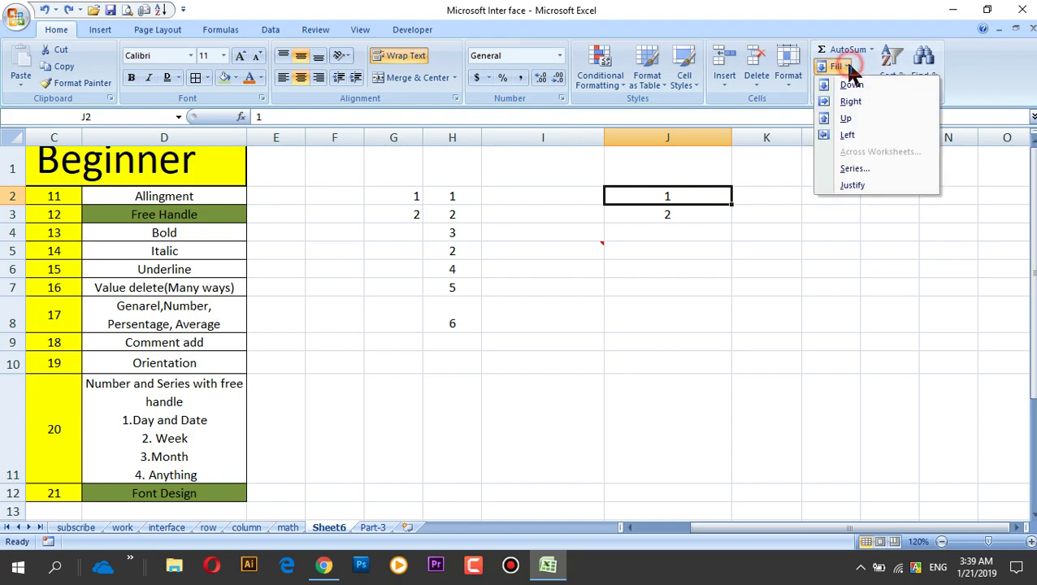
left_click(853, 169)
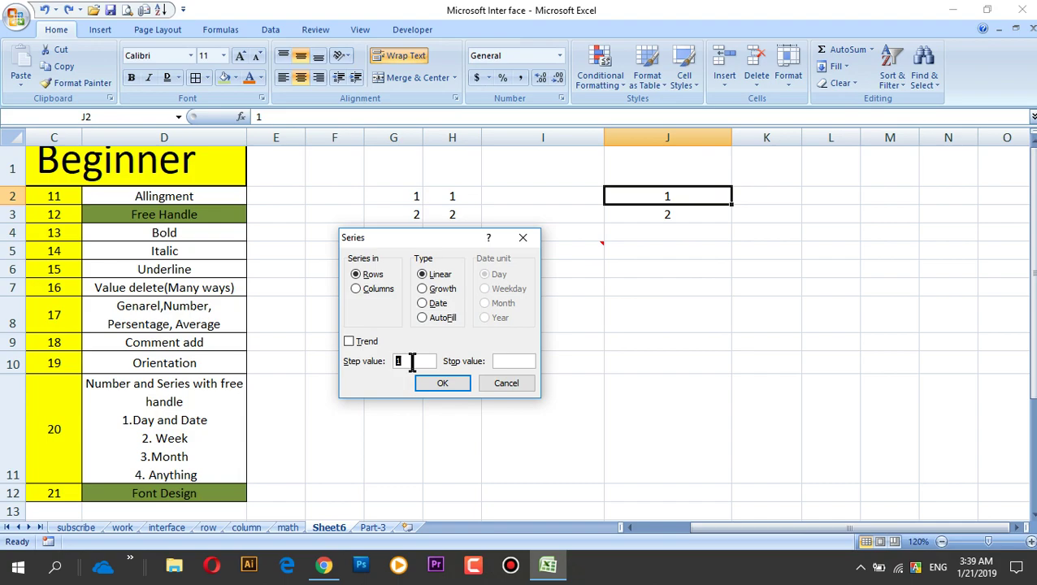
type("2")
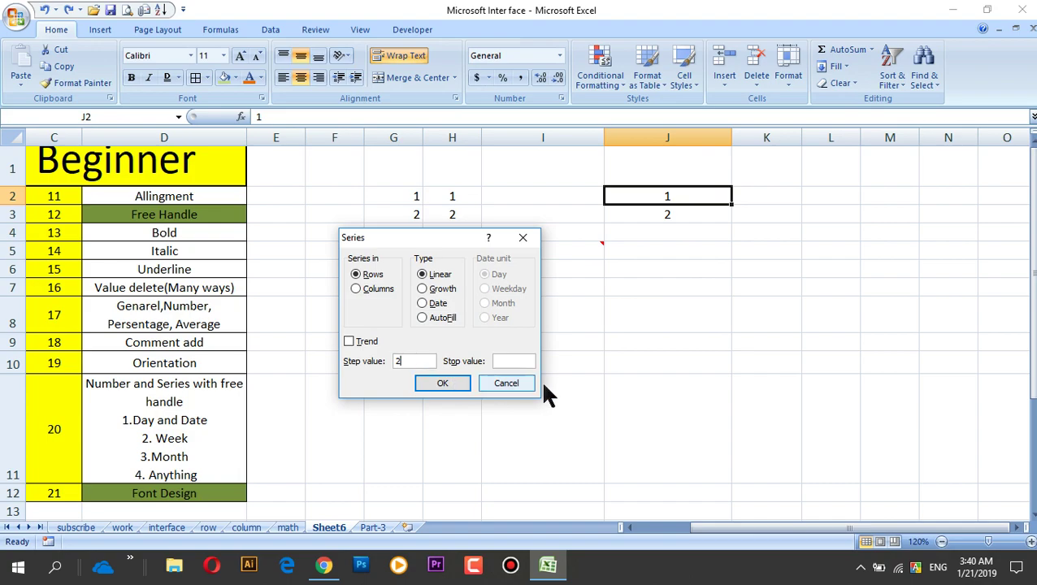
left_click(502, 361)
type("50")
left_click(442, 383)
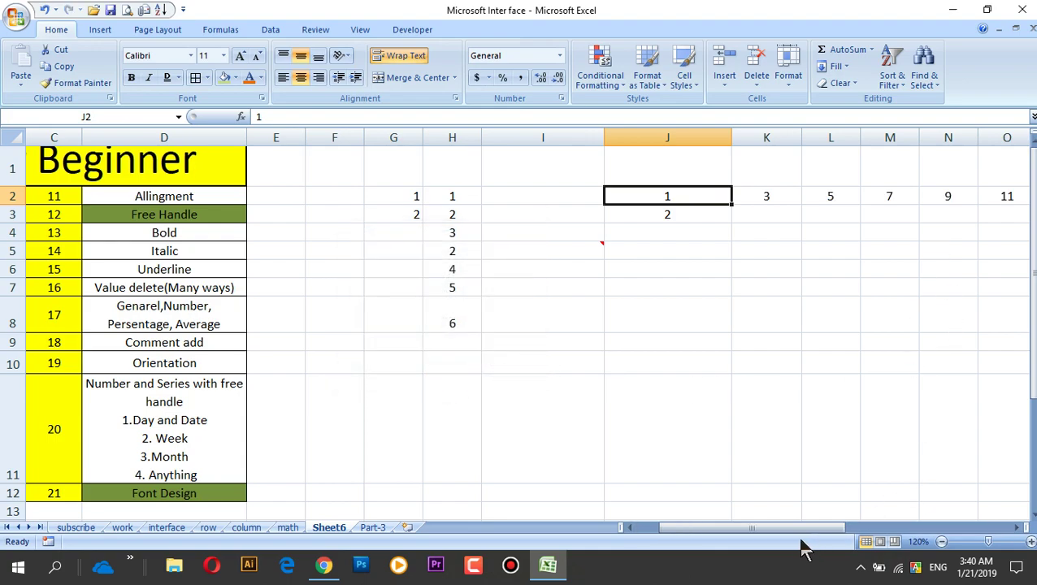
left_click_drag(800, 528, 828, 528)
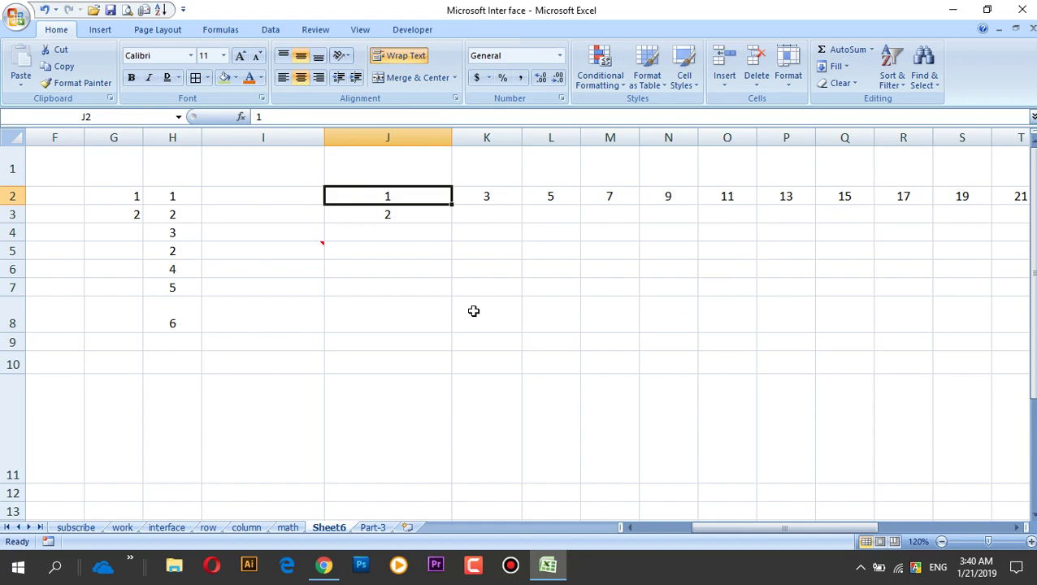
key("ctrl+z")
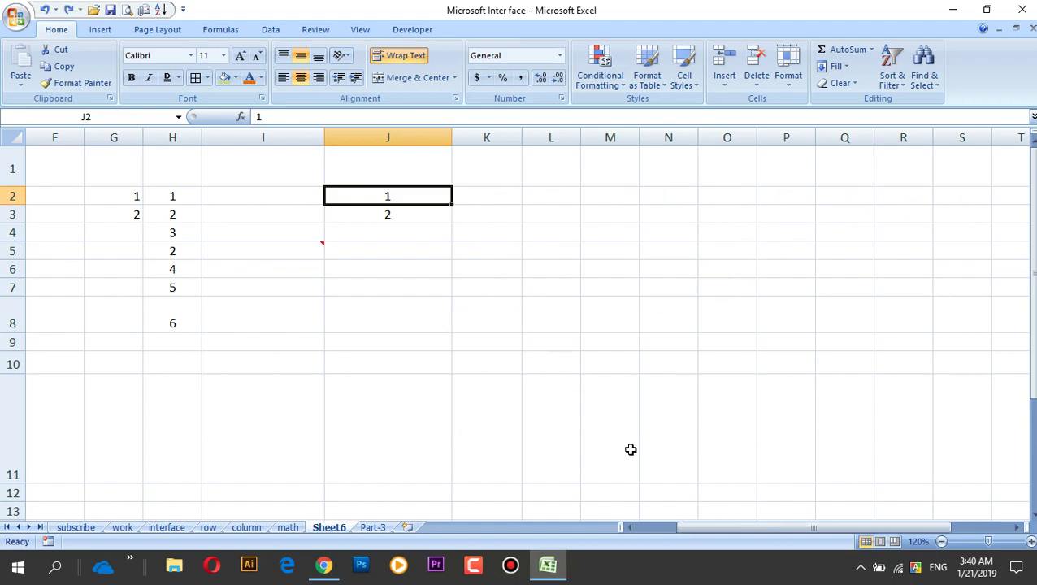
left_click_drag(815, 528, 757, 530)
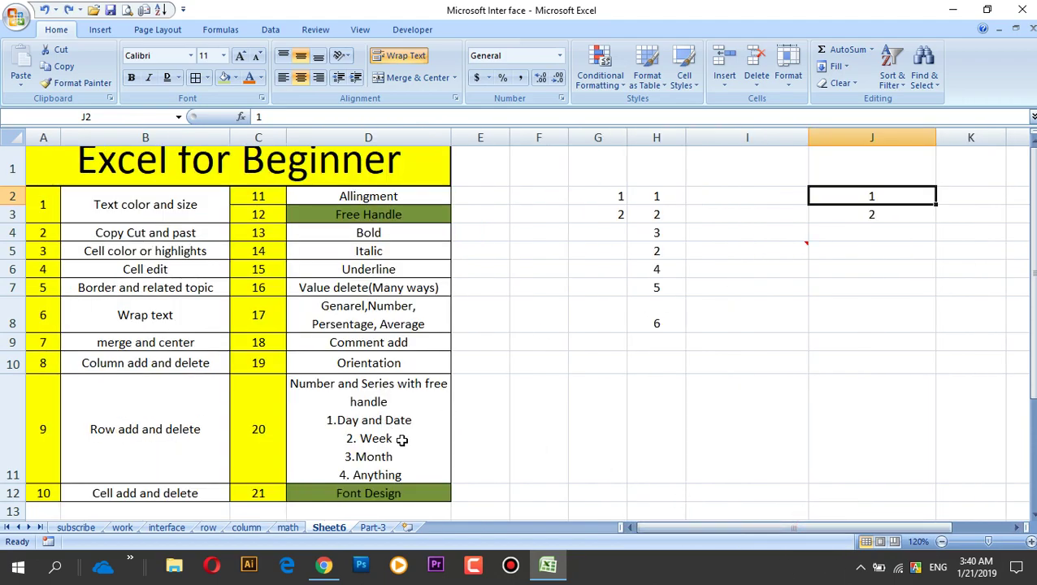
Fill column J from J3 with a Columns series using stop value 100
left_click(875, 215)
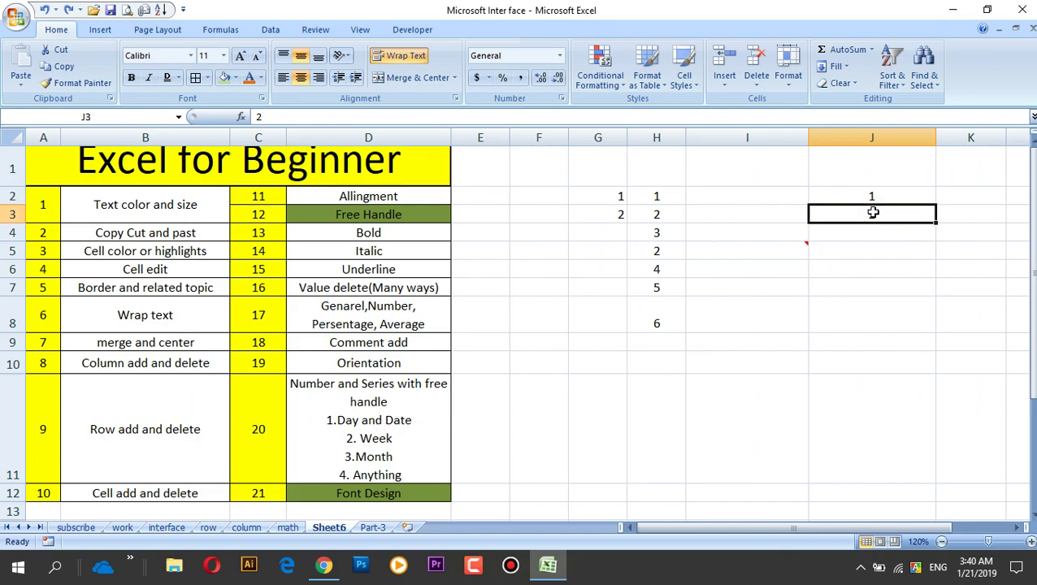
left_click(838, 66)
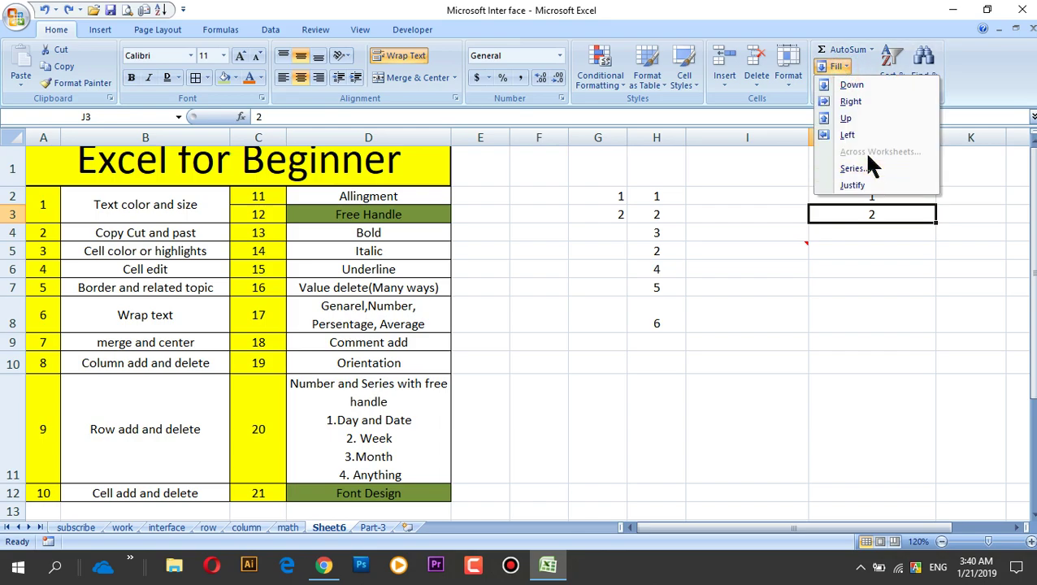
left_click(855, 169)
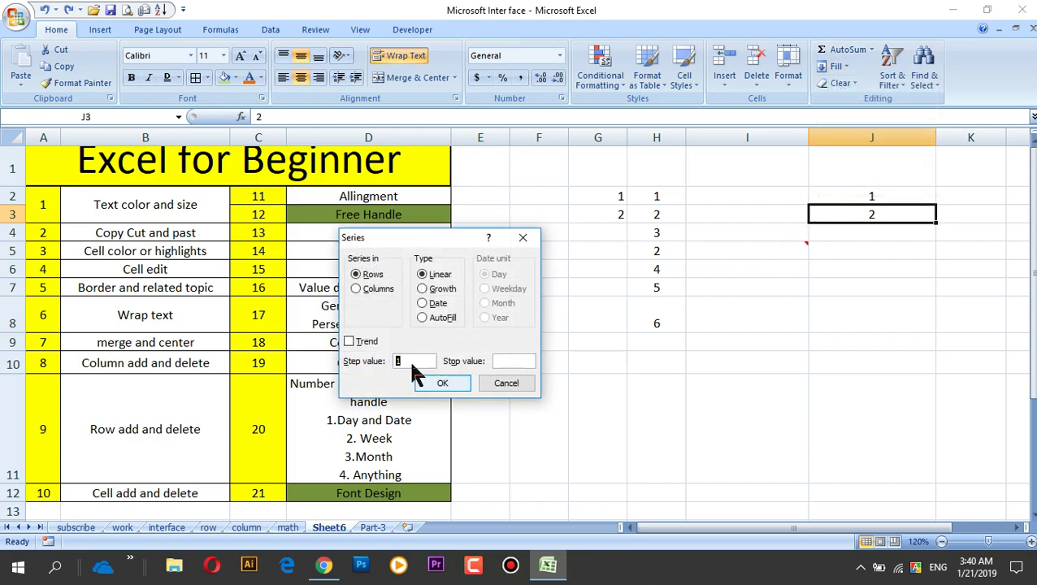
left_click(356, 289)
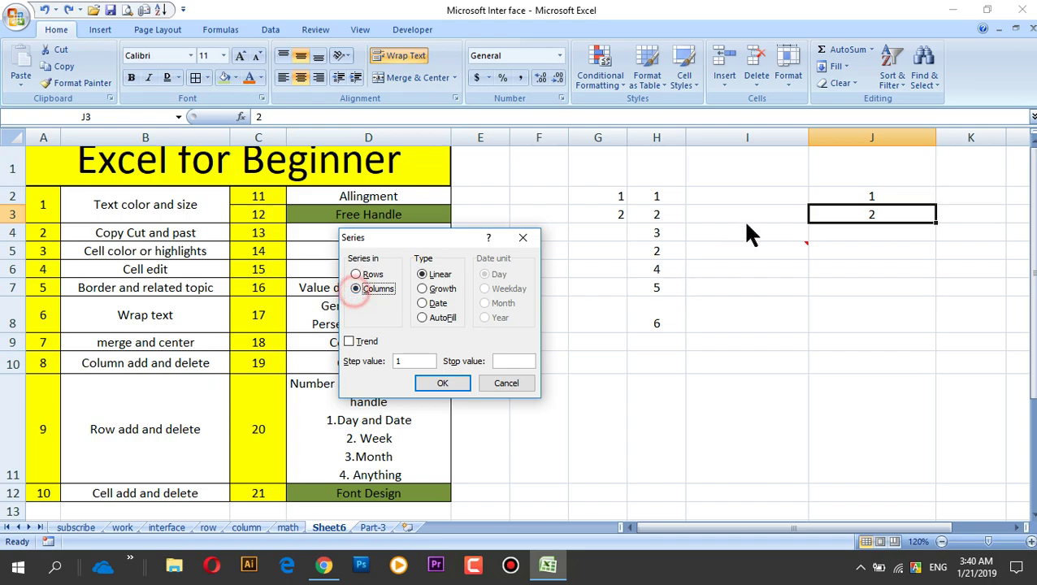
left_click(502, 364)
type("101")
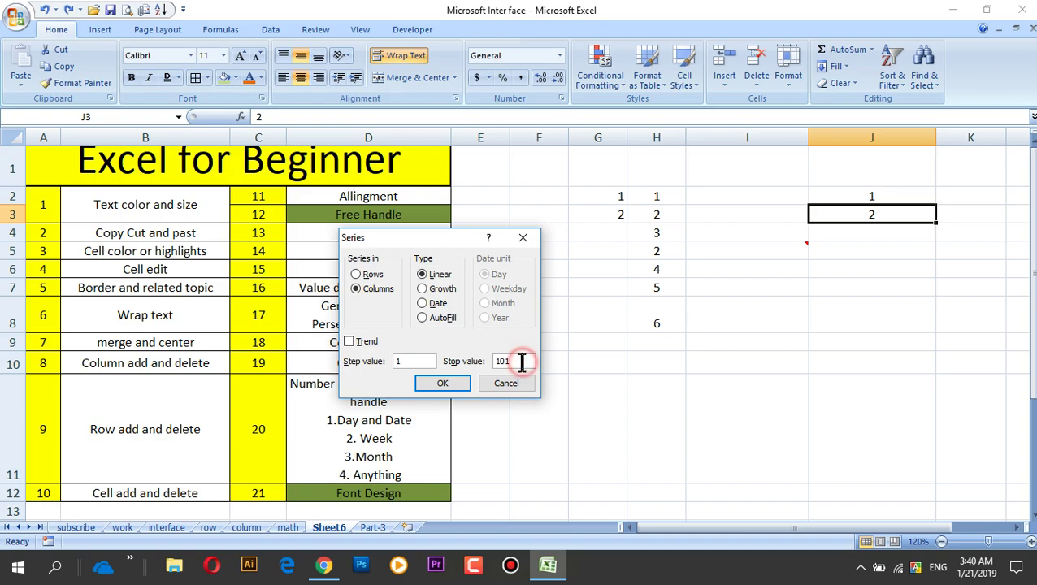
key("BackSpace")
type("0")
left_click(444, 383)
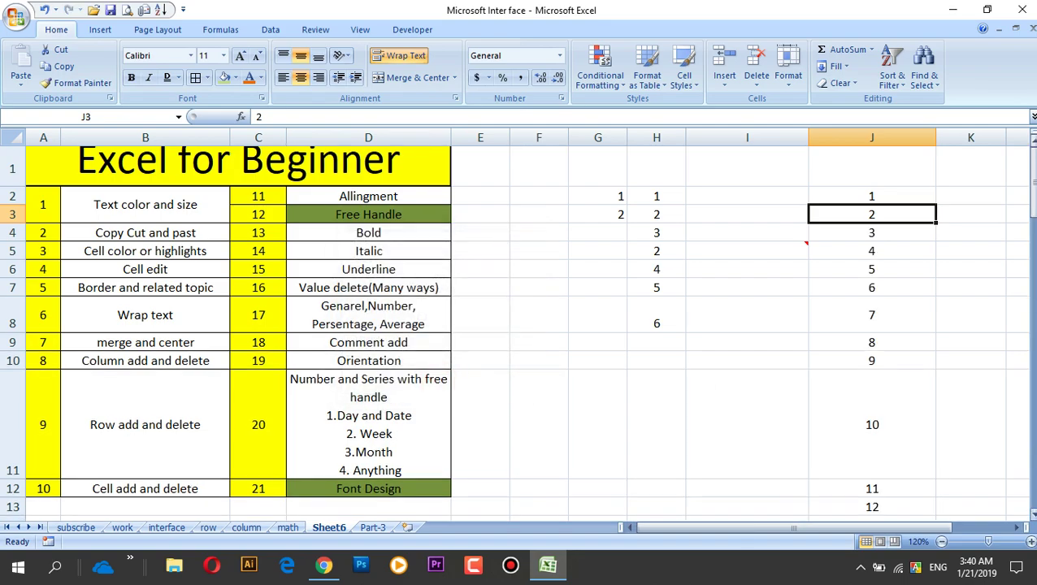
Undo the column series and the remaining 1 and 2 in column J
mouse_move(1030, 170)
left_mouse_down()
mouse_move(1030, 457)
mouse_move(1031, 175)
left_mouse_up()
key("ctrl+z")
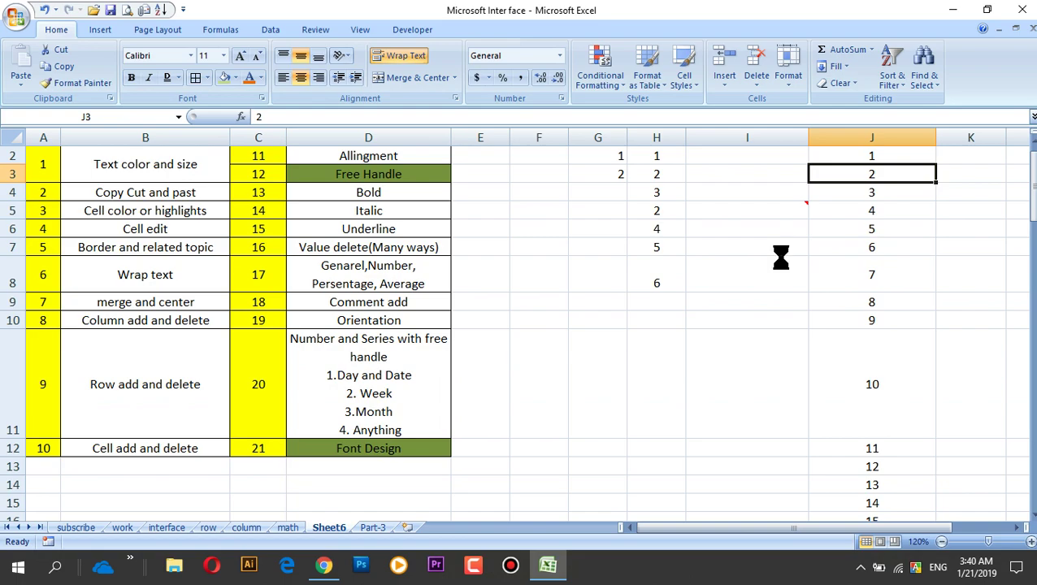
key("ctrl+z")
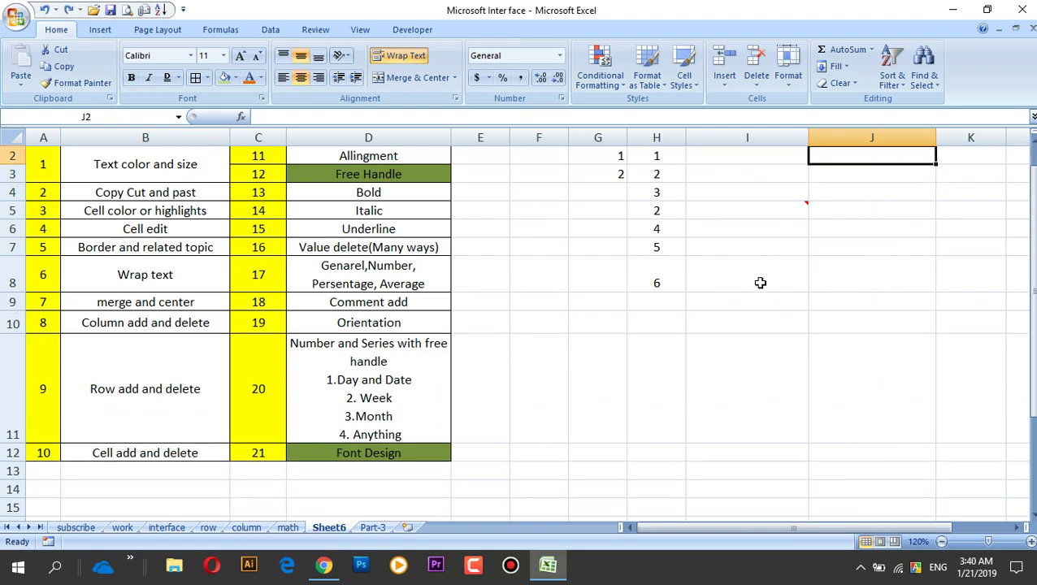
Delete the leftover practice numbers in G2:I10
left_click_drag(620, 155, 754, 325)
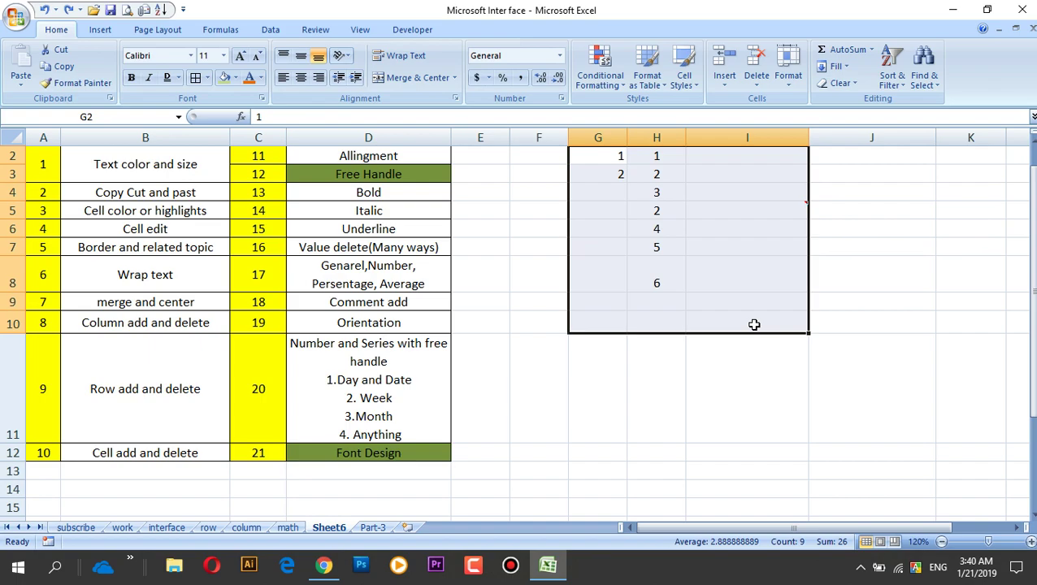
key("Delete")
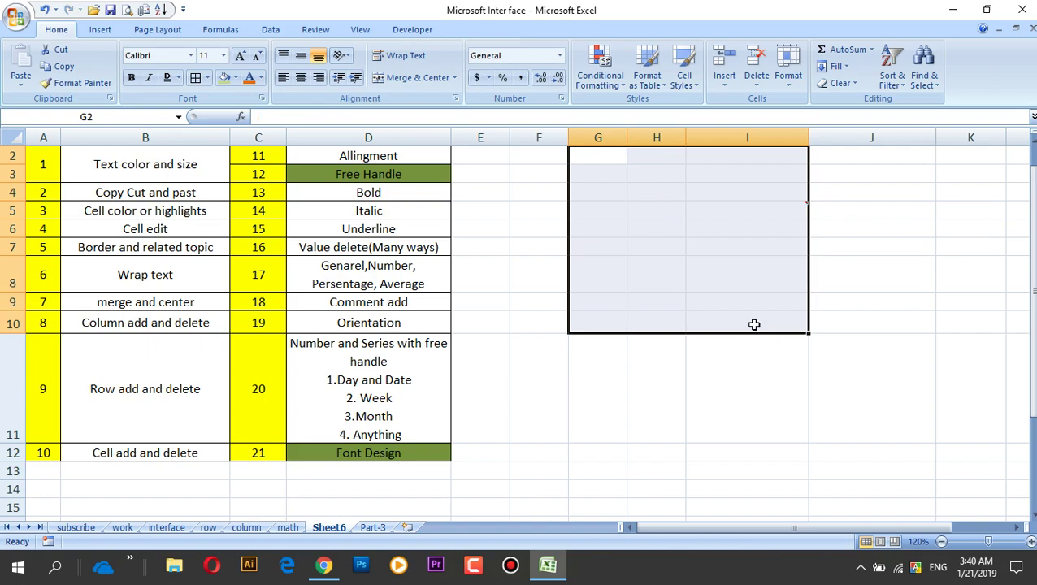
left_click(929, 323)
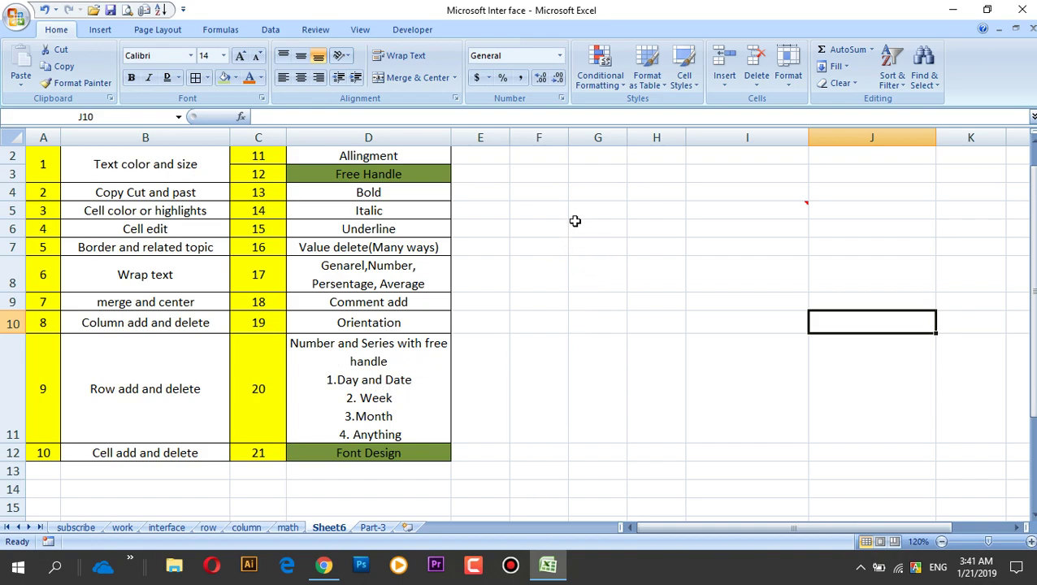
Enter jan in G3 and feb in G4, then fill the months down to sep in G11
left_click(598, 172)
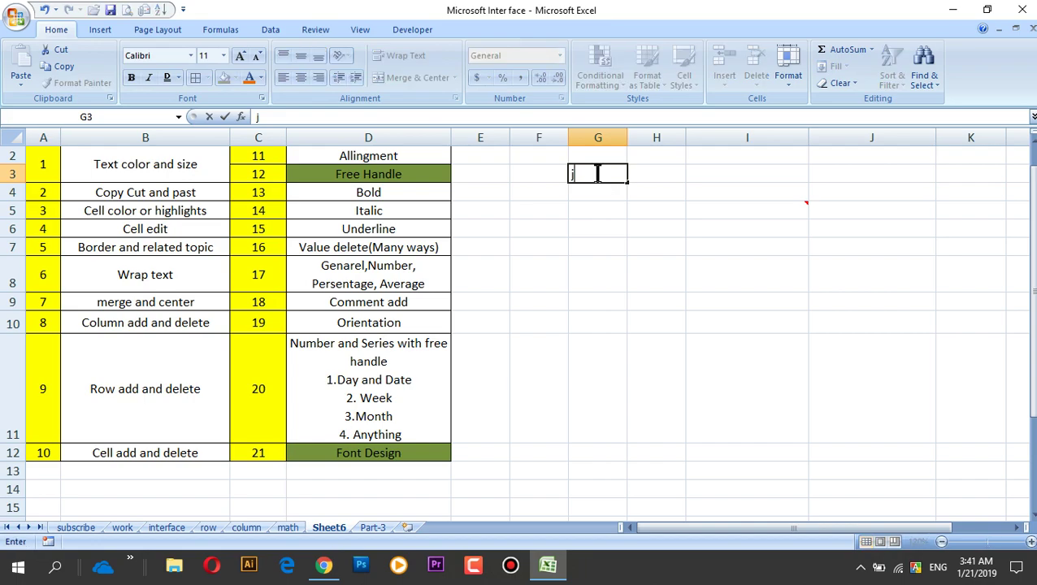
type("jan")
key("Return")
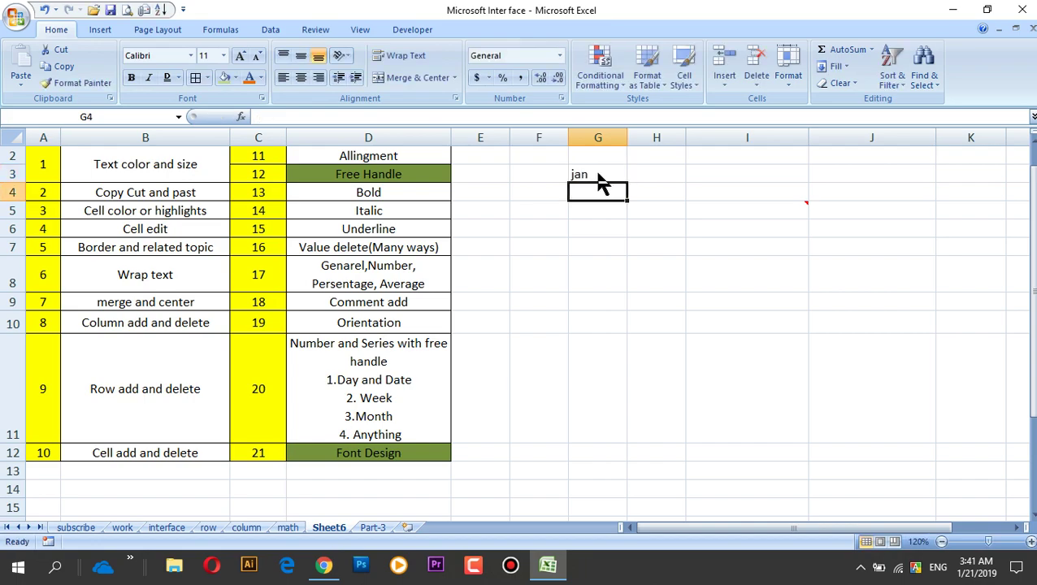
type("feb")
key("Return")
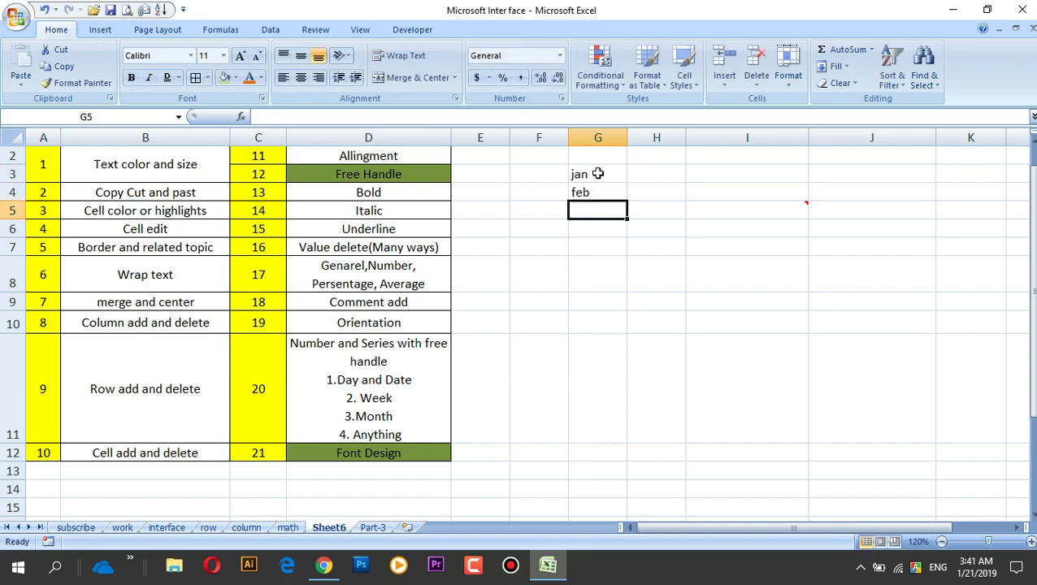
left_click(600, 246)
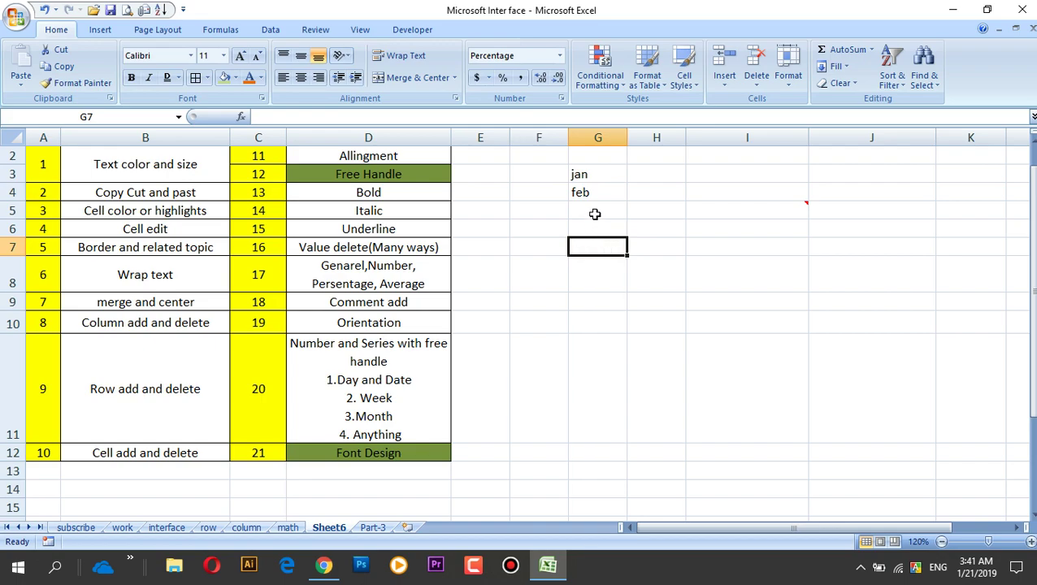
left_click_drag(597, 213, 602, 273)
left_click(669, 268)
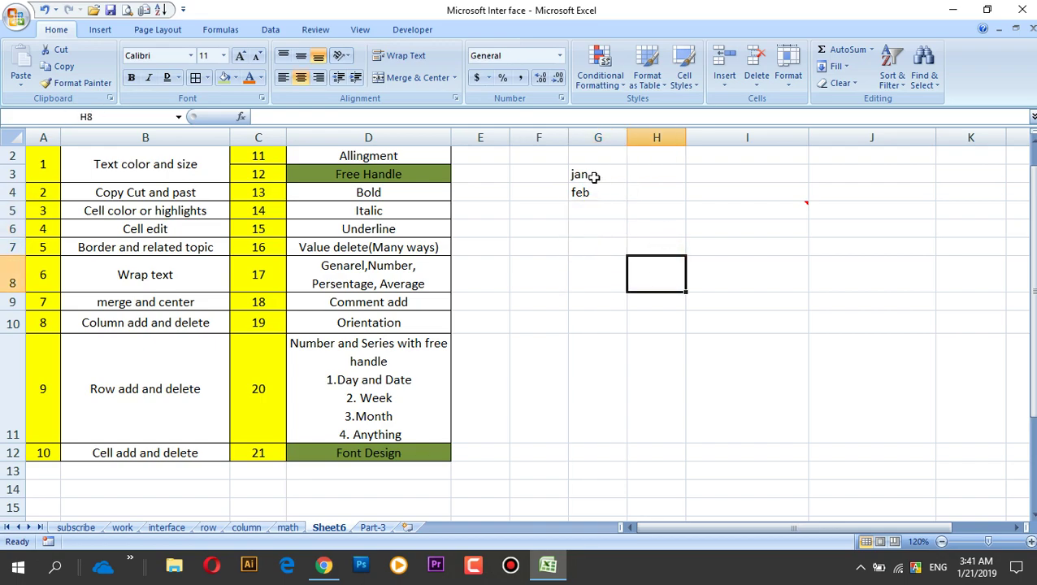
left_click_drag(592, 171, 638, 414)
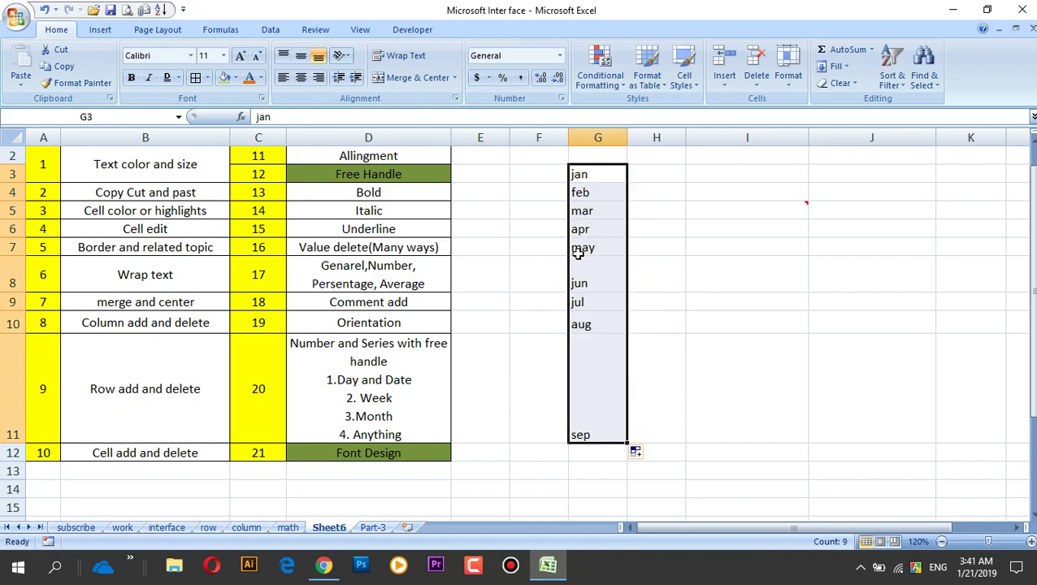
Enter sat in H4, sun in H5, and sun in J4
left_click(642, 232)
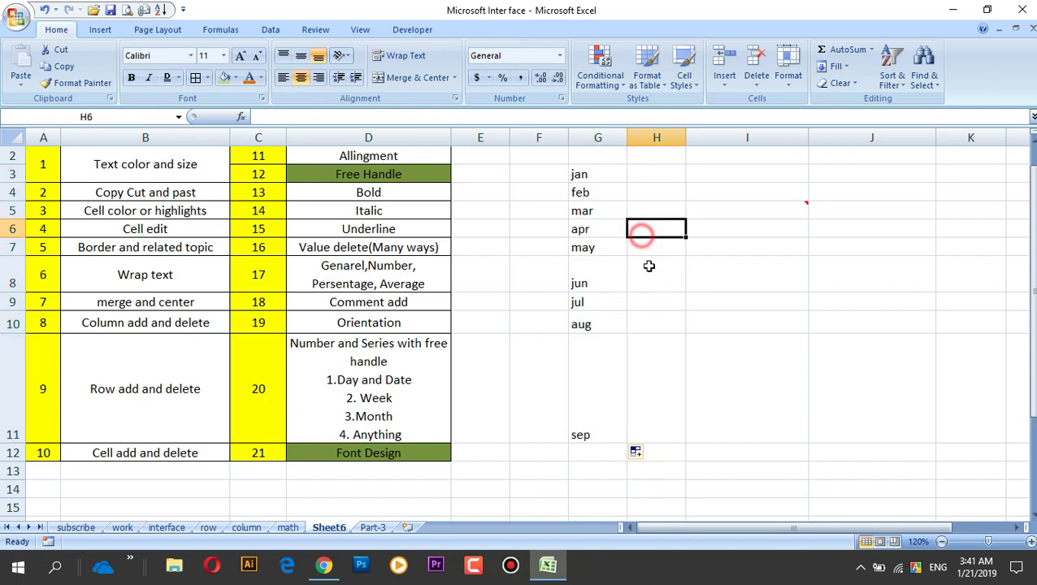
left_click(662, 198)
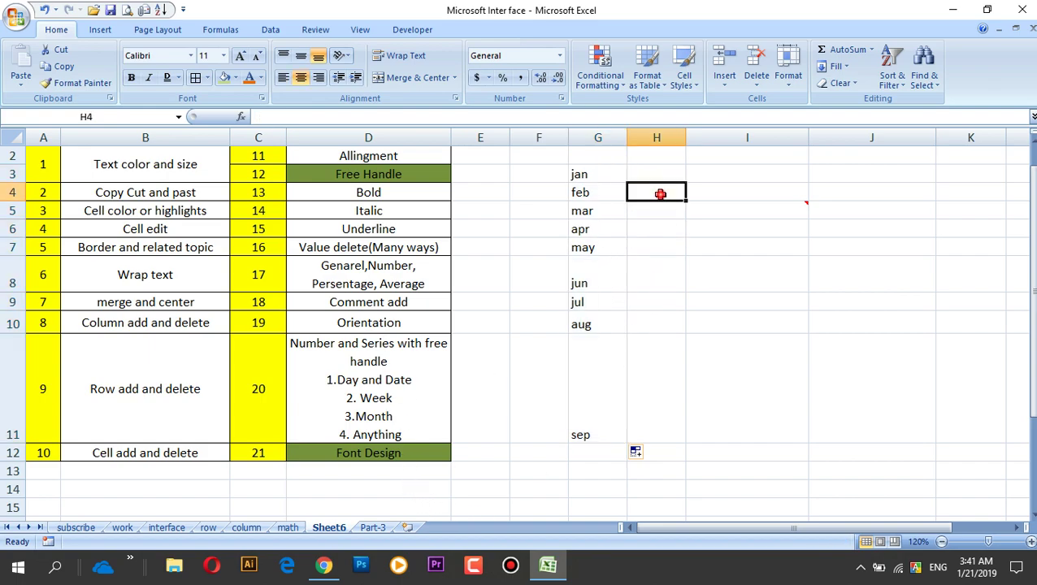
type("sat")
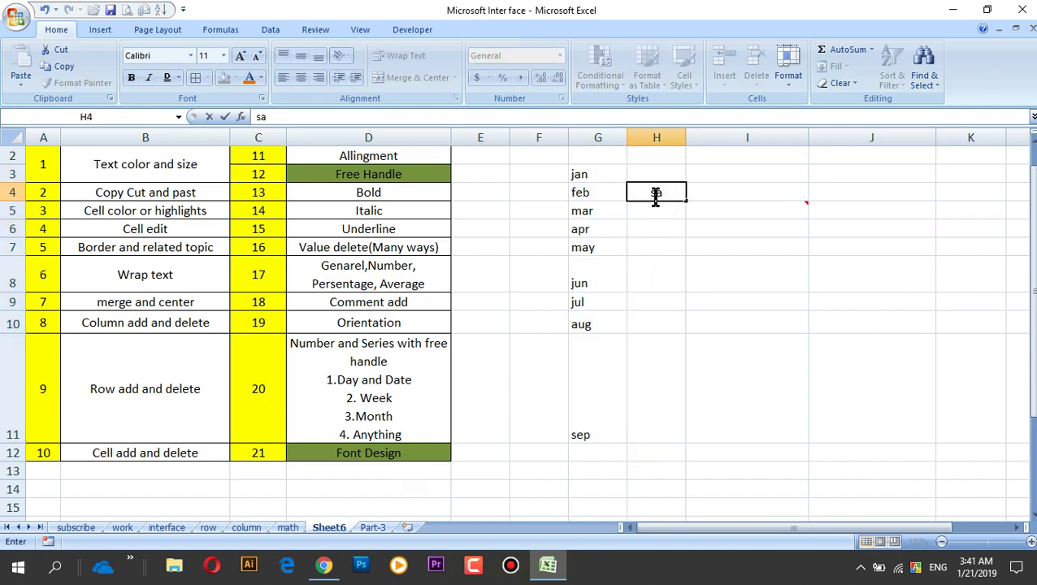
key("Return")
type("sun")
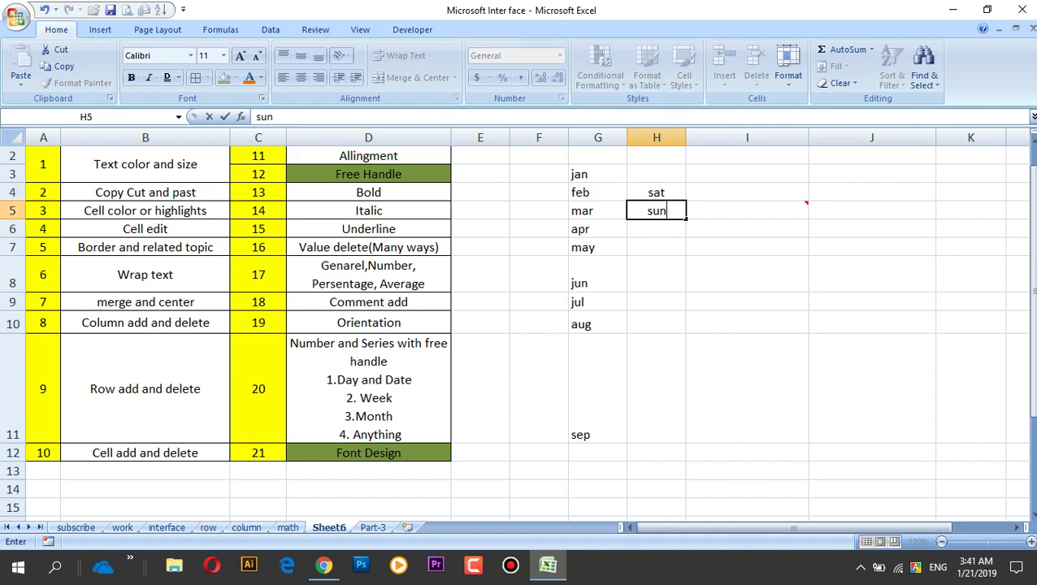
left_click(876, 190)
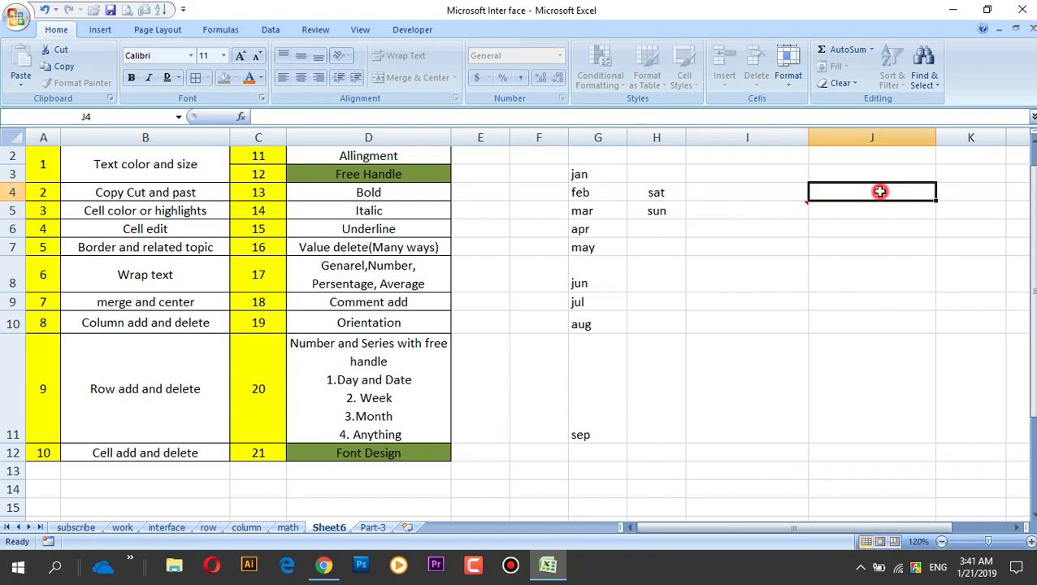
type("su")
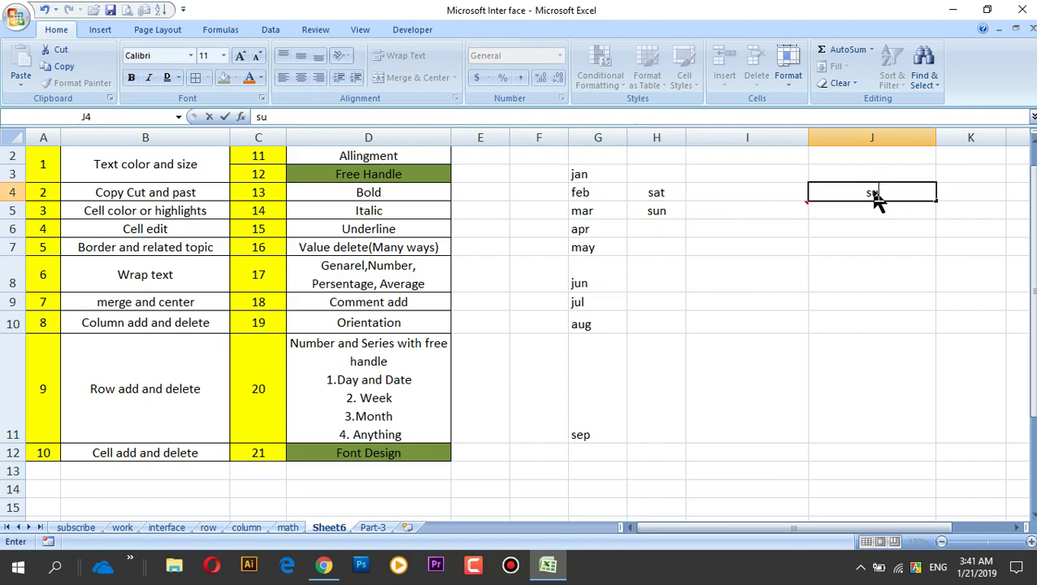
type("n")
left_click(850, 295)
left_click(870, 193)
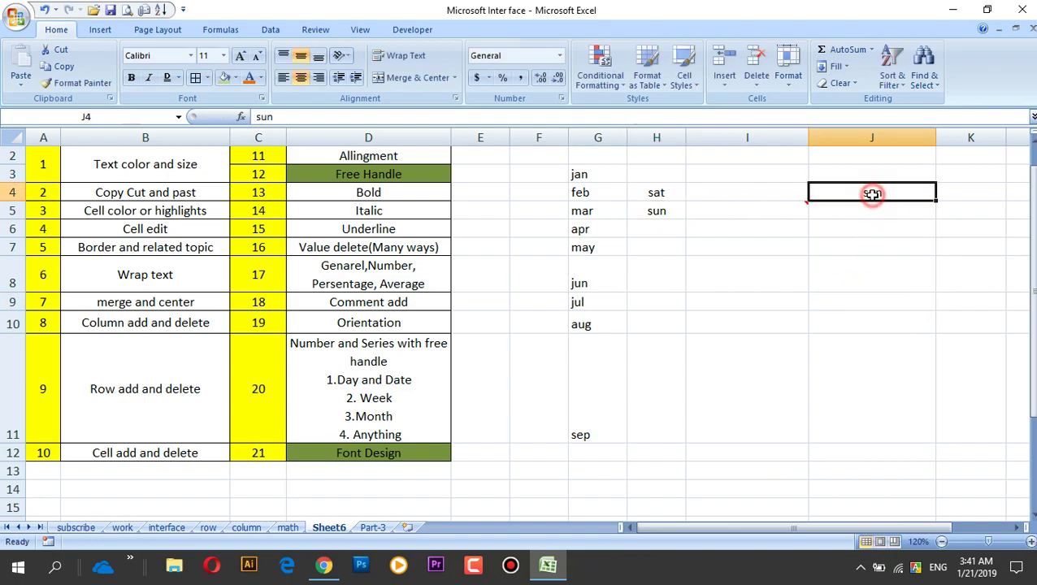